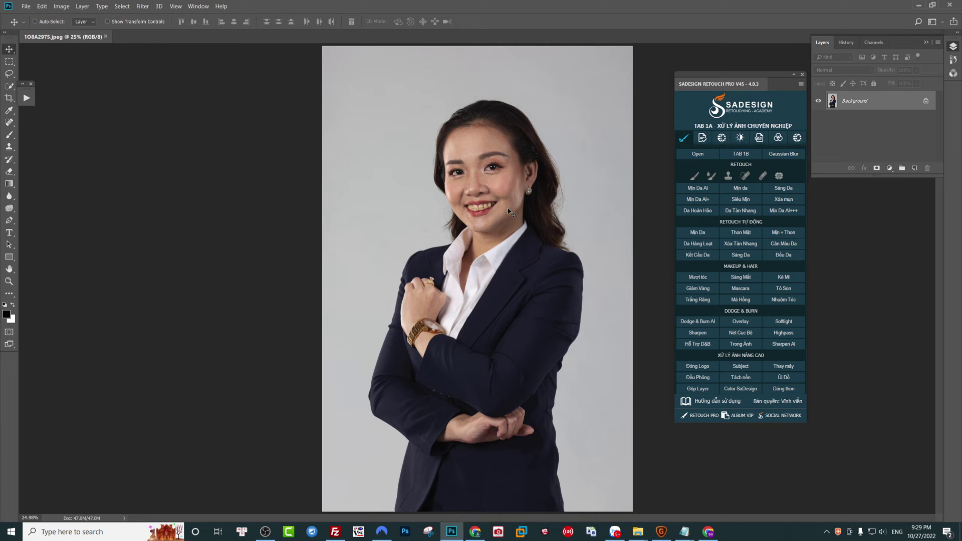
- Apply a Sadesign TAB 6A - PRESET preset to open the portrait in the Camera Raw Filter
click(759, 138)
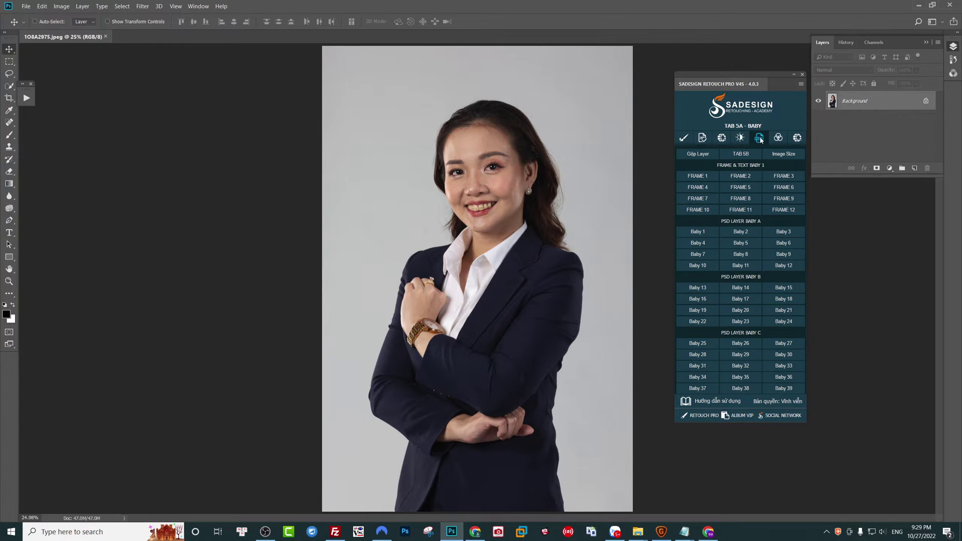
click(778, 139)
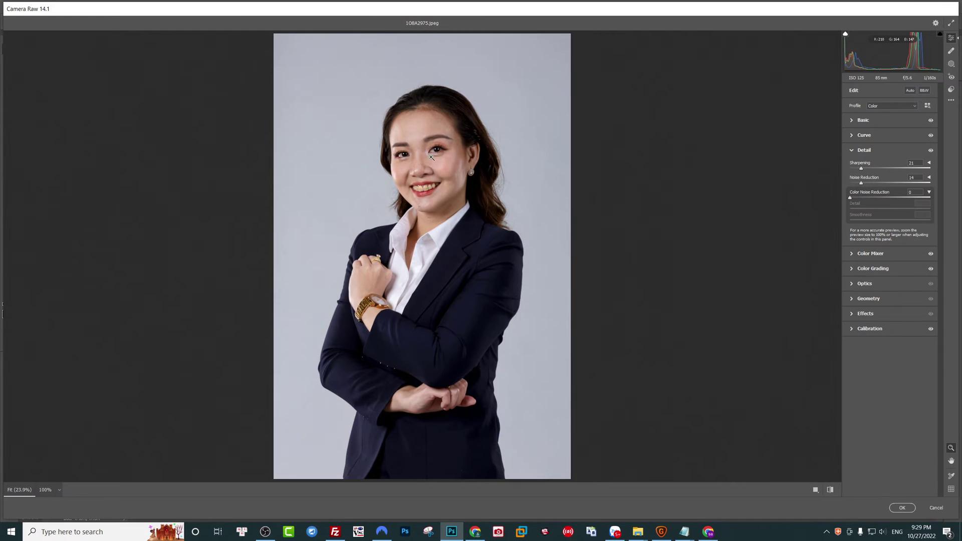
click(431, 157)
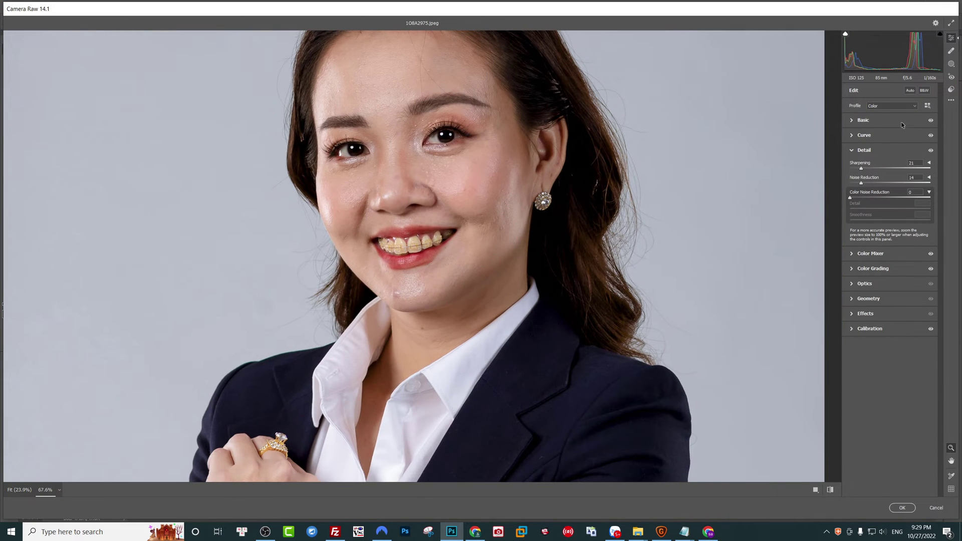
- Lift Shadows and Blacks, lower Contrast and Clarity, reset Dehaze, and raise Exposure to +0.15
drag(911, 214, 889, 235)
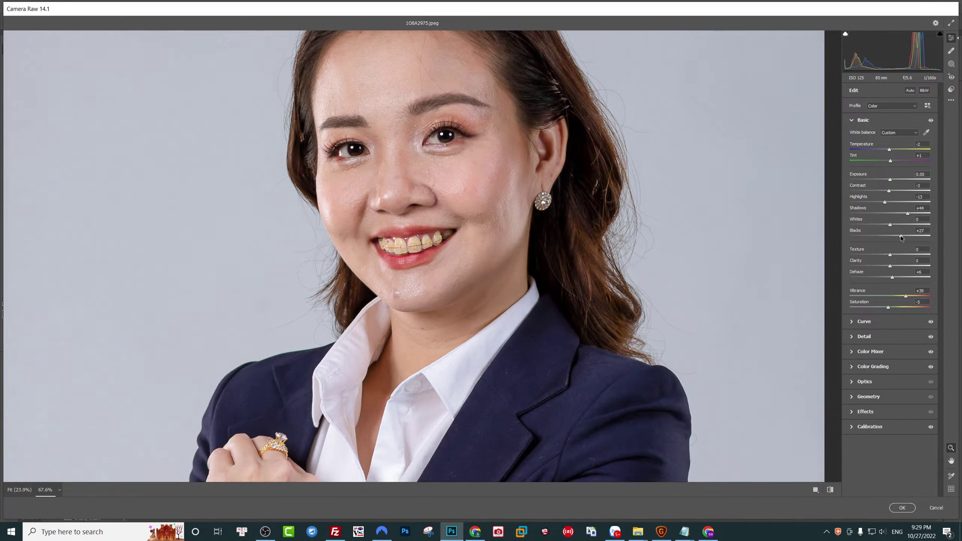
scroll(580, 256, down, 3)
scroll(580, 256, down, 3)
scroll(580, 256, up, 2)
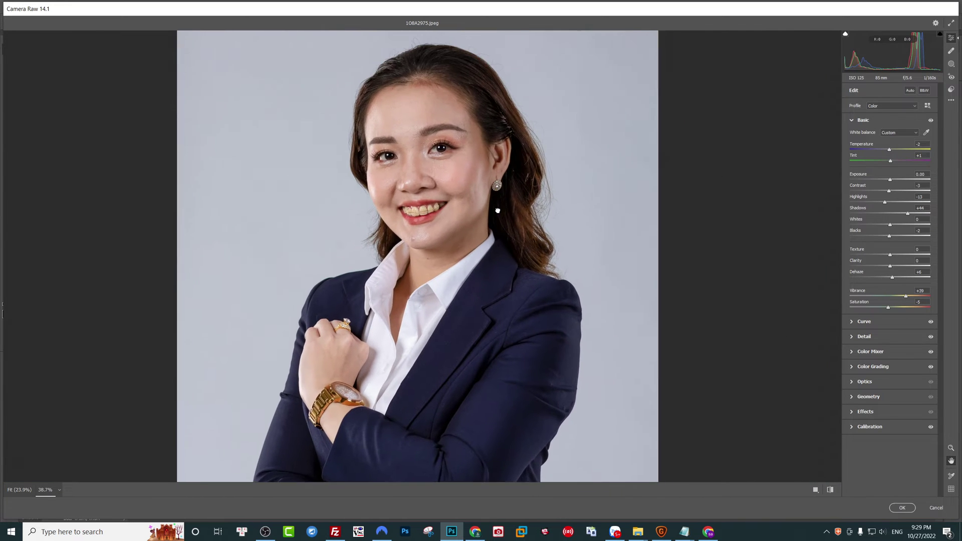
drag(889, 191, 912, 215)
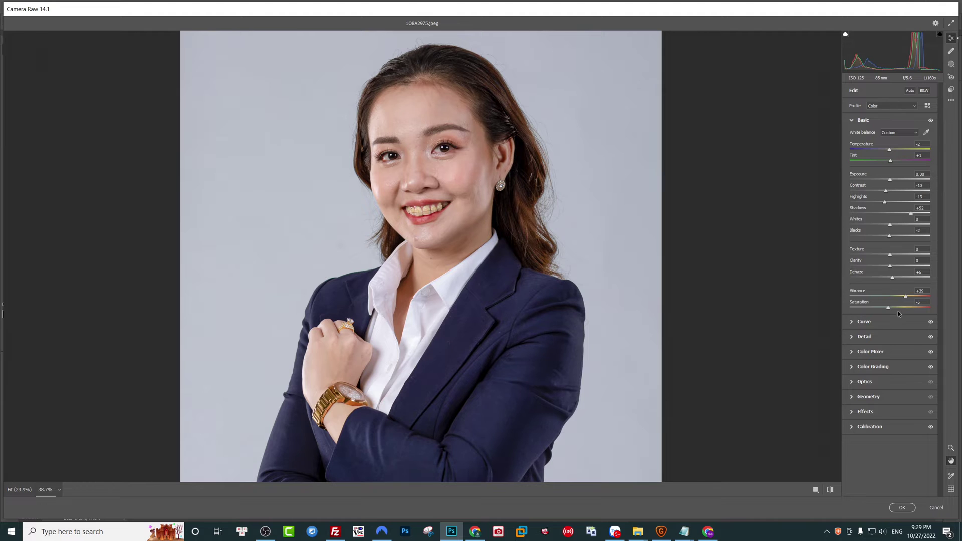
double_click(892, 277)
drag(890, 267, 884, 268)
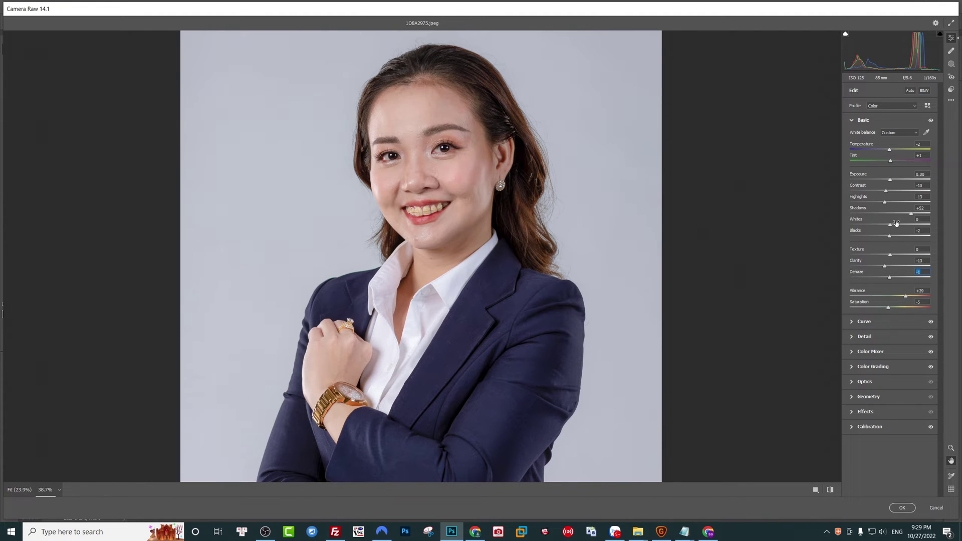
drag(890, 182, 891, 183)
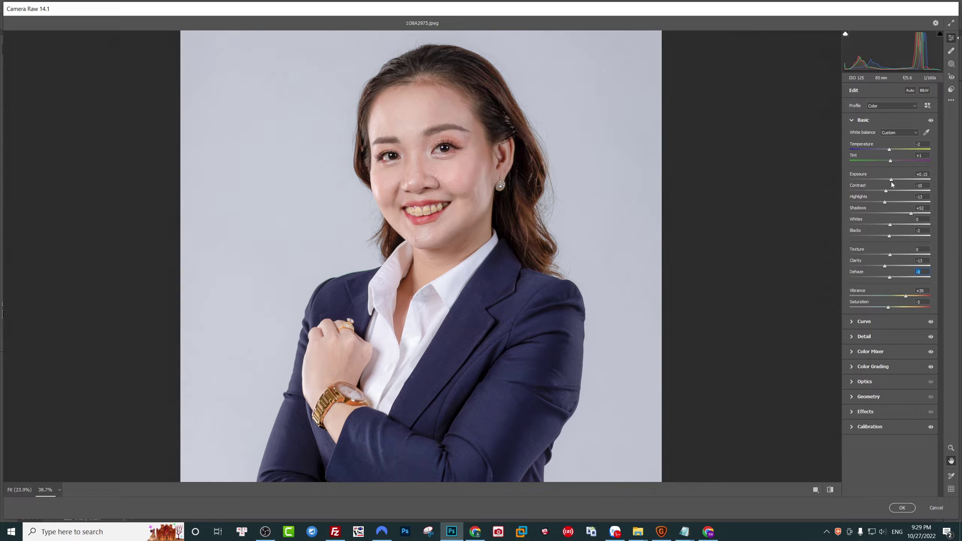
- Compare Before/After on the zoomed face and ease Shadows back to +37
key(q)
click(657, 166)
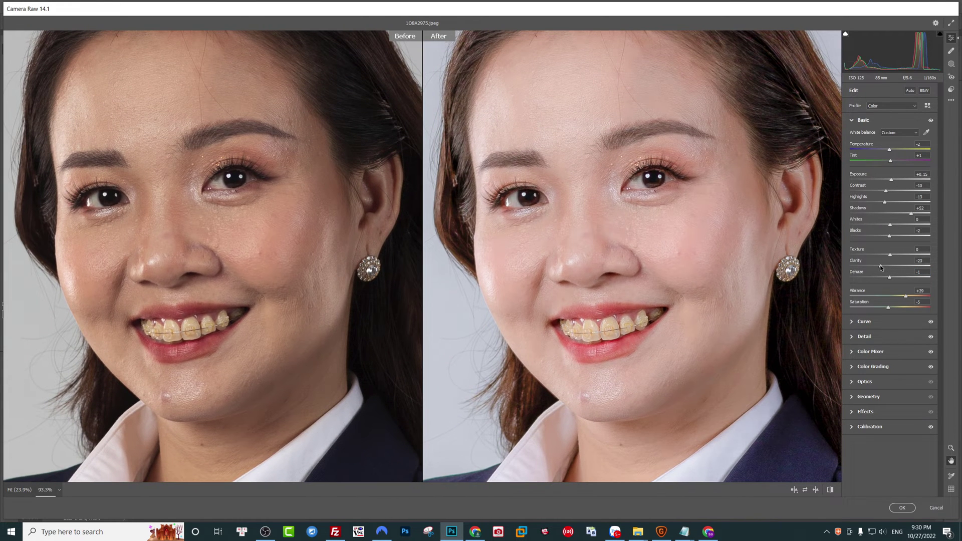
drag(910, 213, 906, 214)
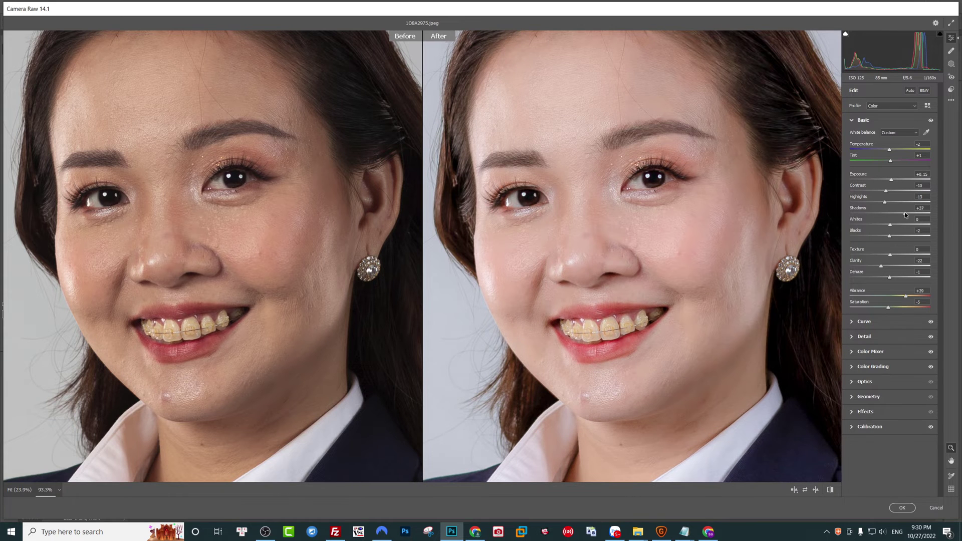
- Pull the tone curve's Lights slider down slightly
click(867, 335)
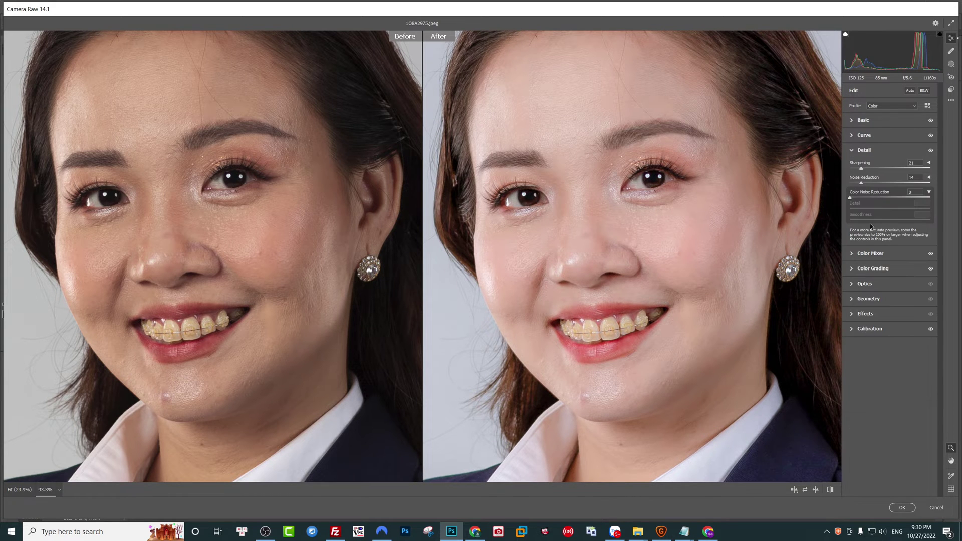
click(869, 142)
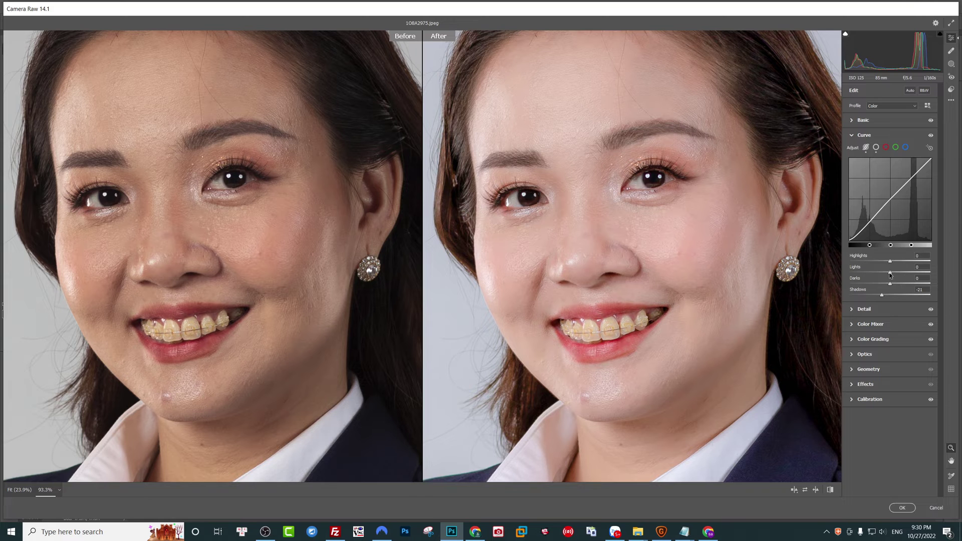
drag(890, 275, 888, 273)
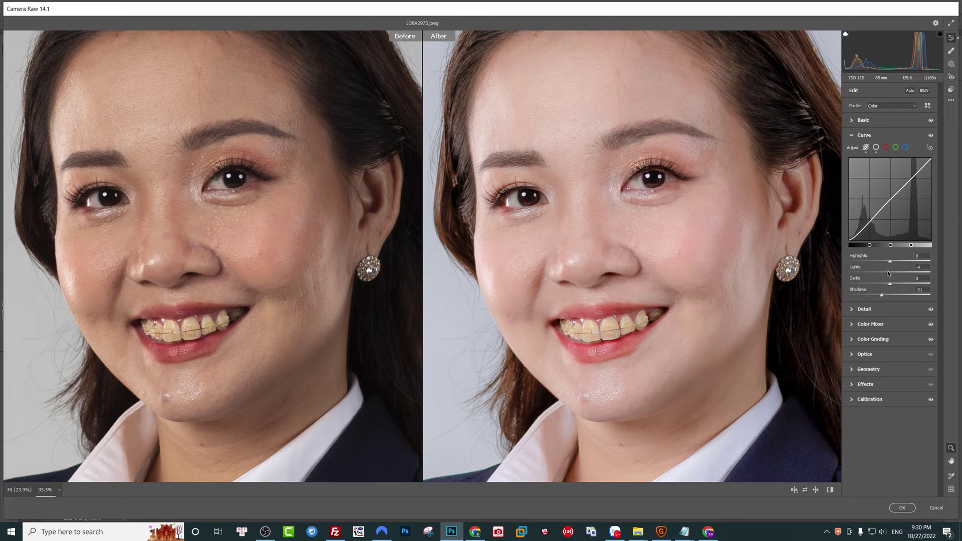
- Fine-tune the Oranges saturation in the Color Mixer's HSL panel
click(863, 120)
scroll(659, 255, down, 3)
scroll(659, 255, down, 3)
scroll(626, 246, down, 2)
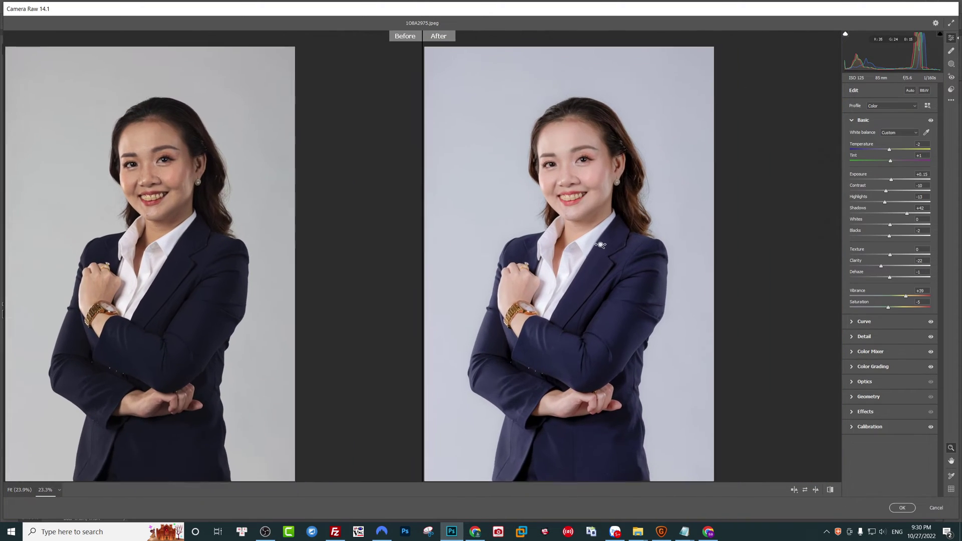
click(876, 351)
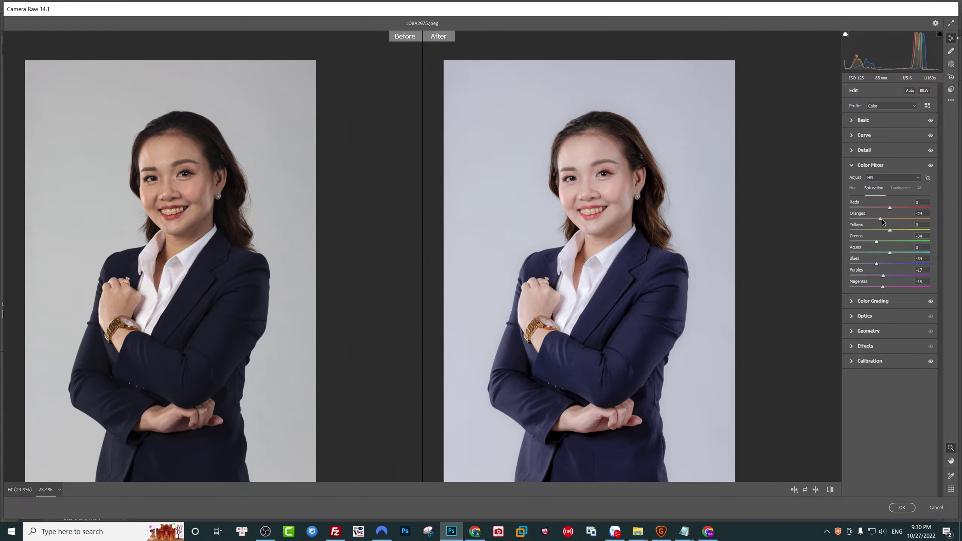
drag(882, 220, 882, 219)
scroll(632, 232, up, 2)
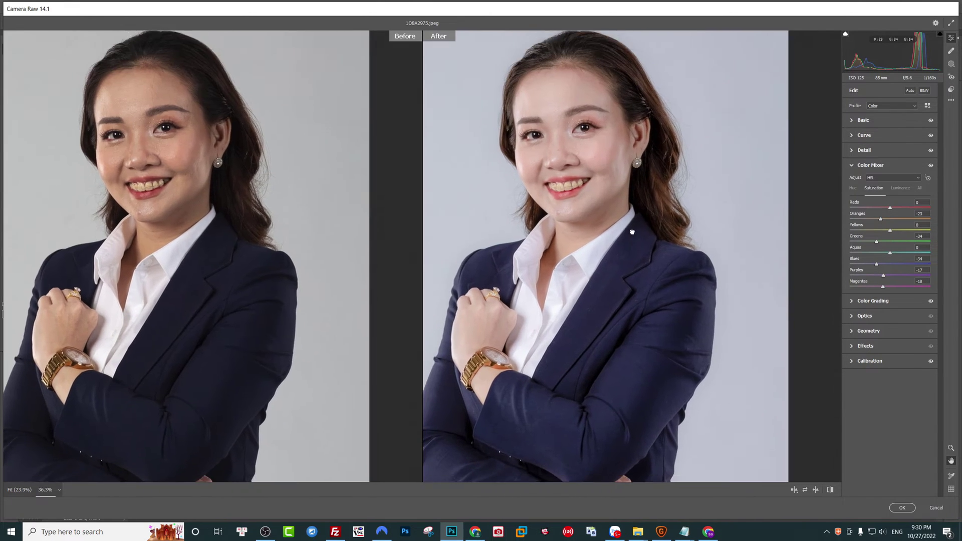
scroll(632, 232, down, 1)
- Brighten the Blues luminance in the Color Mixer's Luminance tab
click(901, 188)
drag(892, 264, 894, 265)
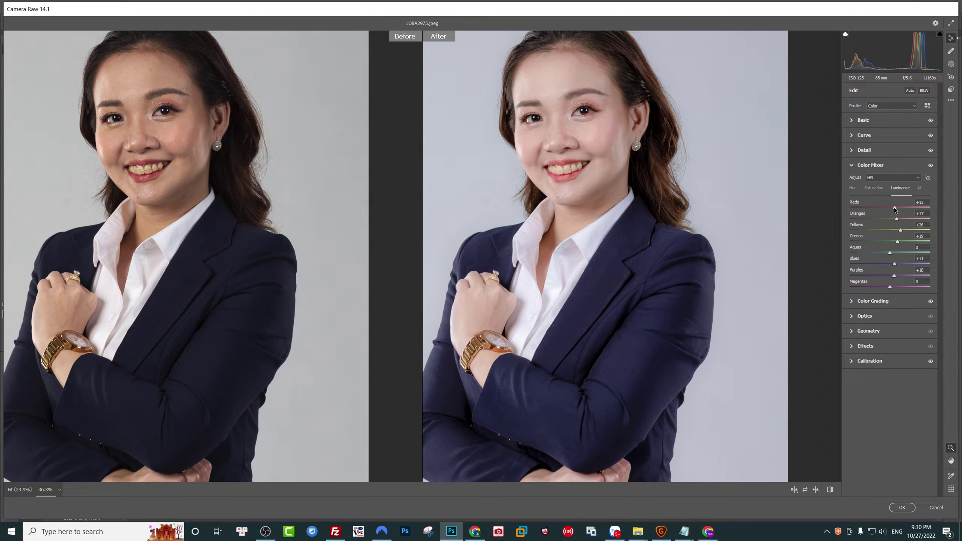
click(864, 121)
scroll(676, 266, up, 2)
scroll(676, 266, up, 2)
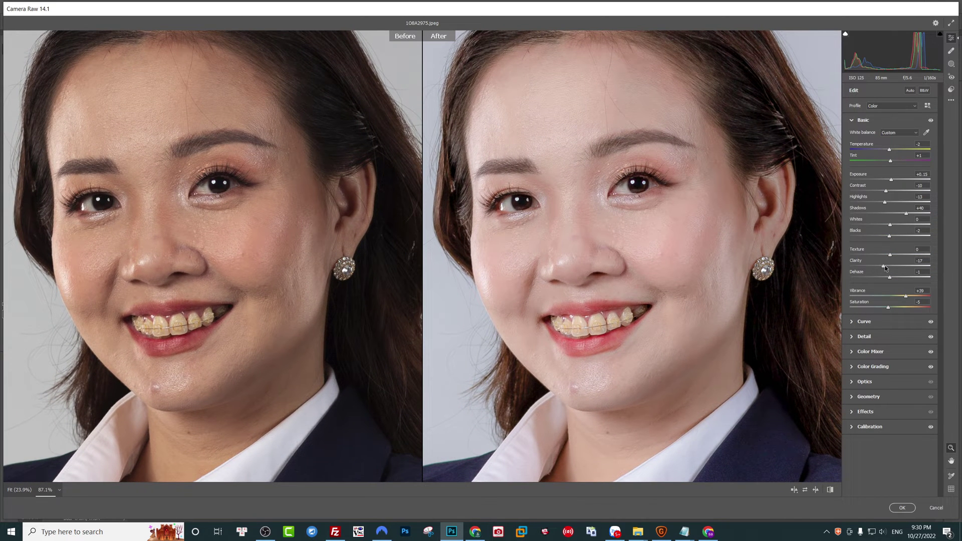
scroll(626, 226, down, 5)
scroll(626, 225, up, 3)
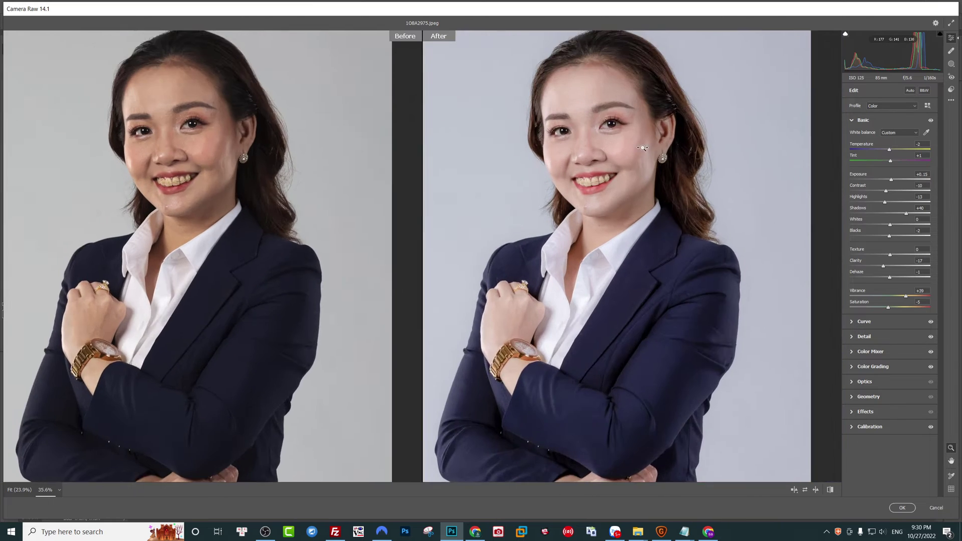
scroll(626, 226, up, 2)
- Set Calibration: Red Primary hue +7, Green Primary hue +13, Blue Primary saturation +54
click(887, 427)
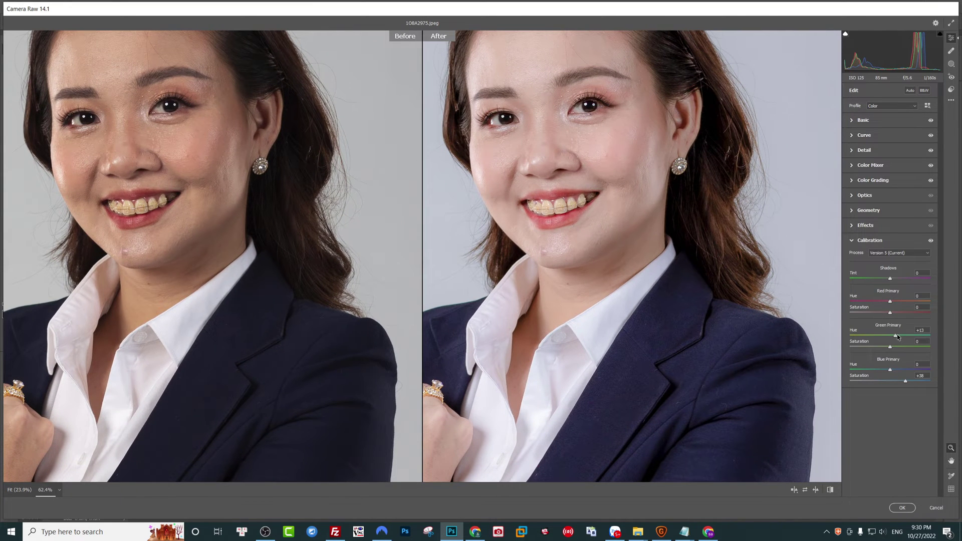
scroll(586, 247, down, 3)
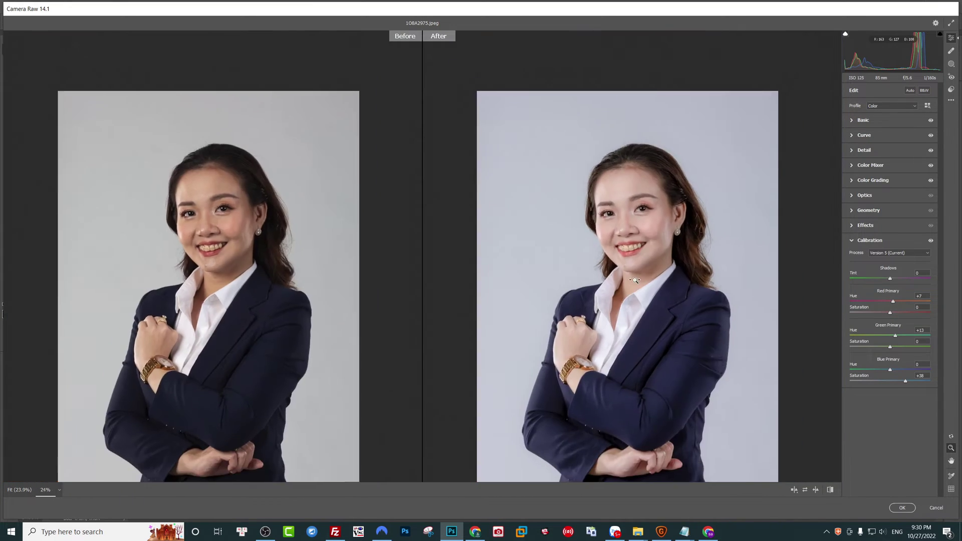
scroll(586, 247, up, 1)
scroll(627, 225, up, 1)
scroll(663, 198, up, 2)
scroll(664, 197, down, 1)
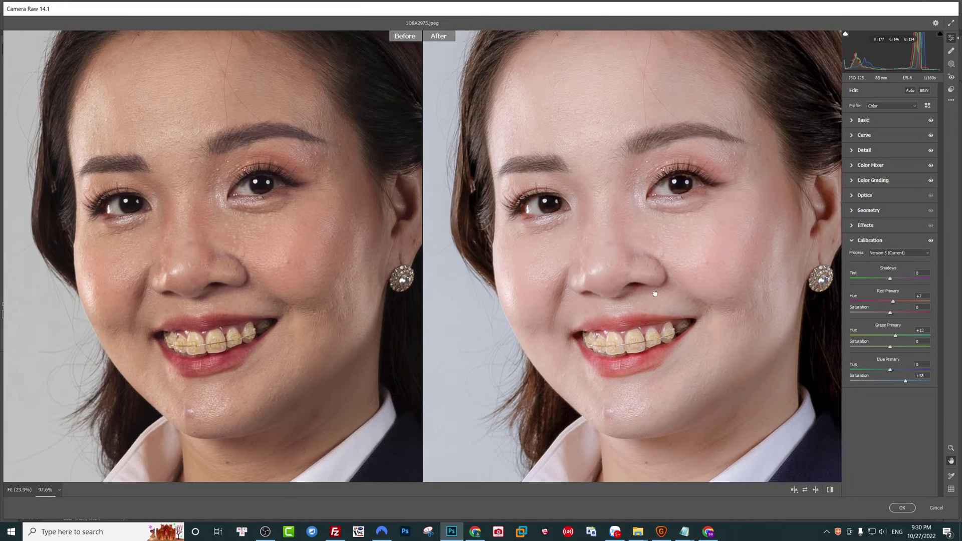
scroll(689, 299, up, 1)
scroll(683, 311, down, 3)
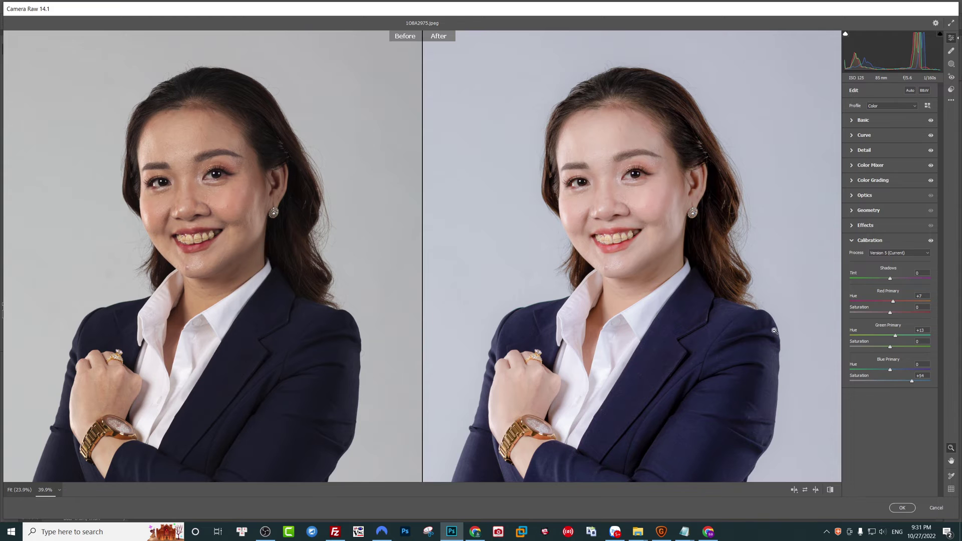
scroll(774, 331, up, 2)
scroll(713, 279, up, 1)
- Trim Exposure to +0.10 and apply the Camera Raw edits to the portrait
click(862, 120)
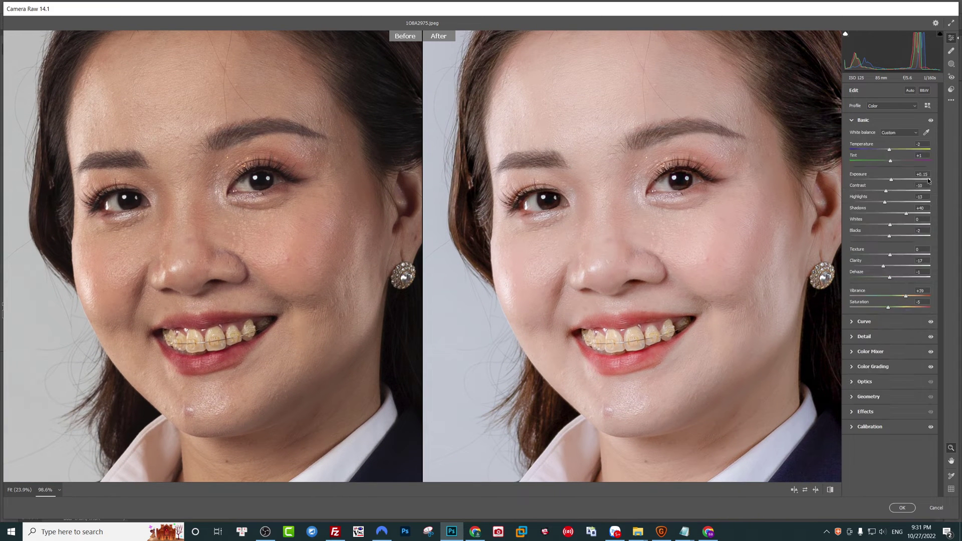
drag(928, 180, 905, 185)
click(902, 508)
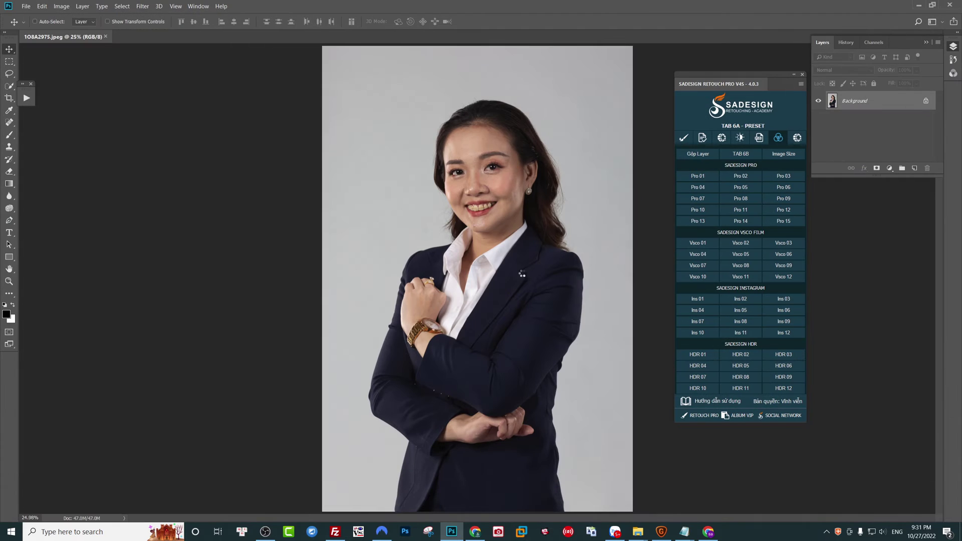
- Save the adjusted portrait as JPEG, accepting the default JPEG Options
scroll(493, 201, up, 5)
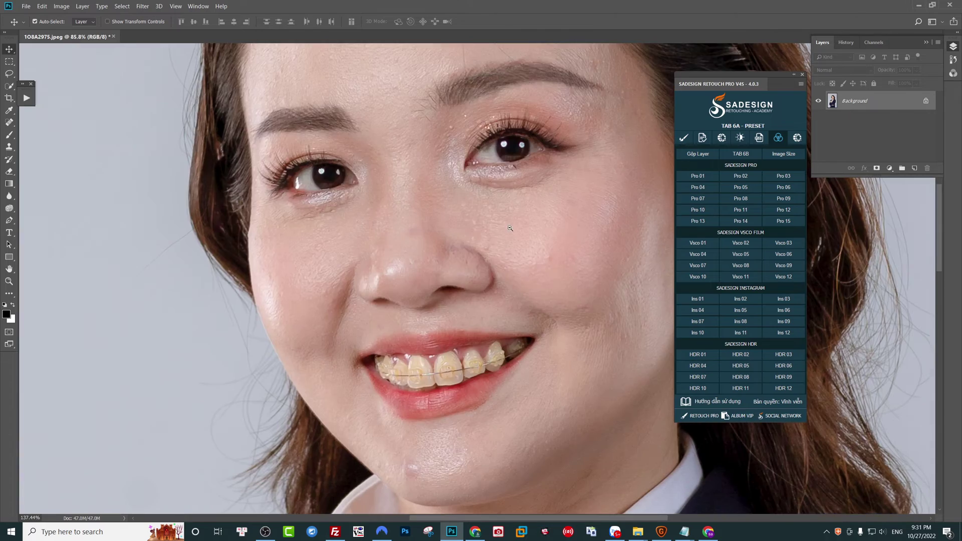
key(ctrl+s)
key(Return)
- Patch away the stray hair strands across the forehead onto clean skin with the Patch tool
scroll(407, 149, down, 5)
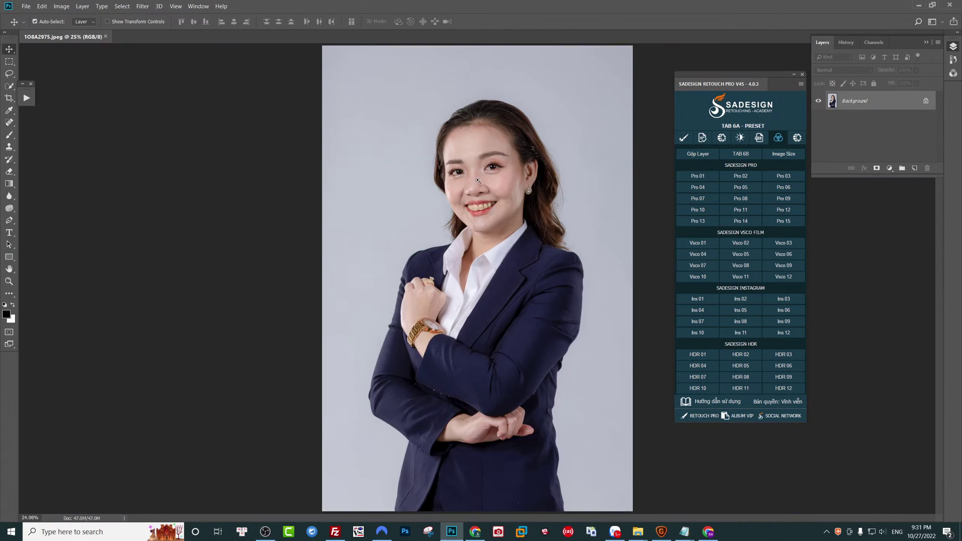
scroll(406, 149, up, 4)
scroll(406, 149, up, 1)
scroll(406, 151, up, 4)
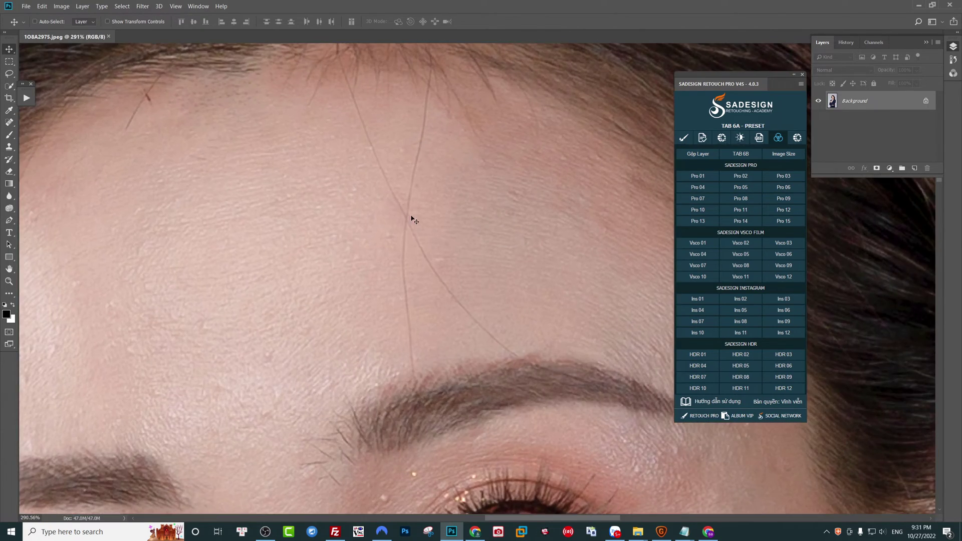
key(j)
key(shift+j)
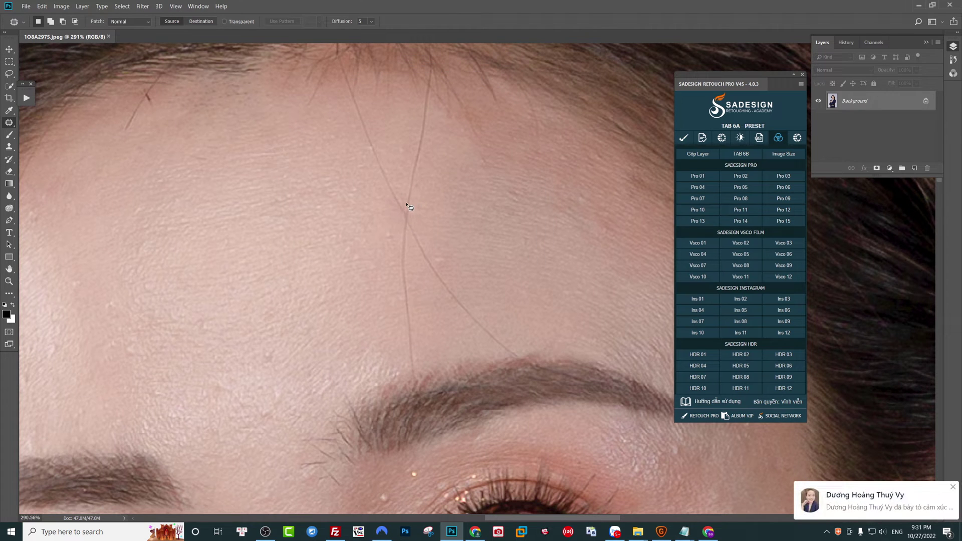
drag(413, 208, 425, 103)
drag(424, 151, 378, 146)
drag(349, 94, 355, 115)
drag(394, 181, 388, 176)
mouse_move(434, 249)
mouse_down()
mouse_move(451, 245)
mouse_move(503, 337)
mouse_move(411, 358)
mouse_up()
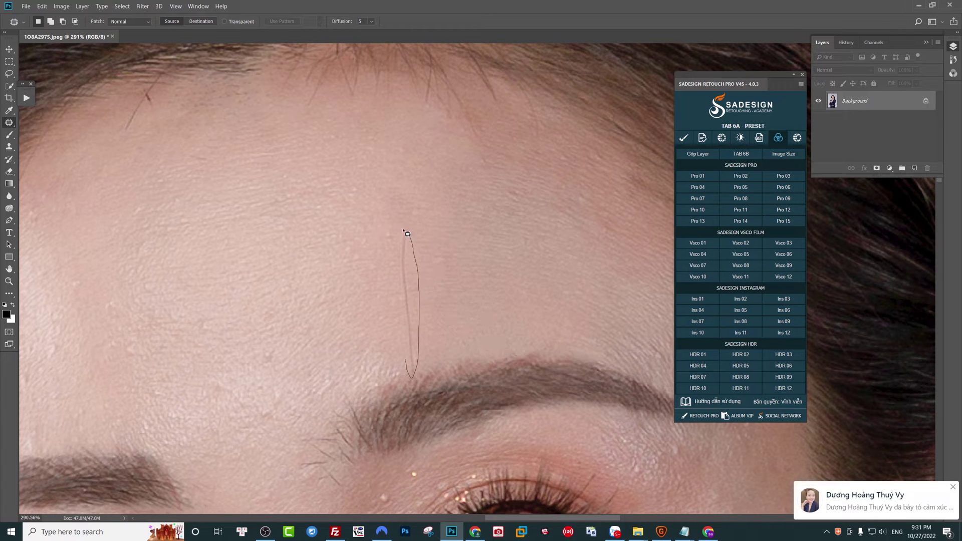
drag(414, 264, 419, 254)
- Zoom out to review the cleaned forehead
mouse_move(506, 226)
mouse_down()
mouse_move(451, 226)
mouse_move(481, 226)
mouse_up()
key(v)
click(684, 138)
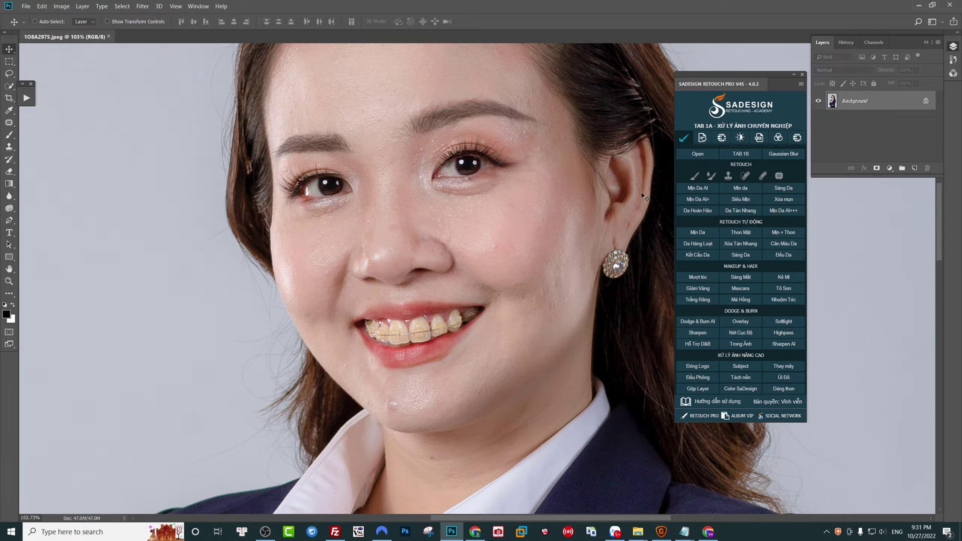
- Run Mịn Da AI+ smoothing with the face ellipse moved over her face, accepting the script's prompt
click(694, 201)
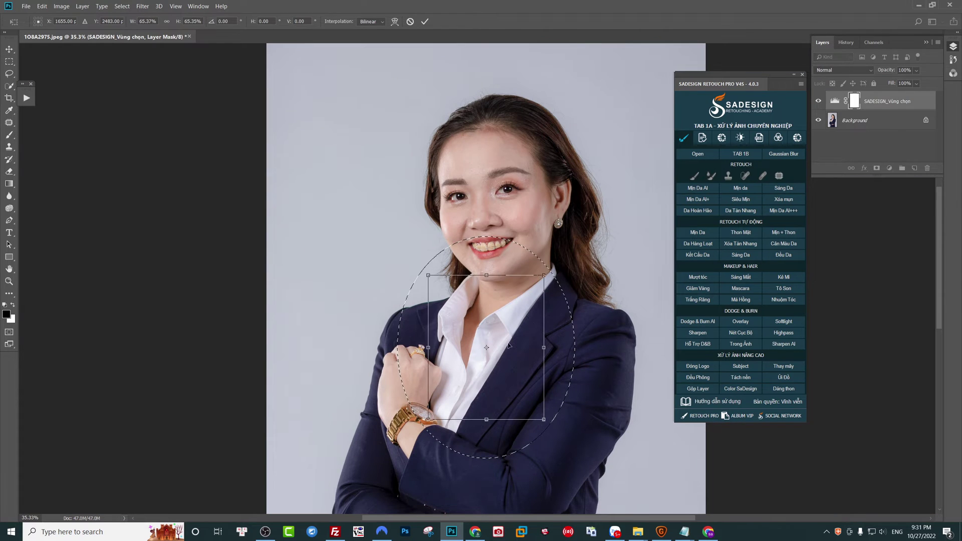
drag(508, 345, 509, 181)
click(424, 22)
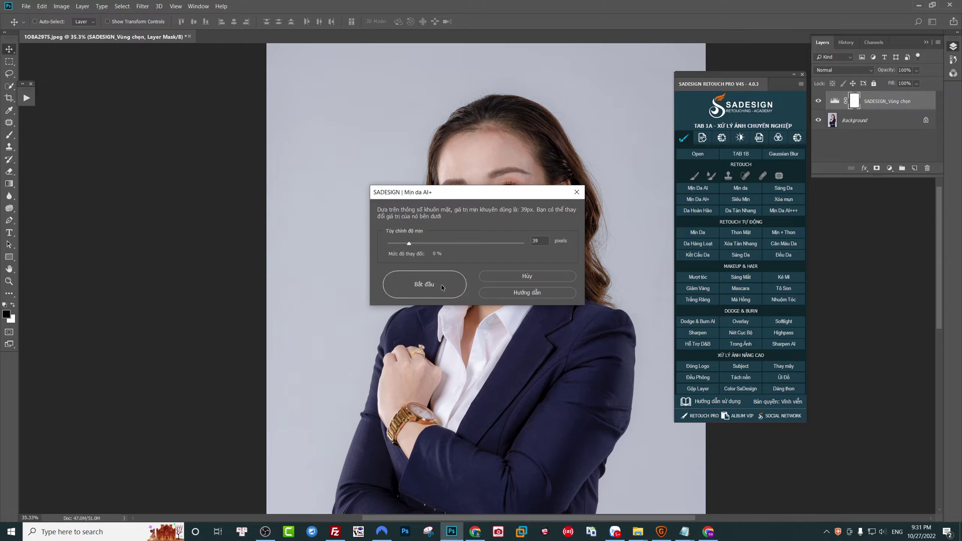
click(398, 263)
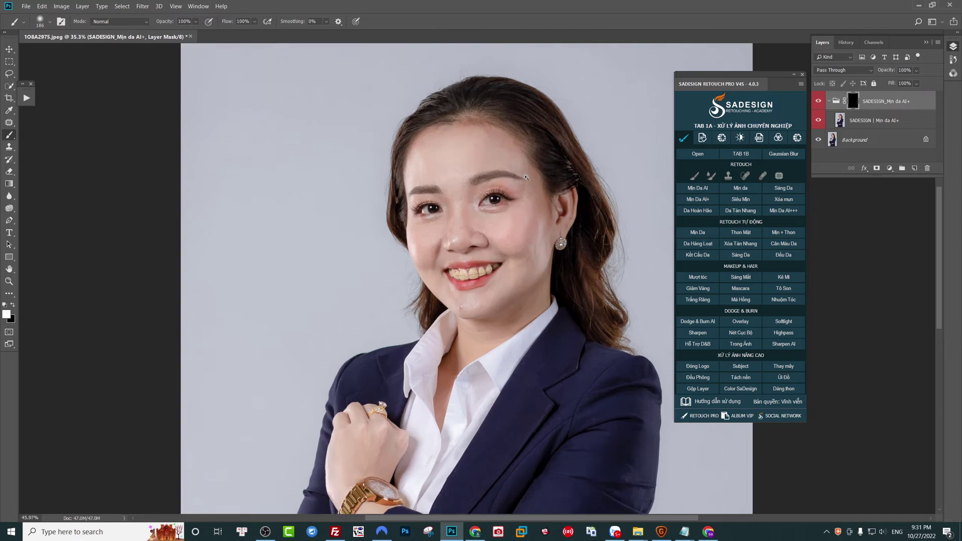
click(526, 177)
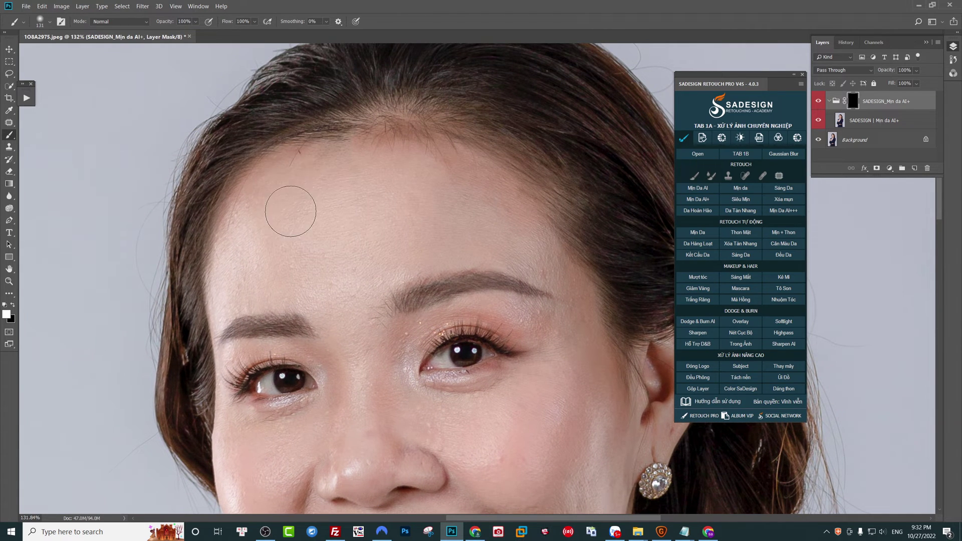
- Paint the smoothing mask over forehead, cheeks and around the eyes, resizing the brush as needed
scroll(246, 283, up, 3)
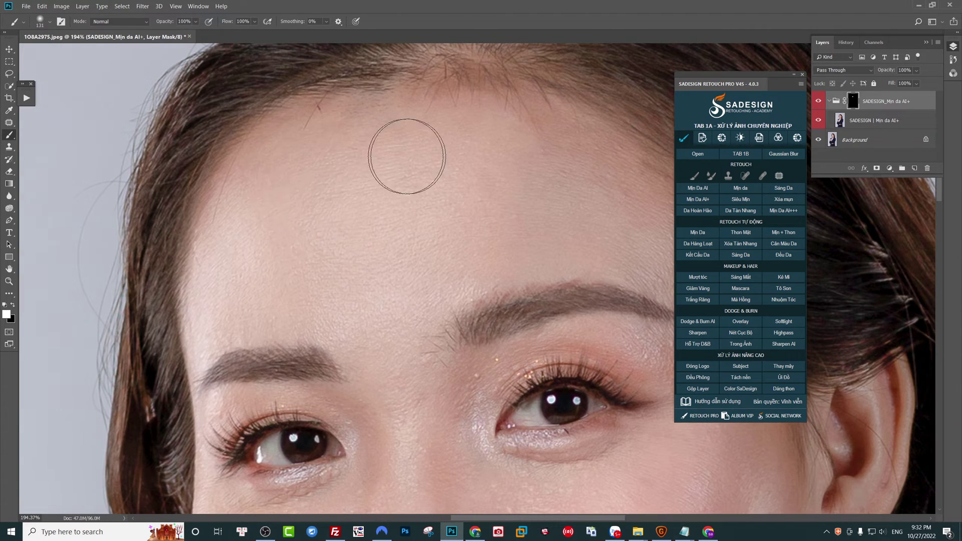
scroll(296, 195, right, 3)
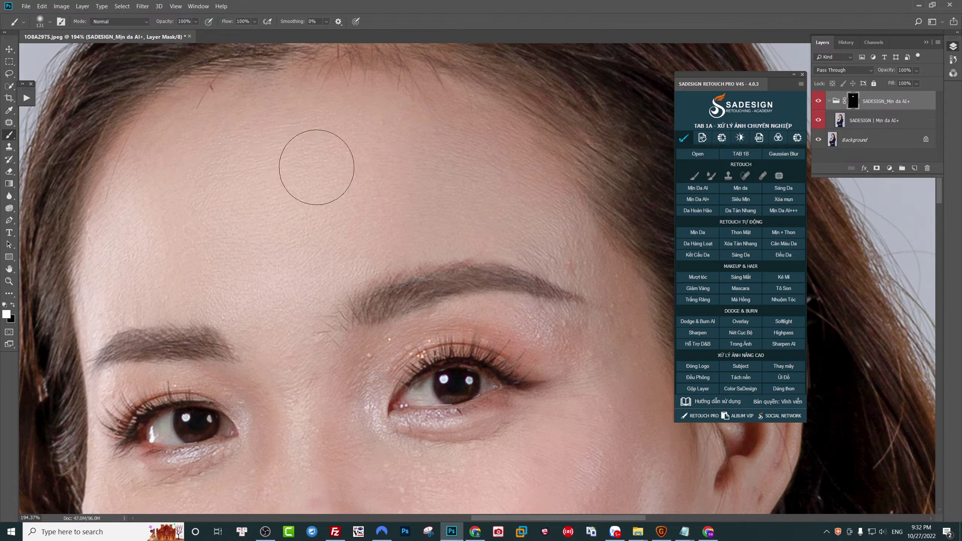
scroll(293, 369, down, 3)
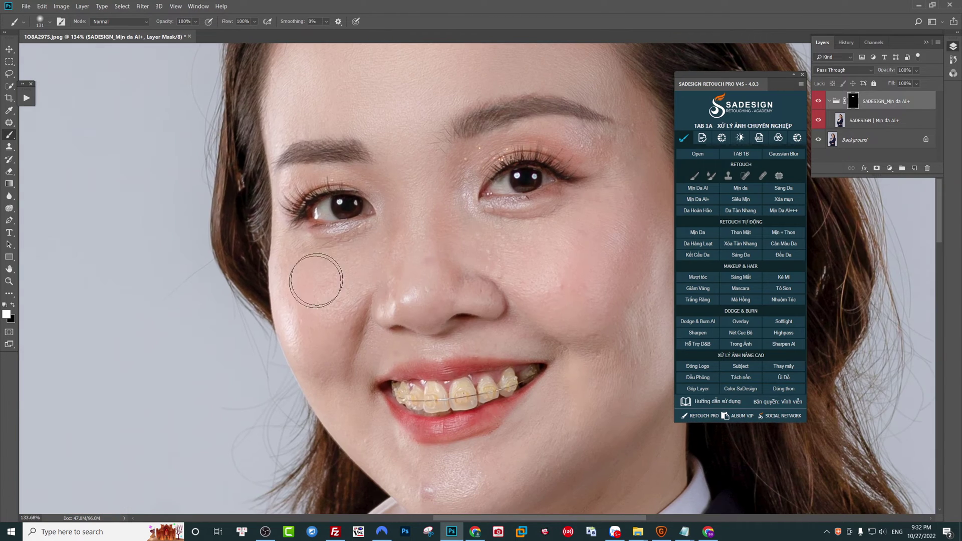
key(bracketleft)
key(bracketleft)
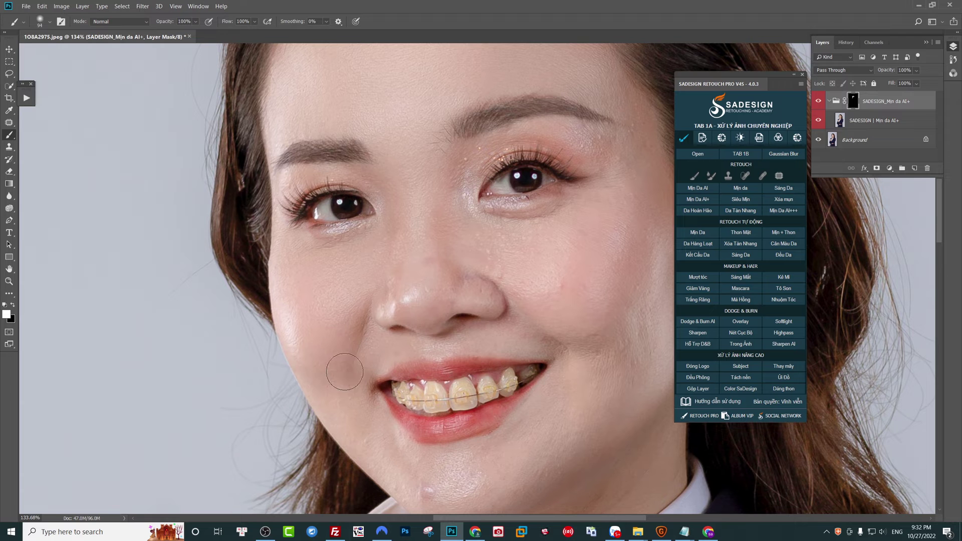
scroll(391, 445, right, 3)
key(bracketright)
key(bracketright)
key(bracketright)
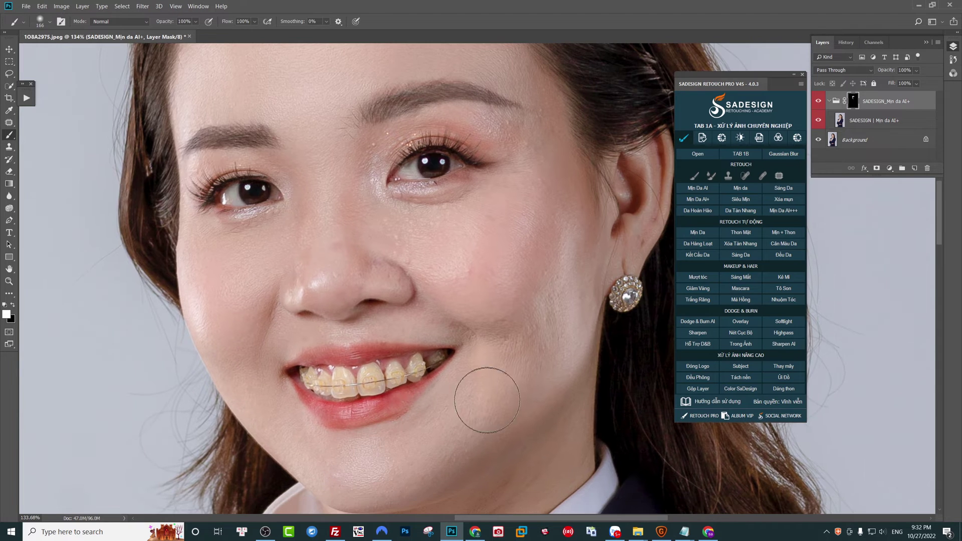
scroll(451, 350, up, 2)
key(bracketleft)
key(bracketleft)
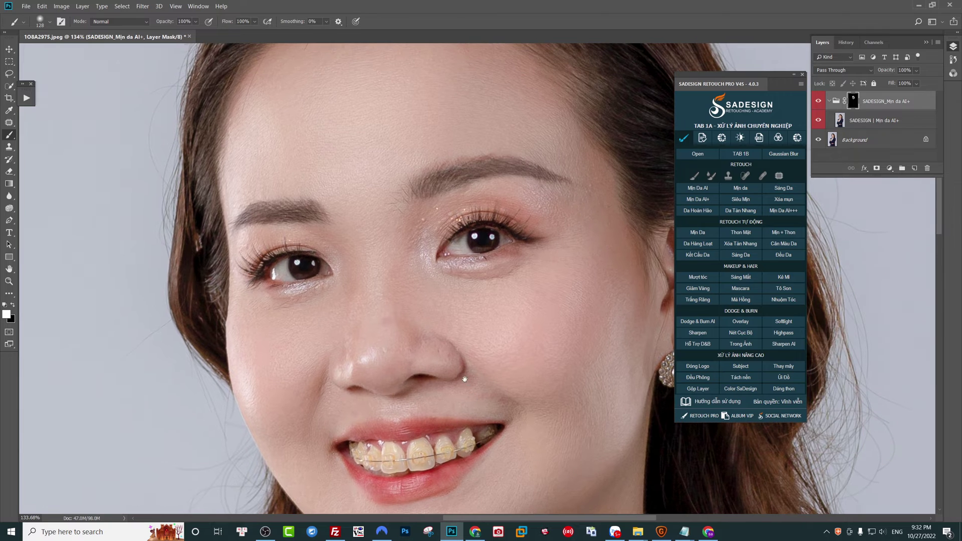
scroll(501, 430, up, 1)
scroll(451, 411, up, 2)
key(bracketleft)
key(bracketleft)
key(bracketleft)
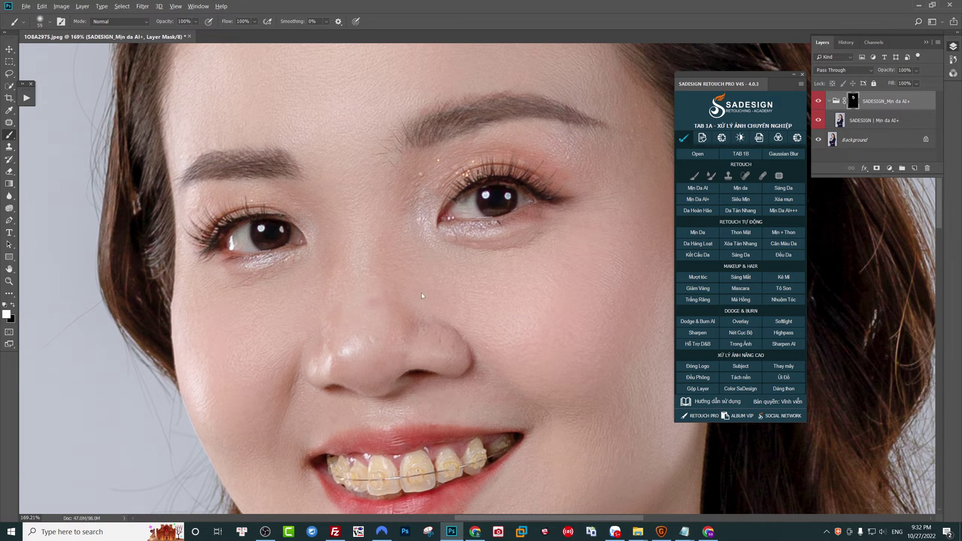
key(bracketright)
key(bracketright)
key(bracketright)
scroll(382, 144, up, 3)
scroll(382, 144, right, 1)
key(bracketleft)
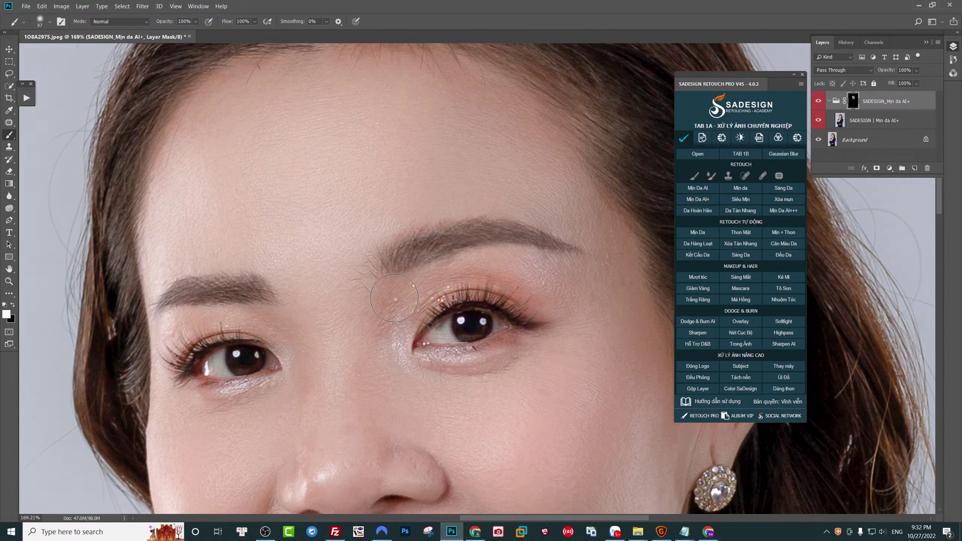
key(bracketleft)
key(bracketleft)
key(bracketleft)
key(bracketright)
key(bracketright)
key(bracketright)
scroll(560, 210, down, 2)
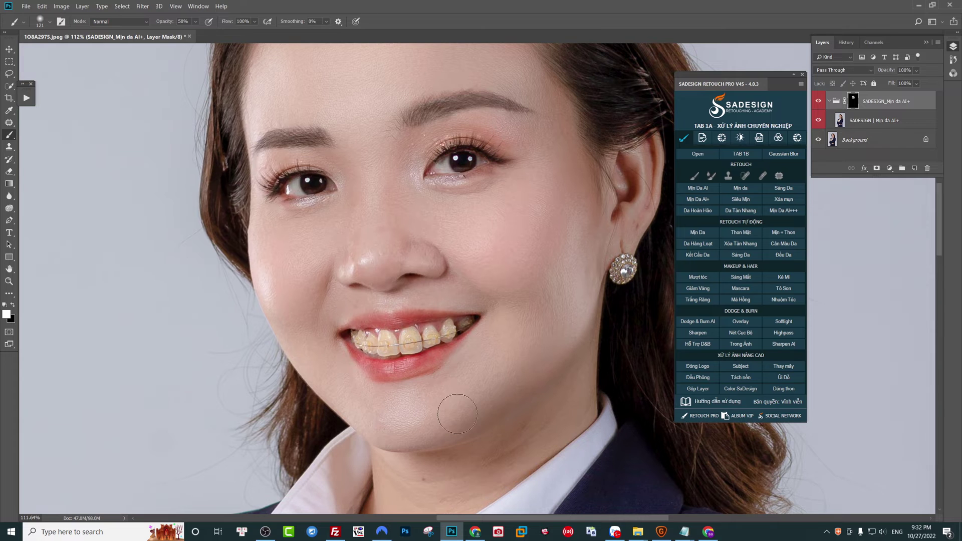
scroll(456, 391, down, 2)
- Paint smoothing over chin, neck and hands at 100% then 50% brush opacity
key(0)
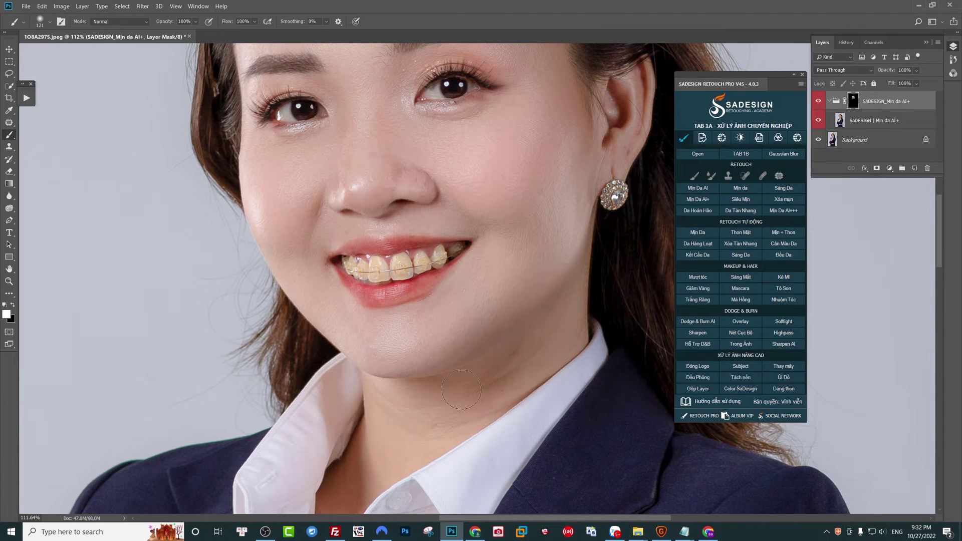
scroll(481, 354, down, 1)
scroll(431, 348, down, 1)
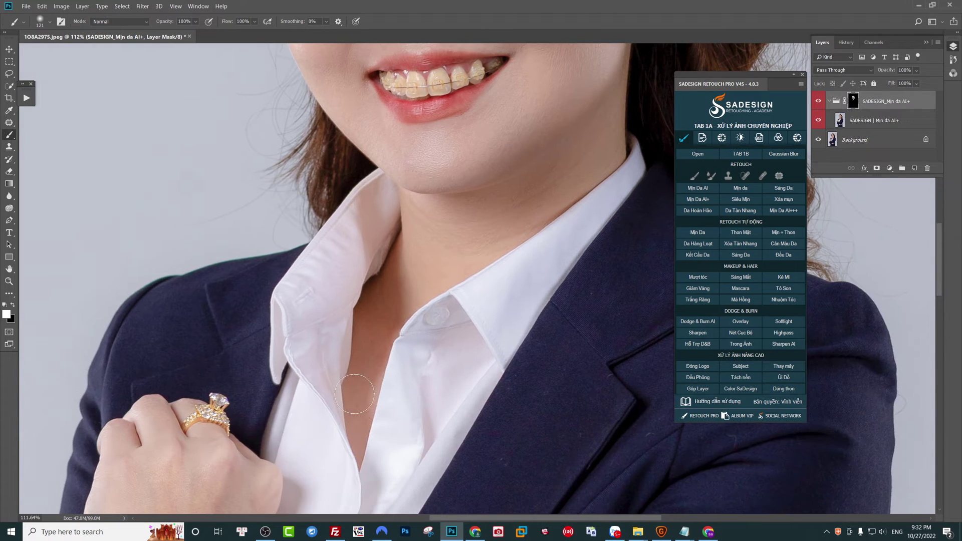
scroll(418, 344, down, 1)
scroll(417, 344, up, 3)
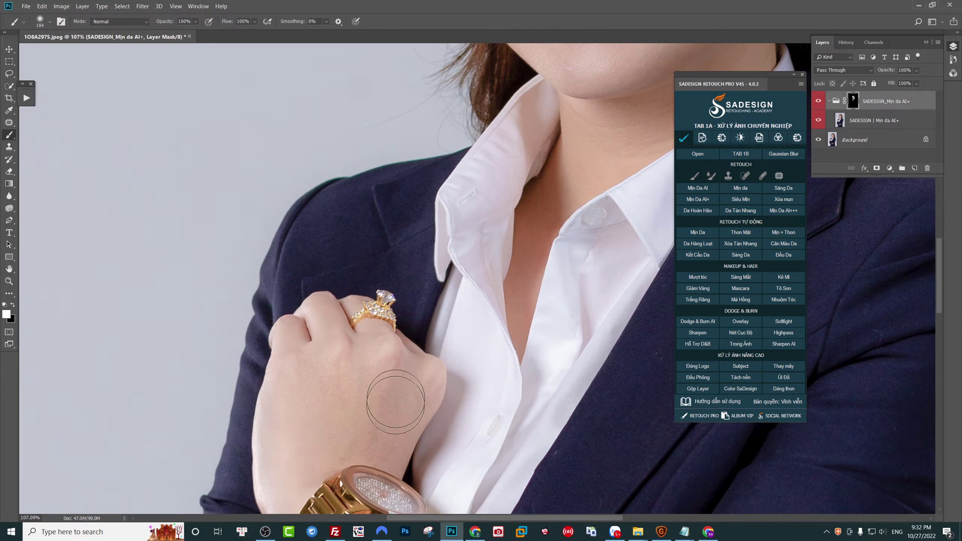
scroll(344, 364, down, 3)
scroll(401, 381, up, 3)
key(5)
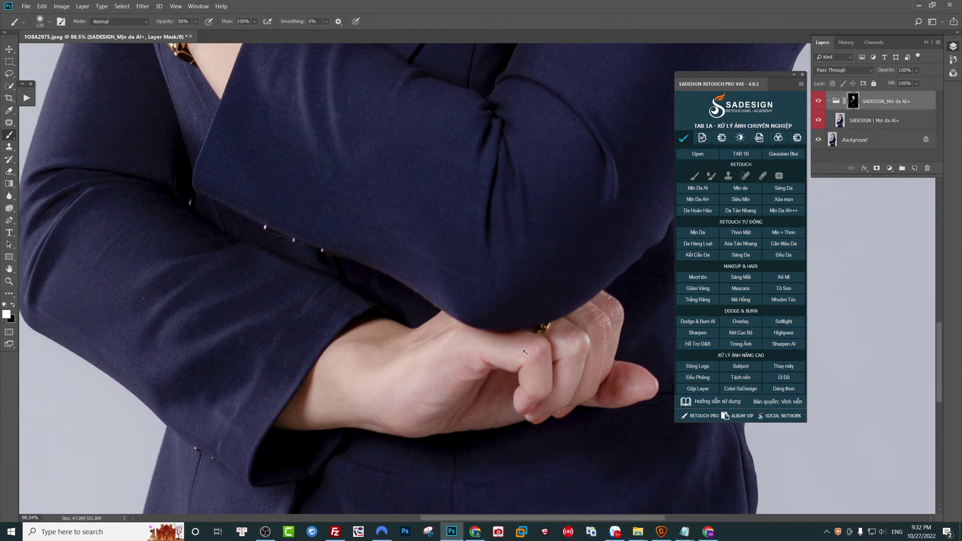
scroll(345, 355, up, 1)
scroll(322, 348, down, 3)
scroll(431, 238, up, 1)
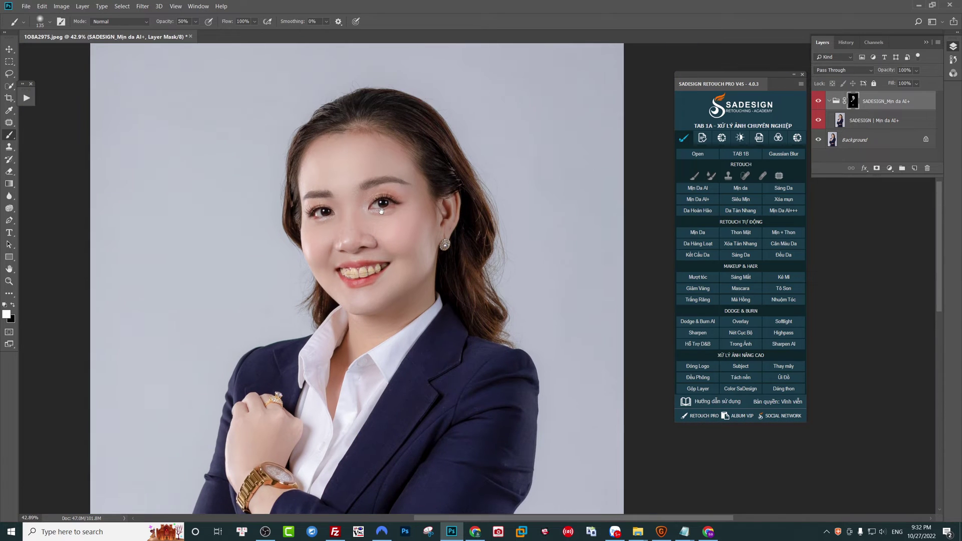
scroll(453, 237, up, 2)
drag(453, 237, 561, 270)
- Compare the face with and without smoothing, then merge it via Gộp Layer
key(v)
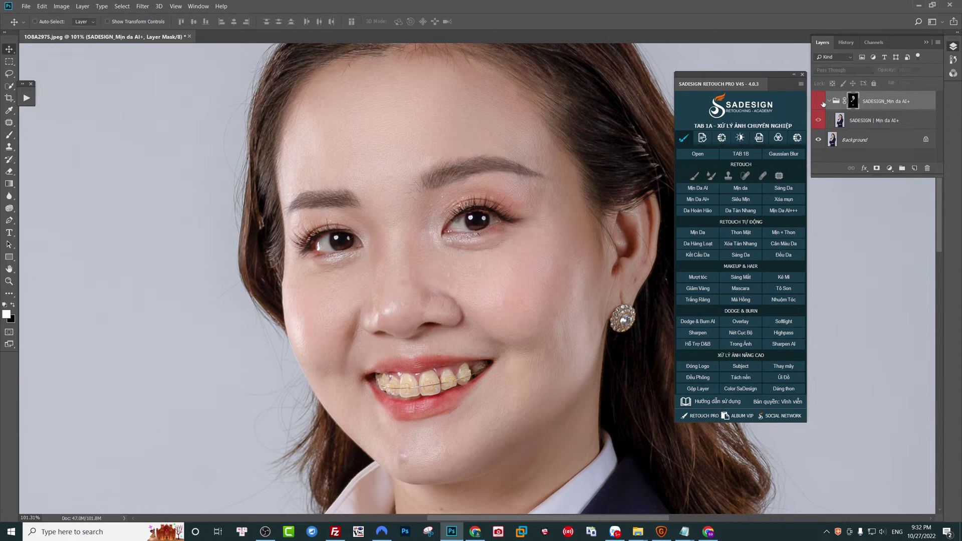
click(819, 101)
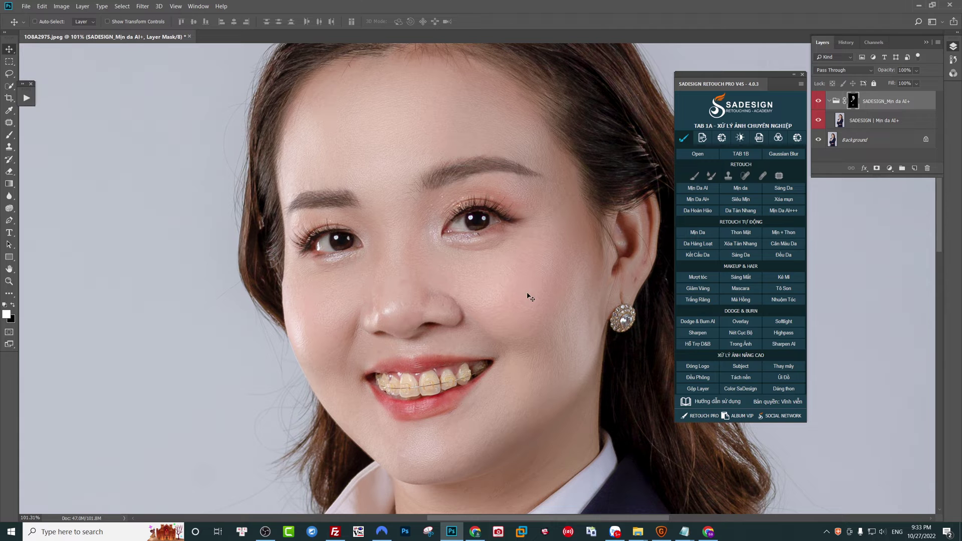
click(694, 390)
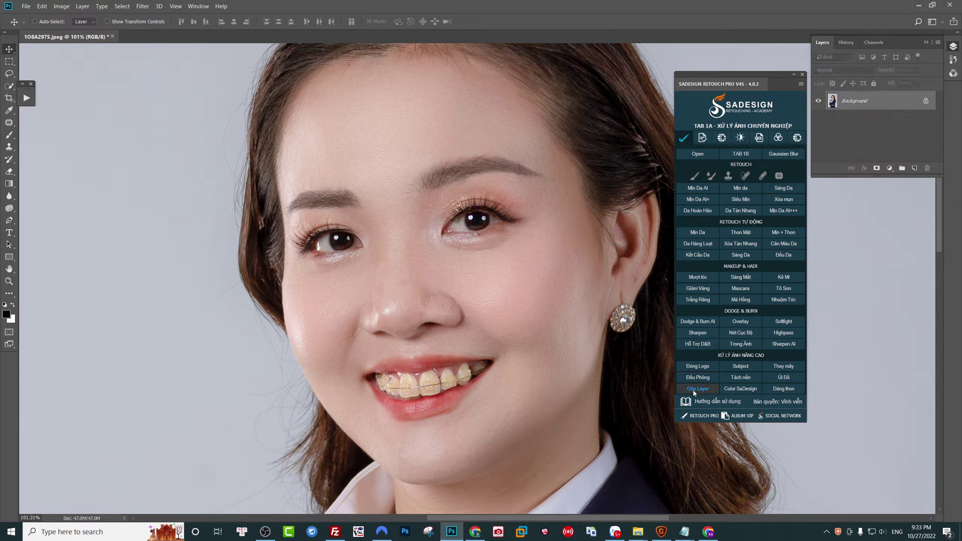
- Apply Trắng Răng and paint whitening across her upper teeth, toggling it to compare
click(702, 301)
scroll(424, 391, up, 5)
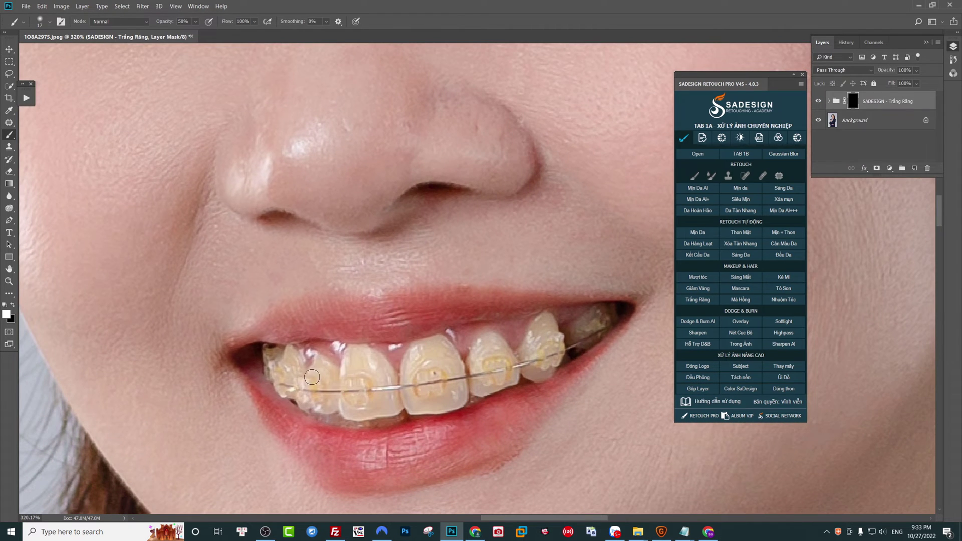
drag(289, 374, 587, 330)
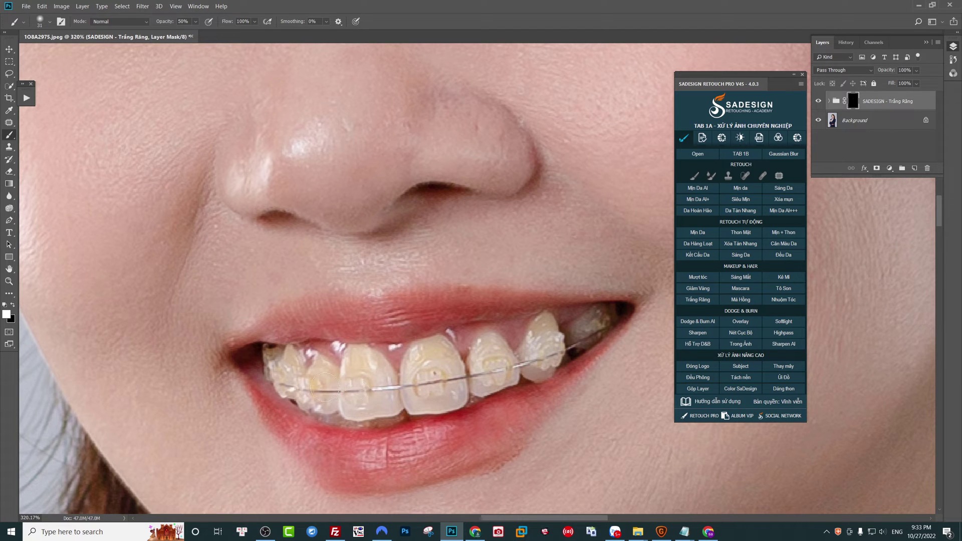
mouse_move(324, 387)
mouse_down()
mouse_move(429, 356)
mouse_move(332, 392)
mouse_move(412, 396)
mouse_move(554, 341)
mouse_up()
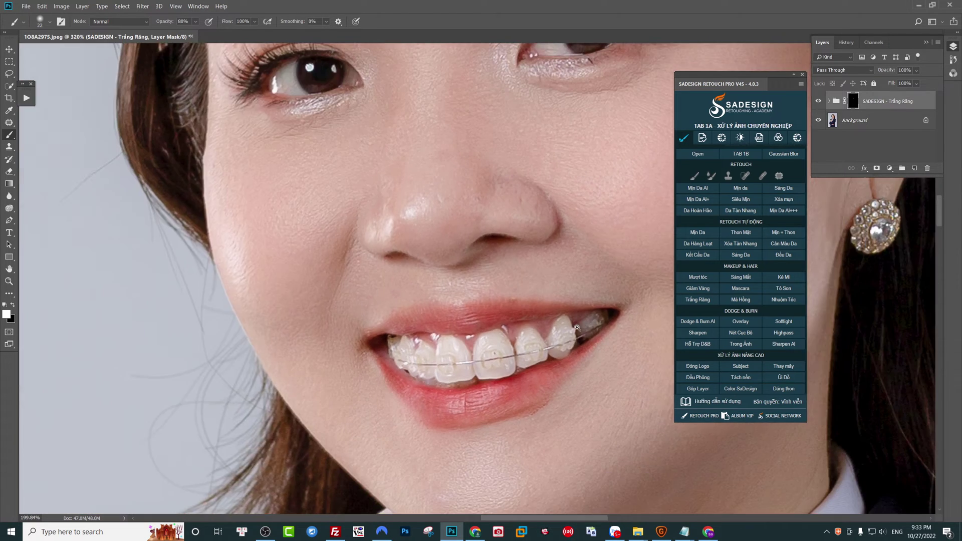
scroll(570, 337, down, 3)
key(v)
click(819, 102)
click(819, 101)
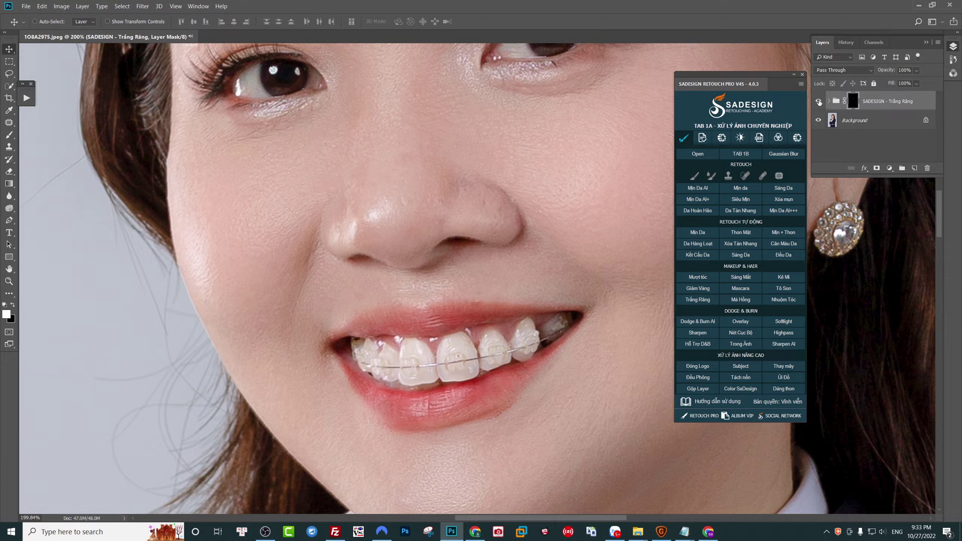
click(819, 102)
- Set the teeth whitening group's opacity to 91%
scroll(456, 297, down, 5)
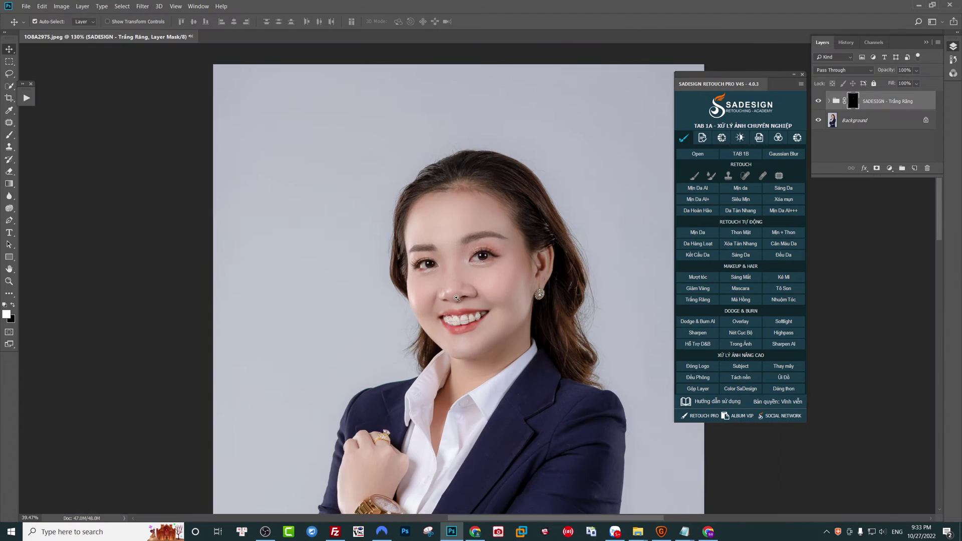
scroll(457, 298, up, 3)
scroll(457, 298, up, 3)
scroll(457, 298, up, 2)
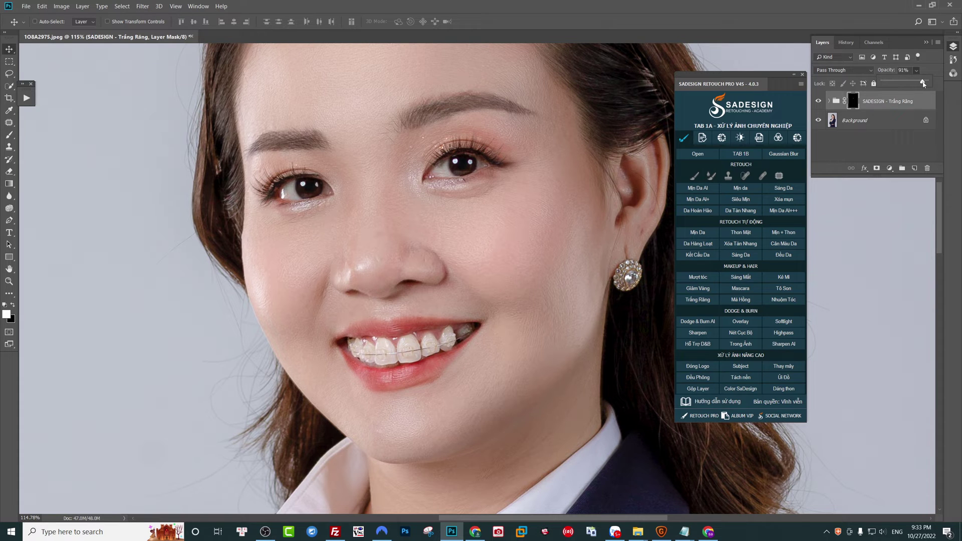
click(694, 391)
- Merge the whitening and paint the Màu đỏ cam colour mask over her lips
click(694, 392)
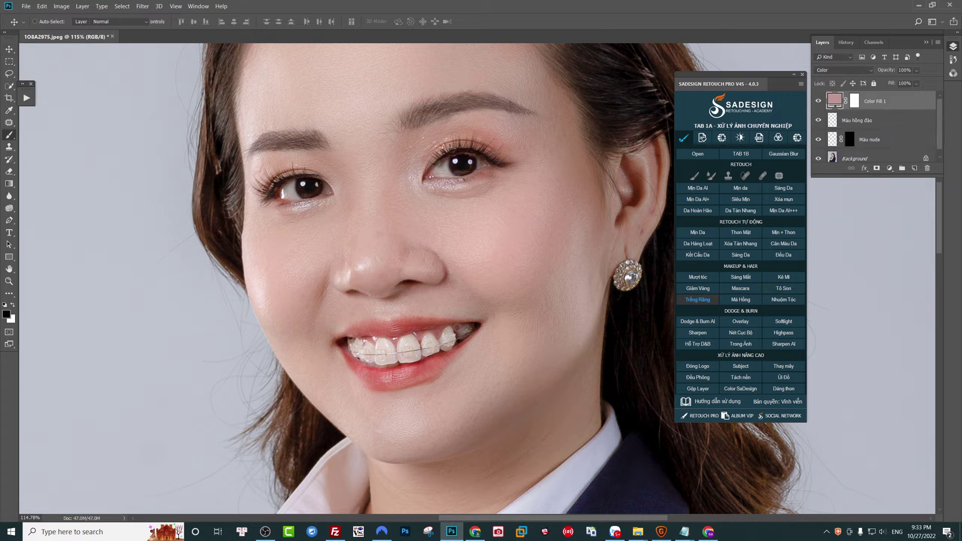
scroll(434, 356, up, 3)
scroll(434, 355, up, 1)
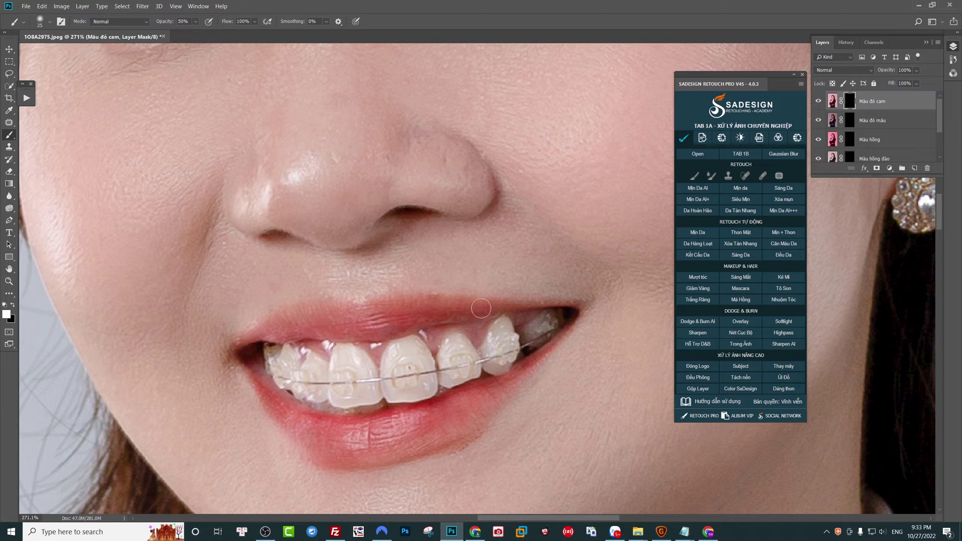
drag(463, 305, 454, 305)
scroll(497, 386, up, 3)
drag(549, 355, 580, 314)
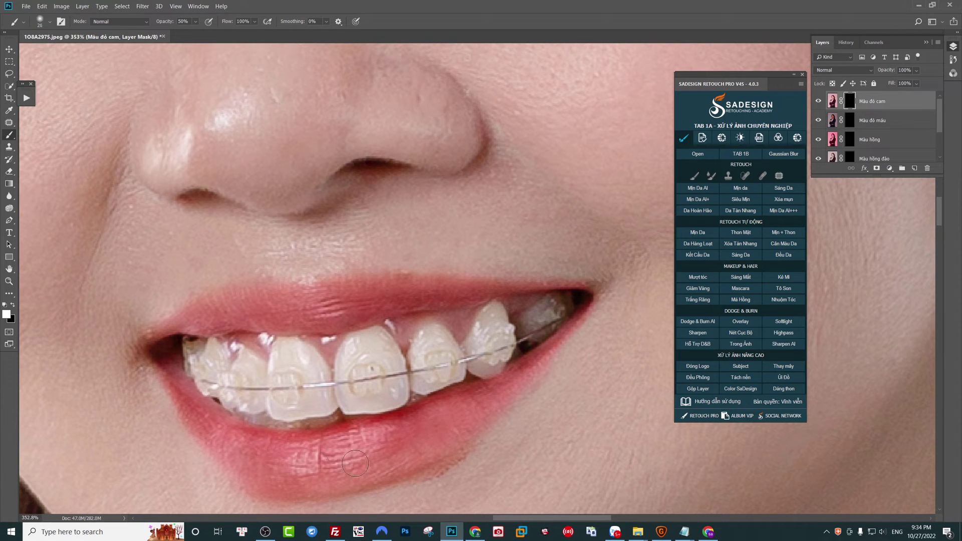
- Refine the mask edges, set the layer to 66% opacity and flatten with Gộp Layer
drag(213, 430, 230, 428)
drag(180, 328, 195, 322)
scroll(490, 293, down, 5)
scroll(527, 333, up, 3)
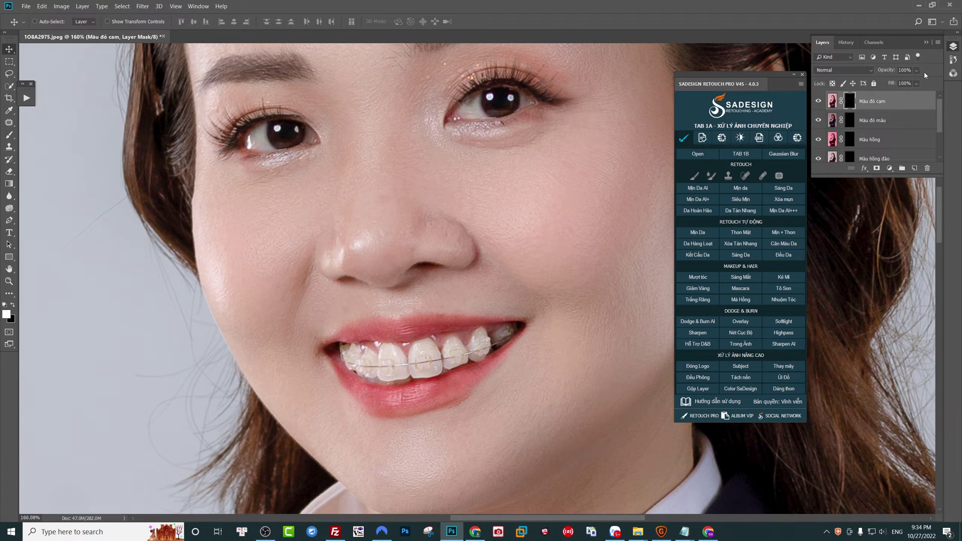
click(697, 390)
- Fit the portrait on screen, try Liquify, then cancel it
scroll(480, 359, down, 3)
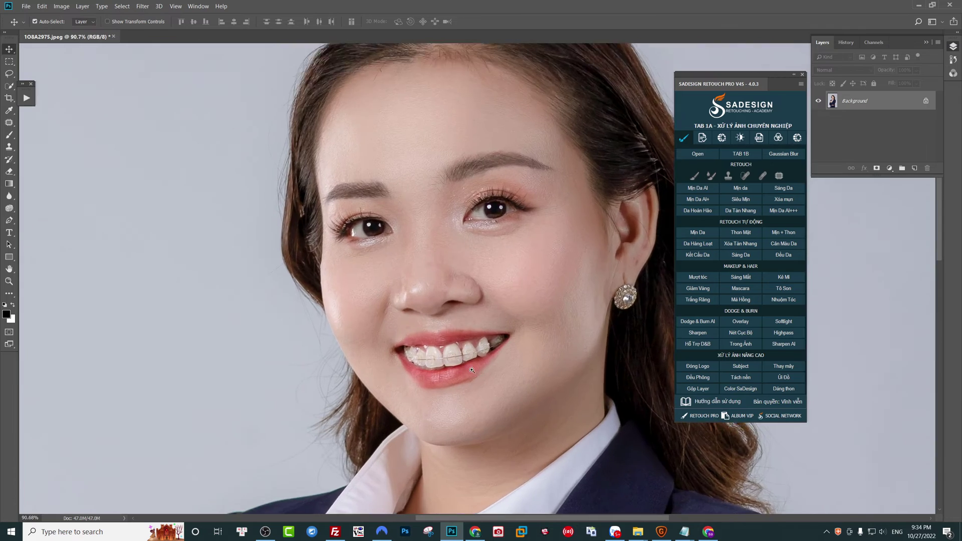
key(ctrl+0)
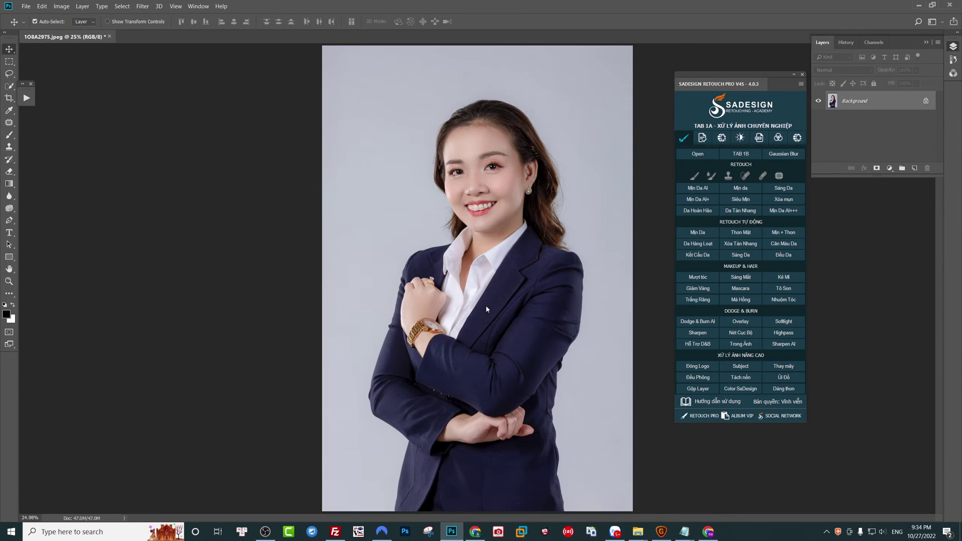
key(ctrl+shift+x)
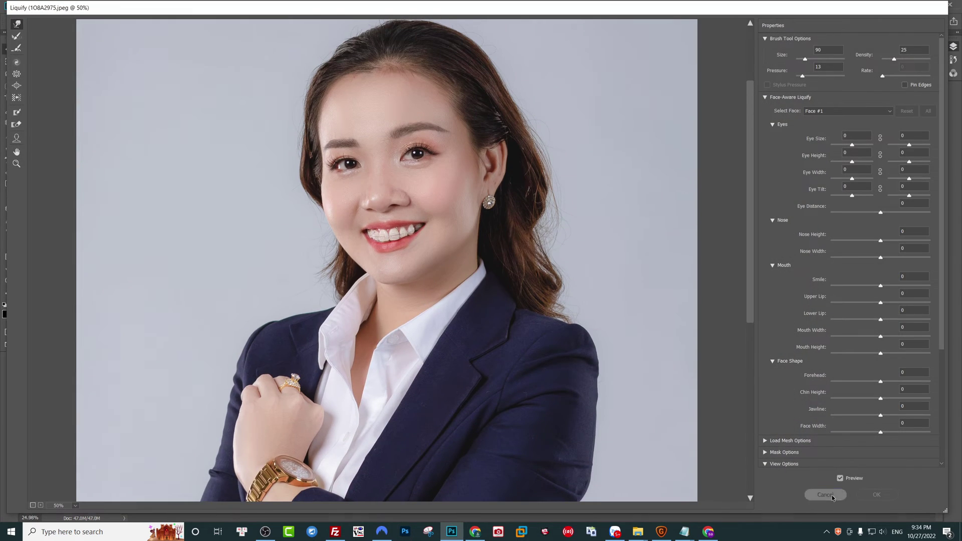
click(832, 495)
- Undo the merge, set the teeth colour layer to 39% opacity, re-flatten and reopen Liquify
click(921, 96)
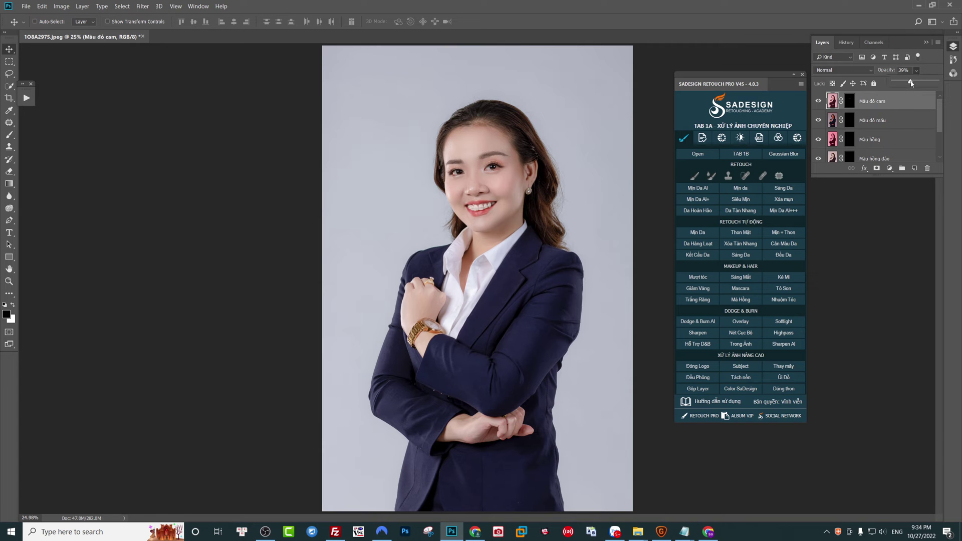
scroll(499, 170, up, 3)
scroll(499, 170, up, 2)
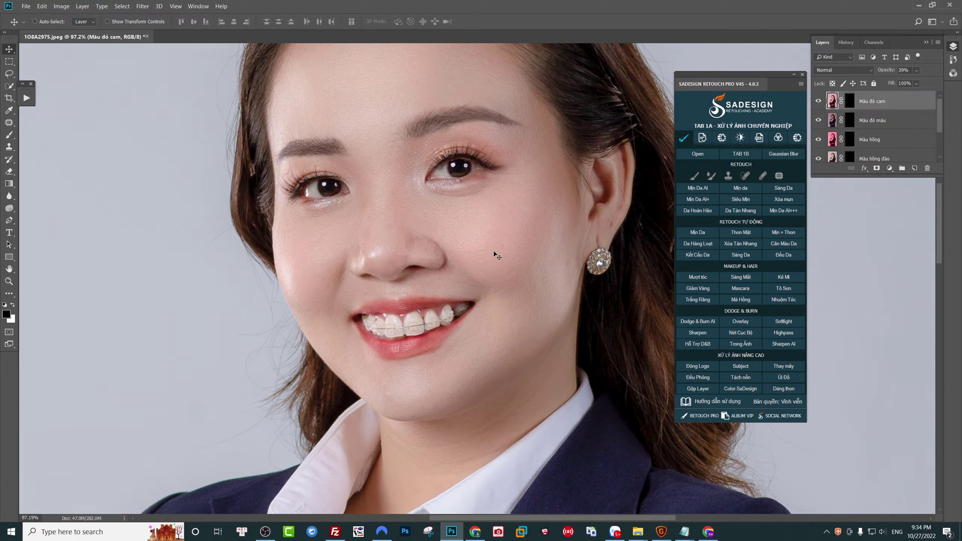
click(685, 390)
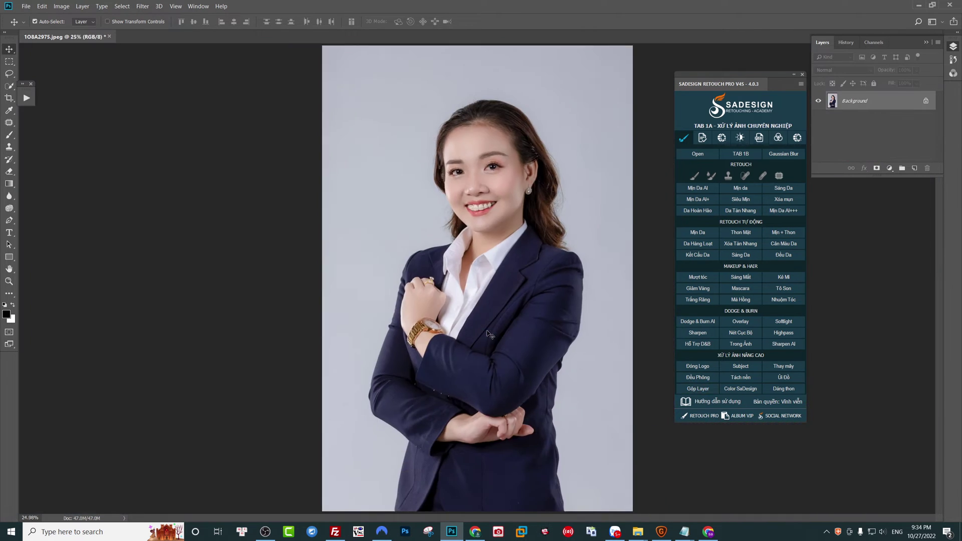
key(ctrl+shift+x)
- Warp the front teeth edges in Liquify at 200% zoom with a 60–80 brush
scroll(404, 158, up, 2)
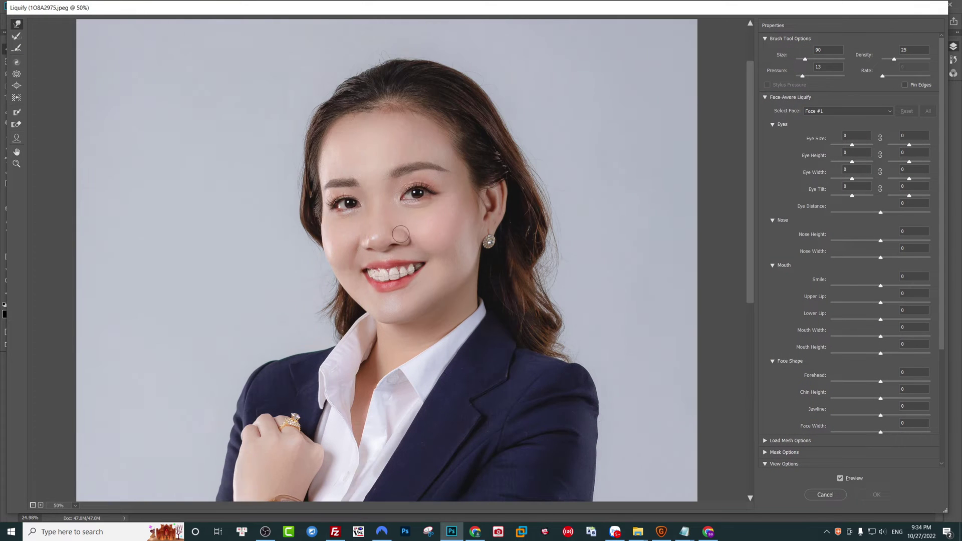
scroll(404, 157, up, 2)
scroll(404, 158, up, 2)
key(bracketleft)
key(bracketleft)
key(bracketleft)
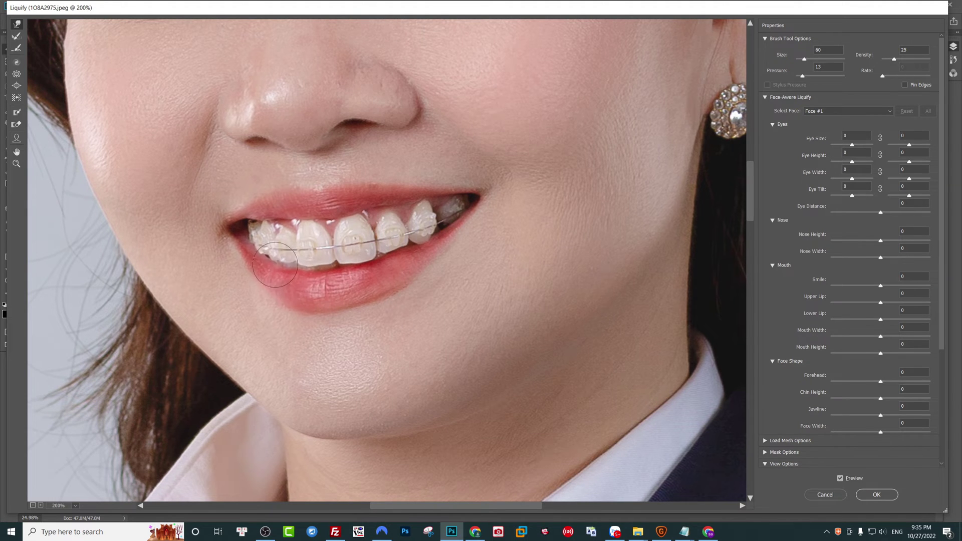
key(ctrl+minus)
key(bracketright)
key(bracketright)
key(ctrl+plus)
- Refine the teeth edges at 400% zoom with a 30–35 brush, then zoom back to 100%
key(bracketleft)
key(bracketleft)
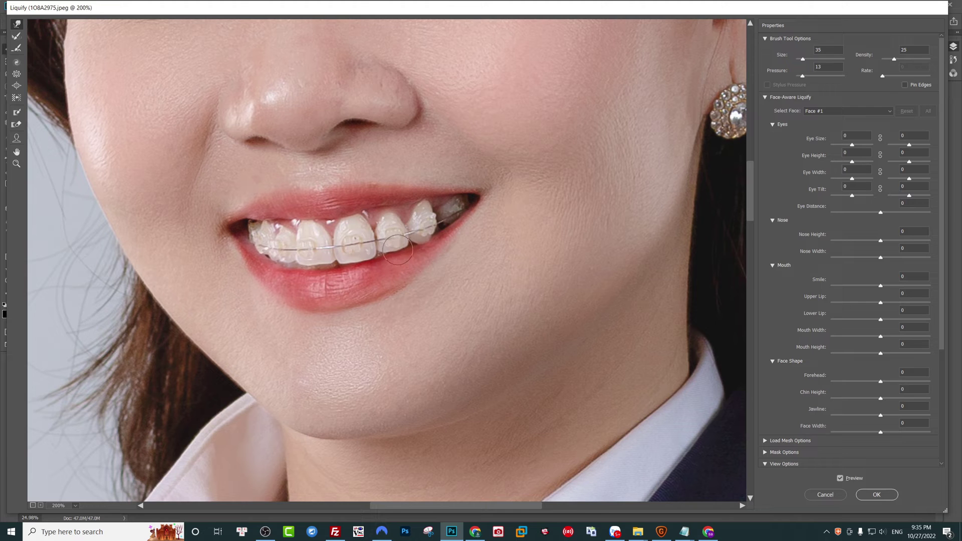
key(bracketright)
key(bracketright)
key(bracketleft)
key(bracketleft)
key(bracketleft)
key(ctrl+plus)
key(ctrl+plus)
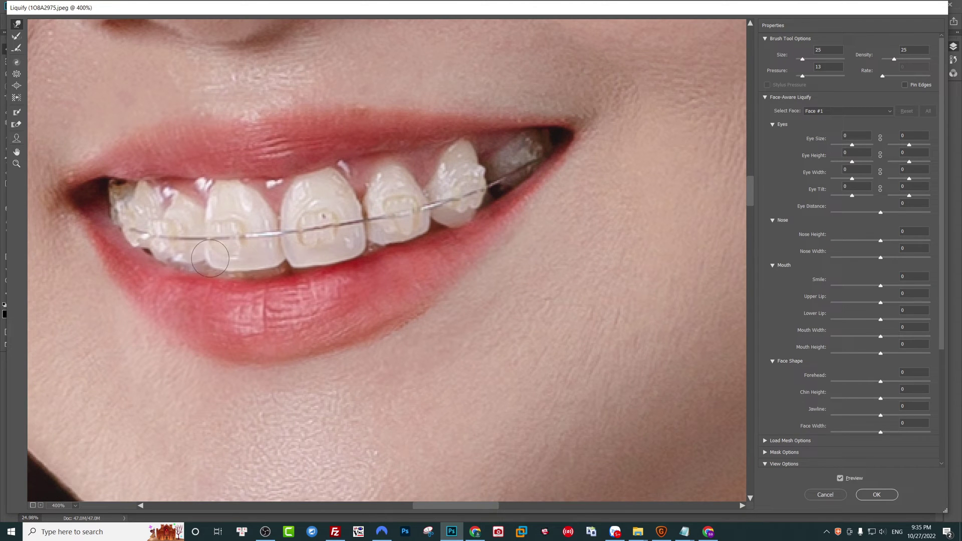
key(bracketright)
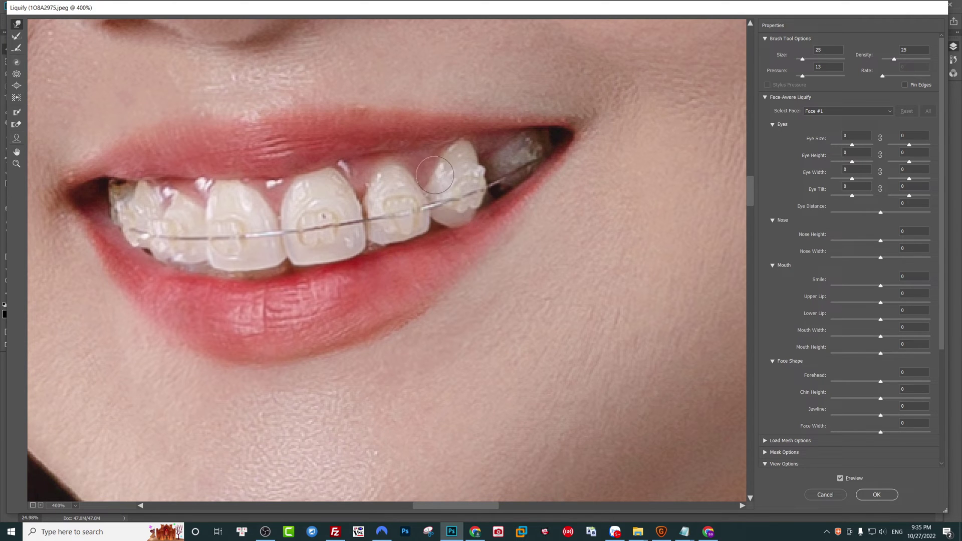
key(ctrl+minus)
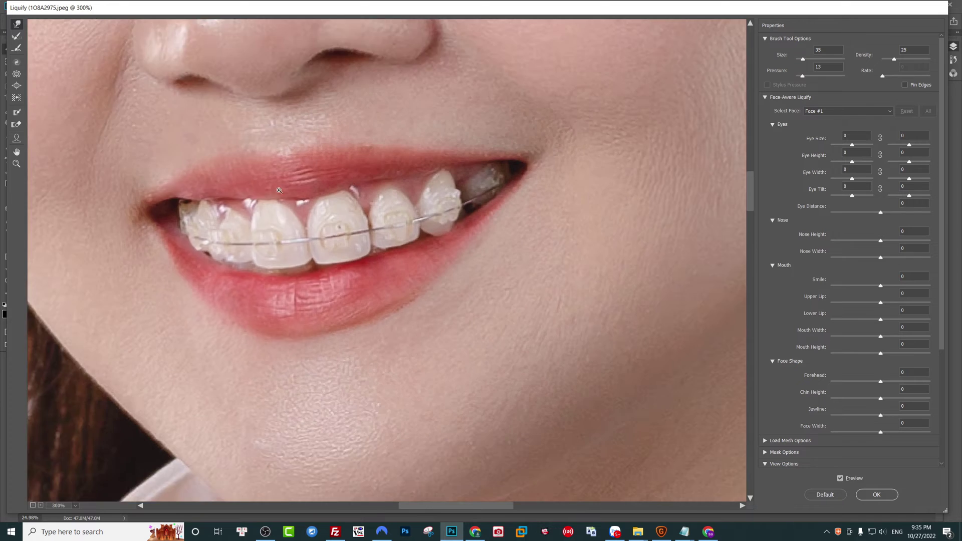
key(ctrl+minus)
key(ctrl+minus)
key(ctrl+minus)
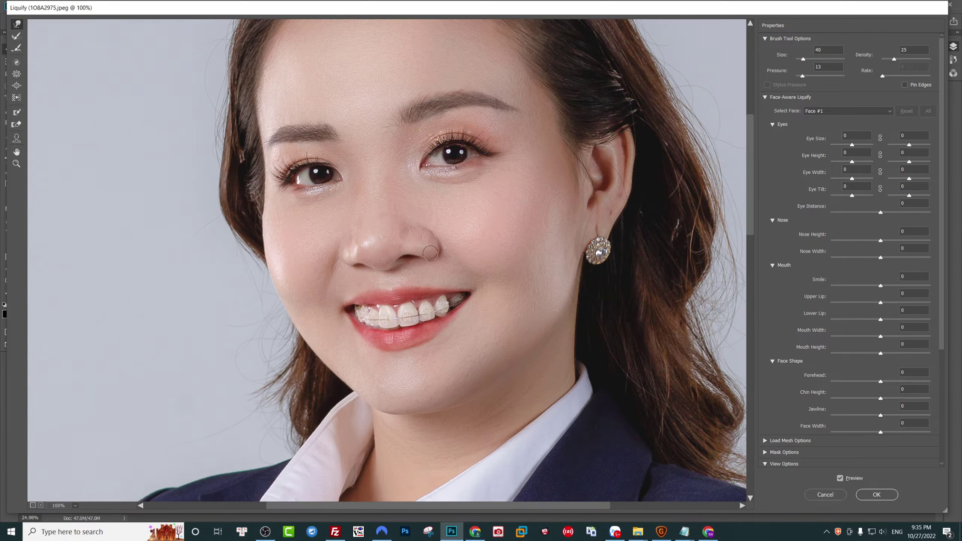
- Push in the chin, jaw and cheek contours with a 150–400 warp brush
key(bracketleft)
key(bracketleft)
key(bracketleft)
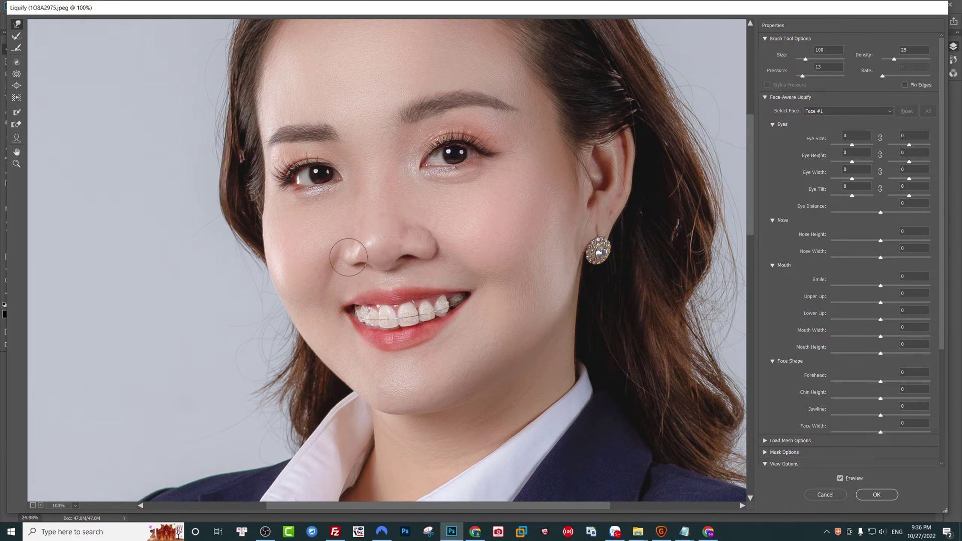
key(ctrl+minus)
key(bracketright)
key(bracketright)
key(bracketright)
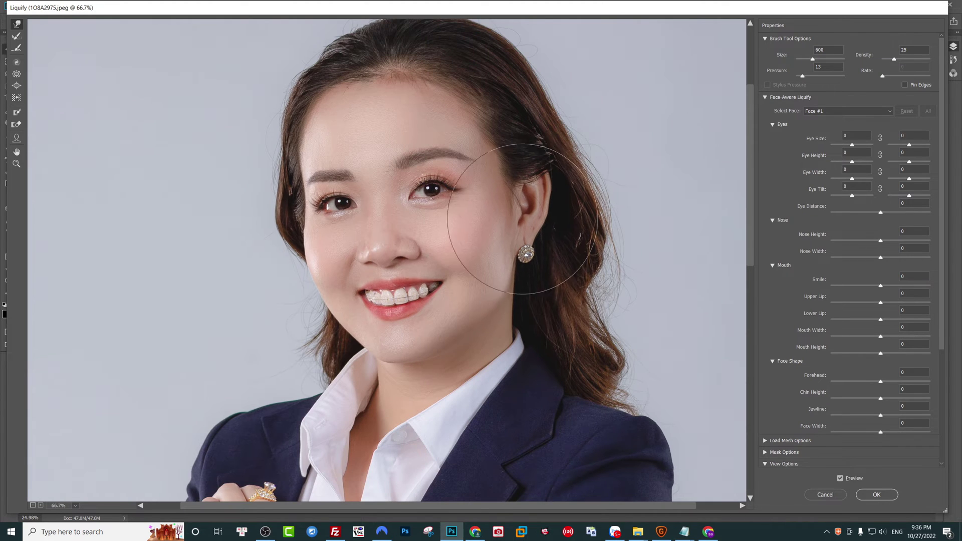
key(bracketleft)
key(bracketleft)
key(bracketleft)
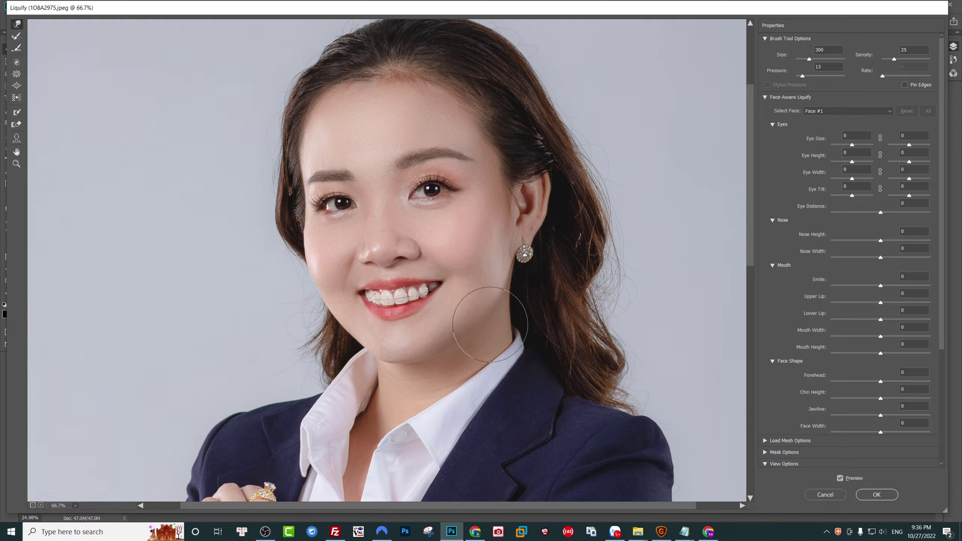
key(bracketleft)
key(bracketleft)
key(ctrl+plus)
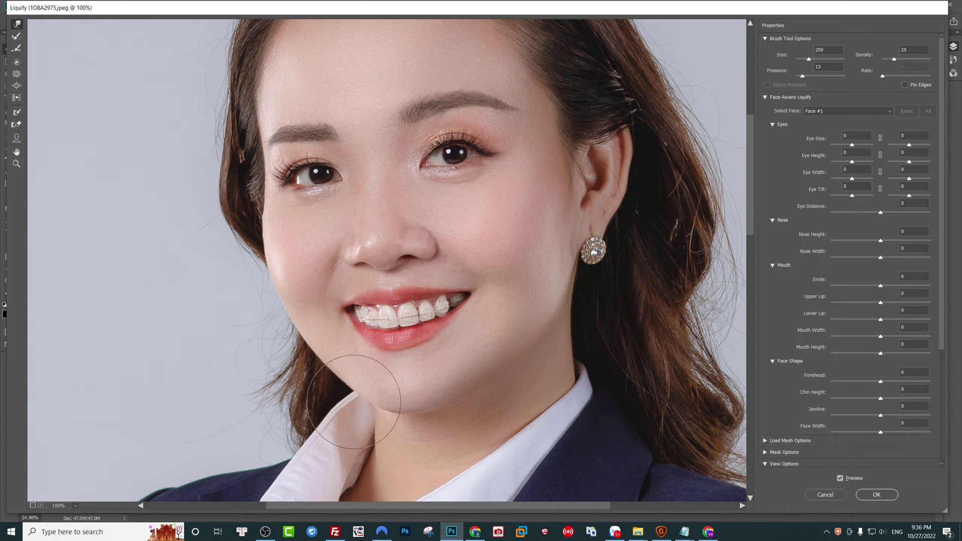
key(bracketright)
key(bracketright)
key(bracketright)
key(bracketleft)
key(bracketleft)
key(bracketleft)
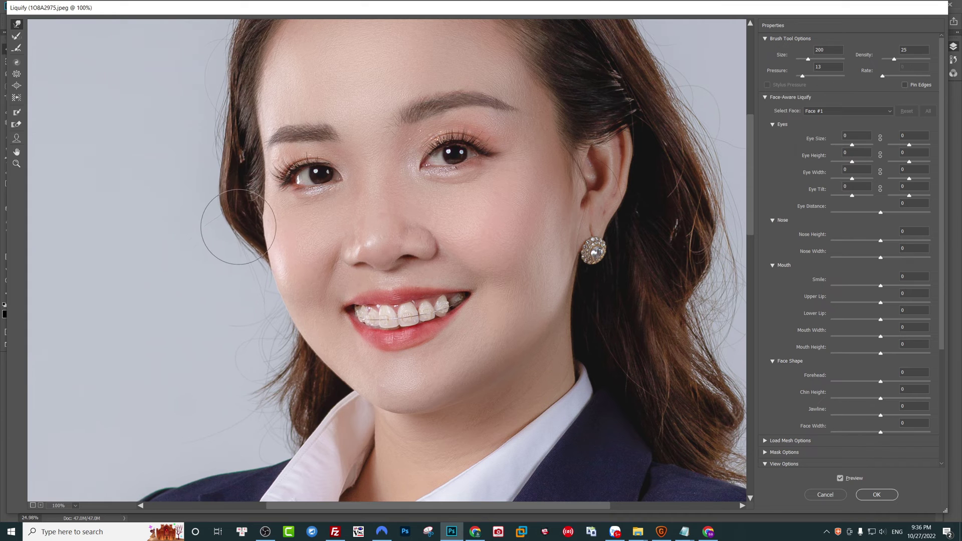
key(bracketright)
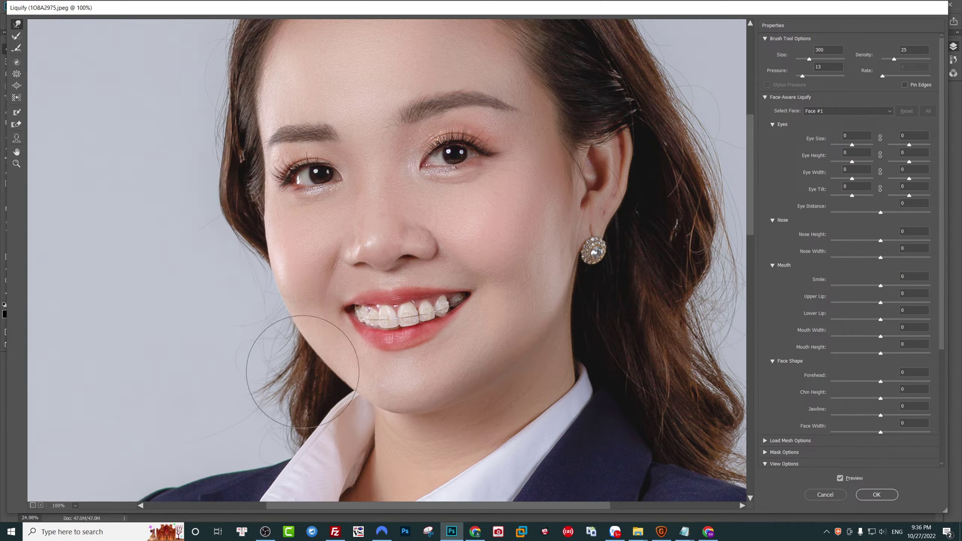
key(bracketleft)
key(bracketleft)
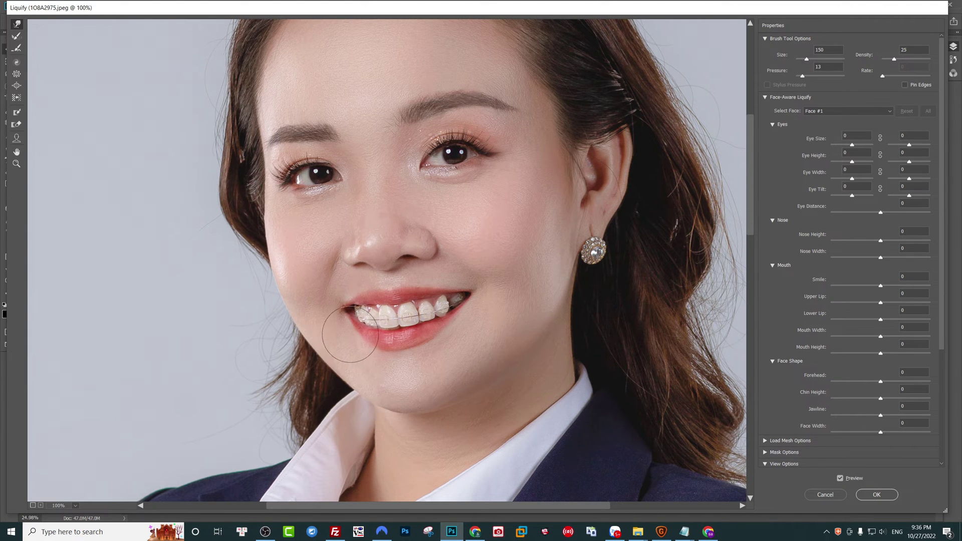
- Smooth the upper-left hair outline at 66.7% zoom with a 400–600 warp brush
drag(351, 322, 383, 470)
key(ctrl+minus)
key(bracketright)
key(bracketright)
key(bracketright)
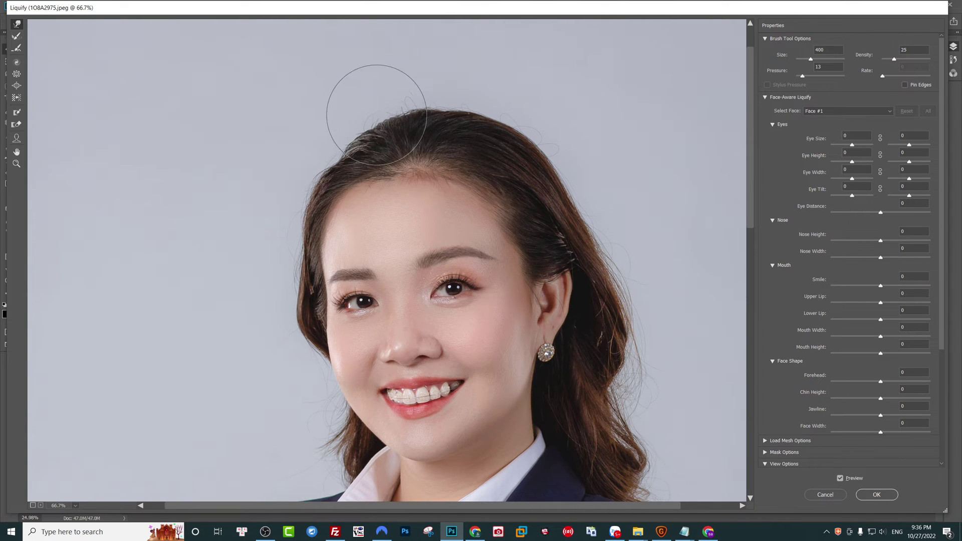
key(bracketright)
key(bracketright)
key(bracketright)
drag(505, 275, 470, 210)
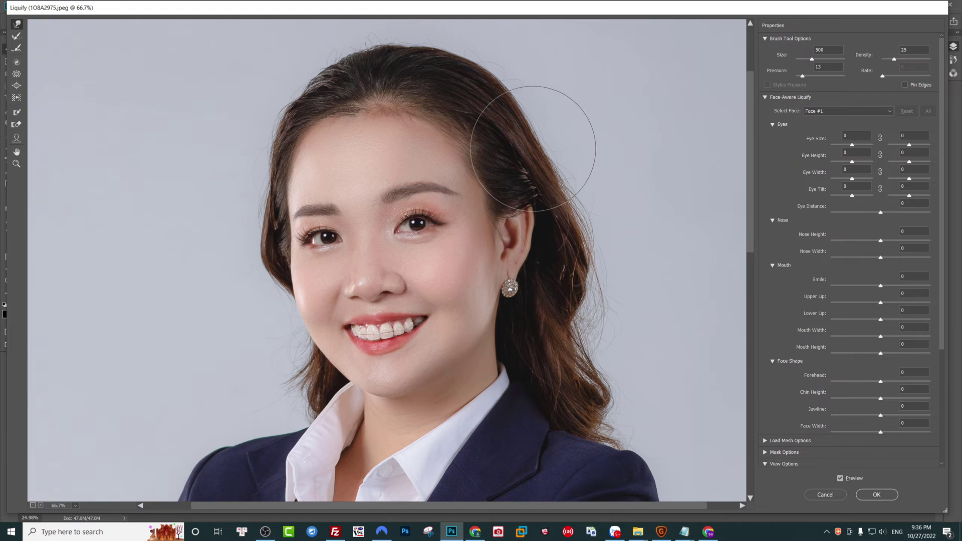
drag(434, 103, 471, 166)
key(bracketleft)
key(bracketleft)
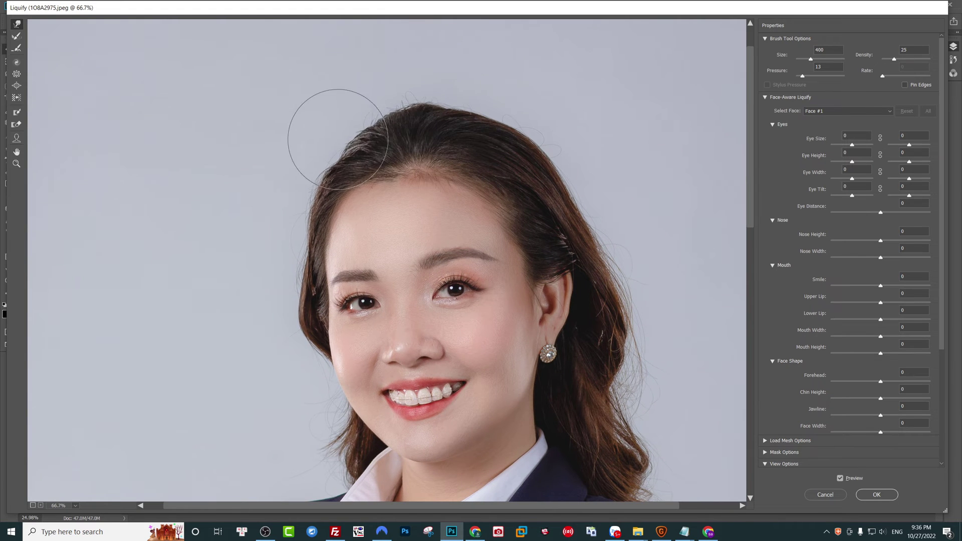
drag(314, 159, 333, 145)
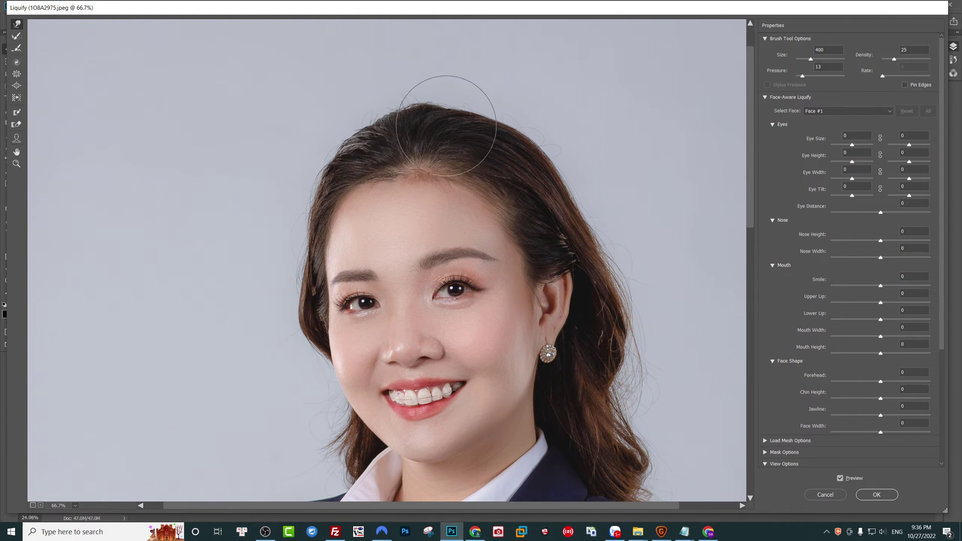
key(bracketleft)
- Continue reshaping the hair and jacket outline, panning between shoulders, hand and head
drag(289, 240, 280, 156)
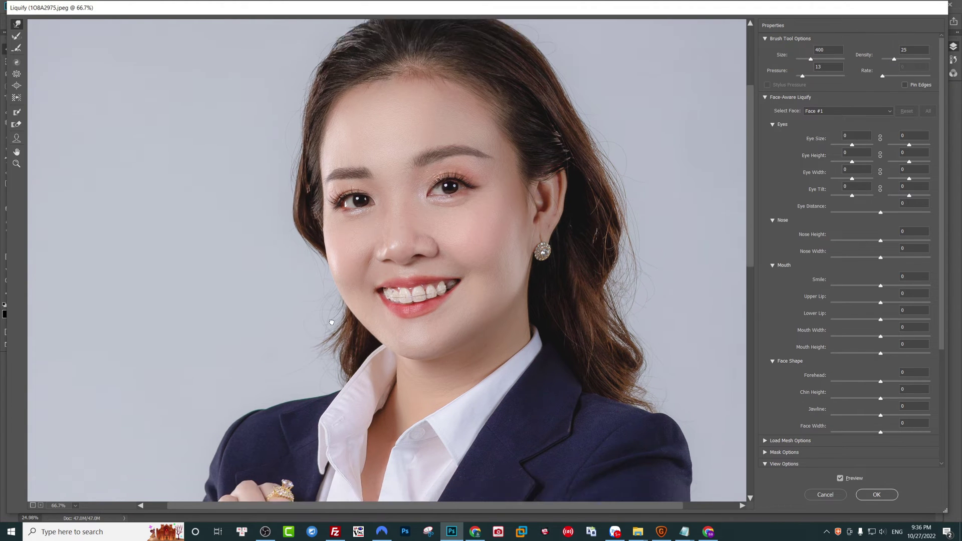
drag(290, 279, 280, 139)
key(bracketright)
drag(544, 134, 555, 287)
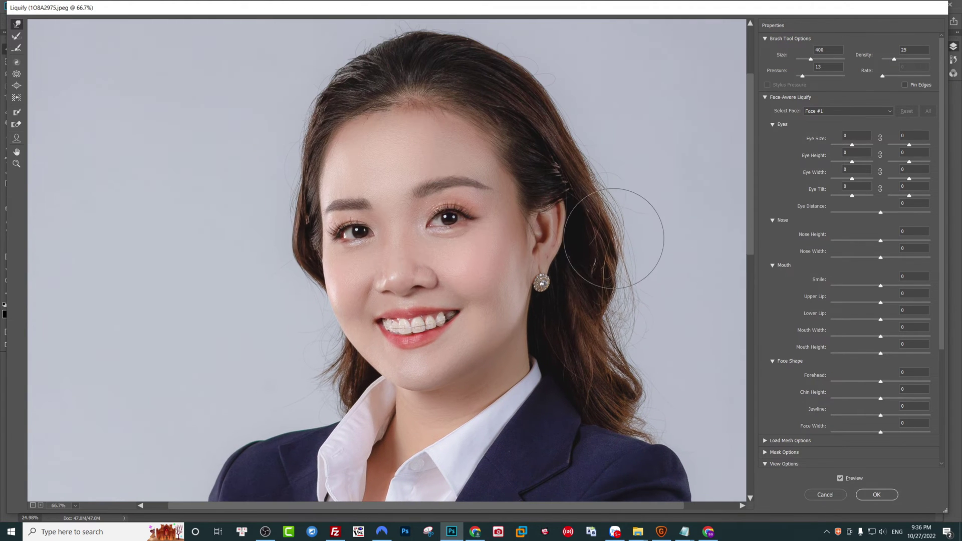
drag(583, 171, 590, 216)
drag(621, 369, 558, 279)
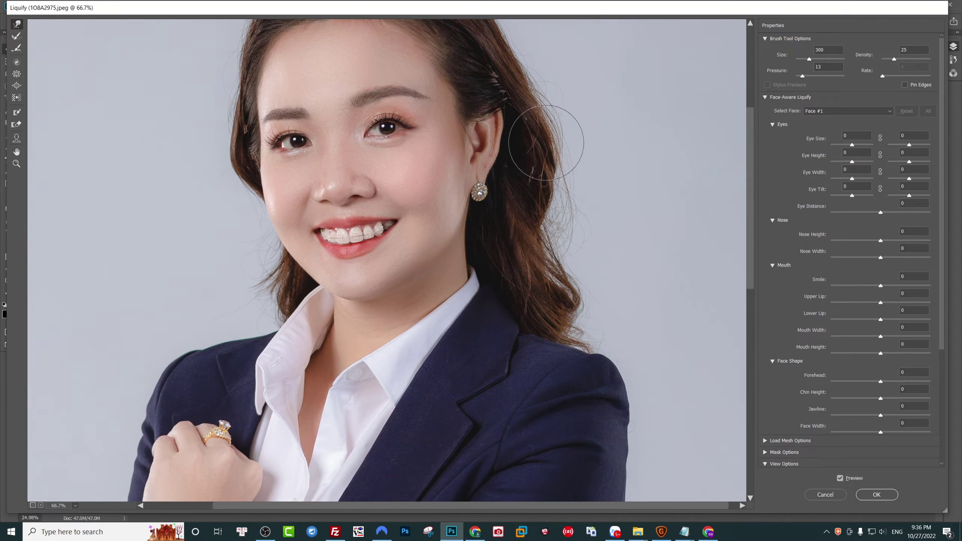
key(bracketleft)
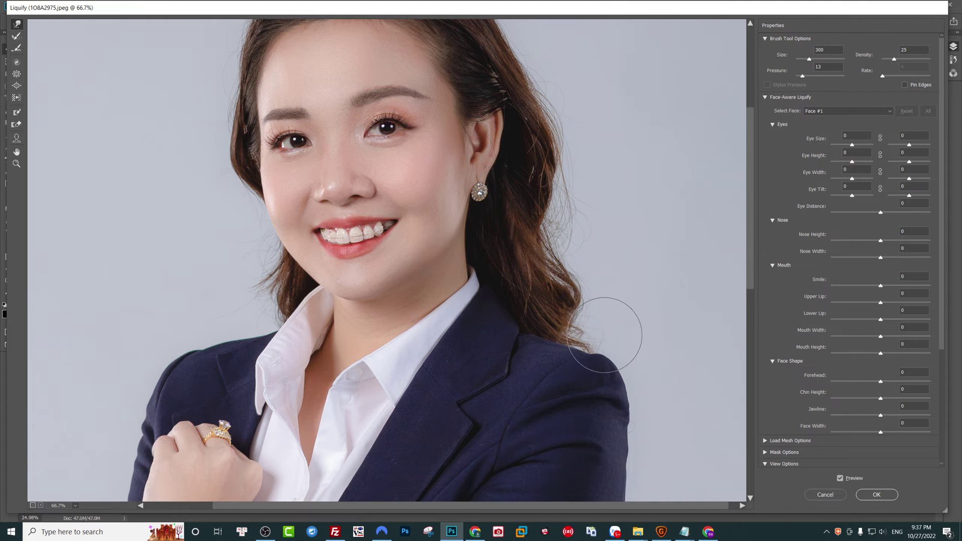
scroll(589, 279, down, 3)
- Zoom out to the whole jacket and push in the blazer's shoulder edge
scroll(588, 280, down, 3)
key(ctrl+minus)
key(bracketright)
key(bracketright)
key(bracketright)
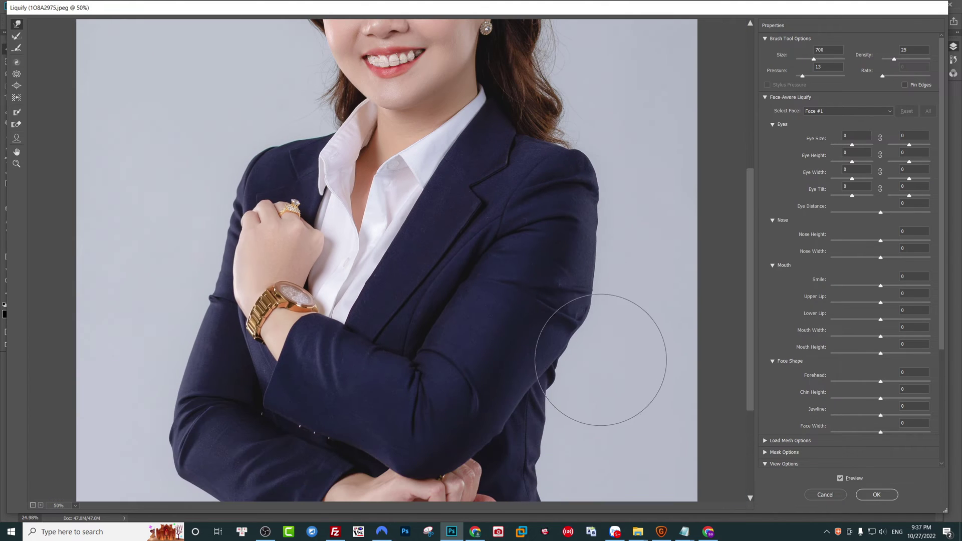
key(bracketleft)
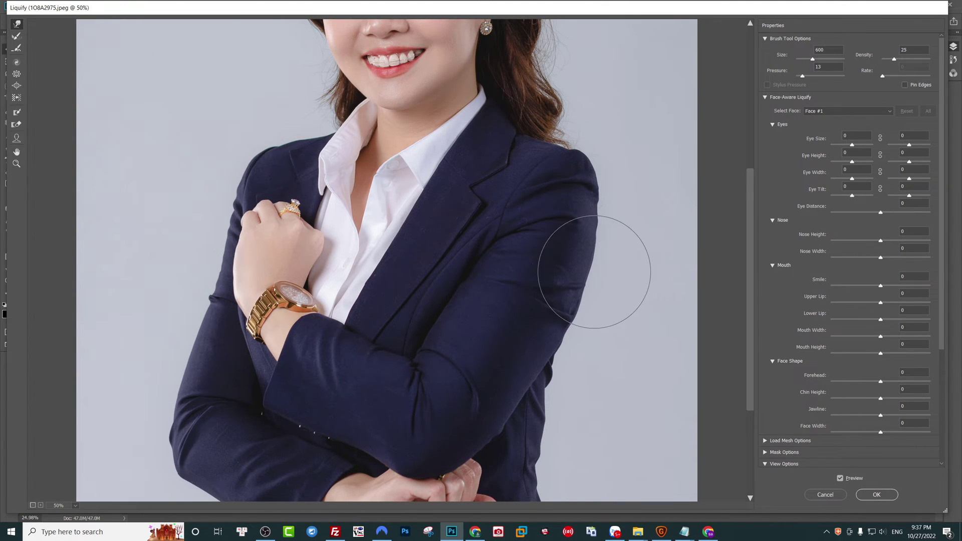
key(bracketleft)
key(bracketleft)
key(bracketleft)
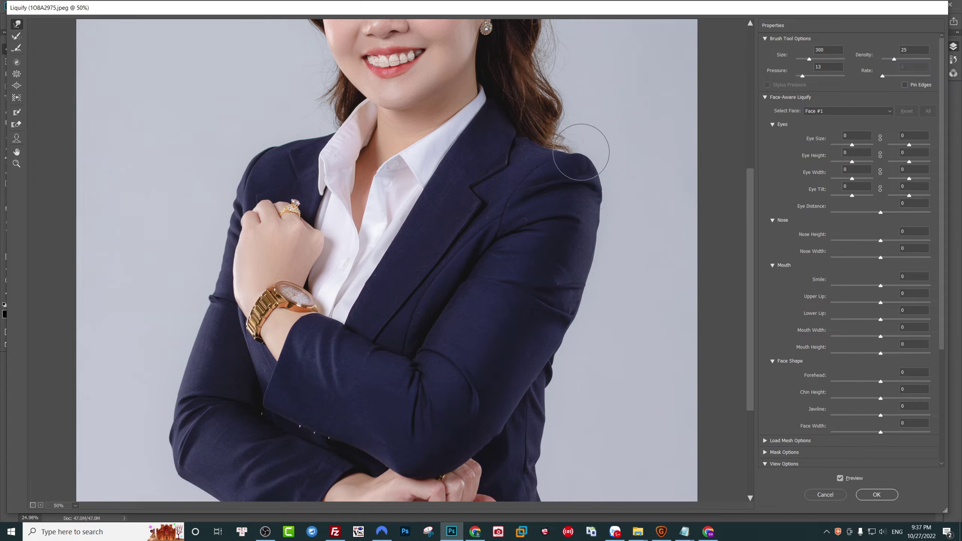
key(bracketleft)
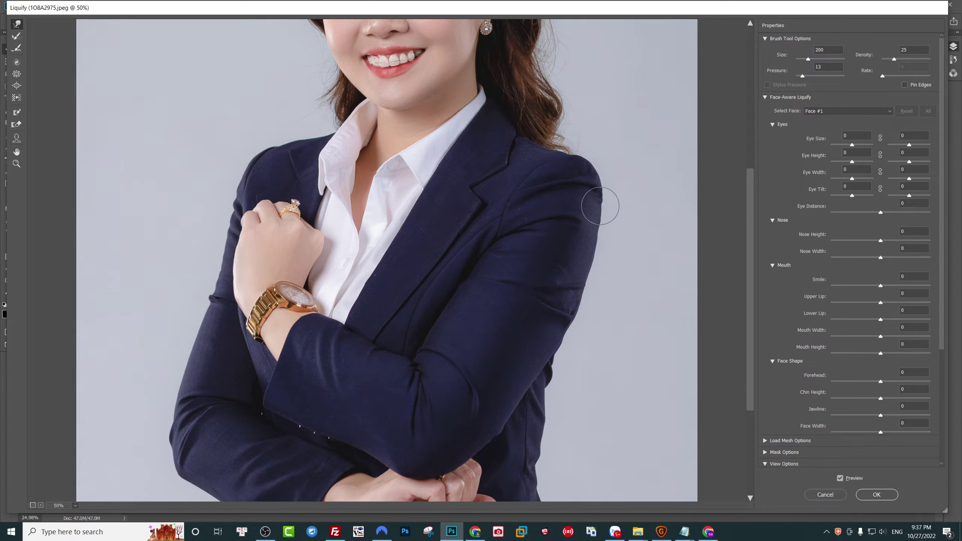
key(bracketright)
key(bracketright)
key(bracketright)
- Slim the blazer's lower edge near the hands, the waist and the outer sleeve
scroll(567, 304, down, 3)
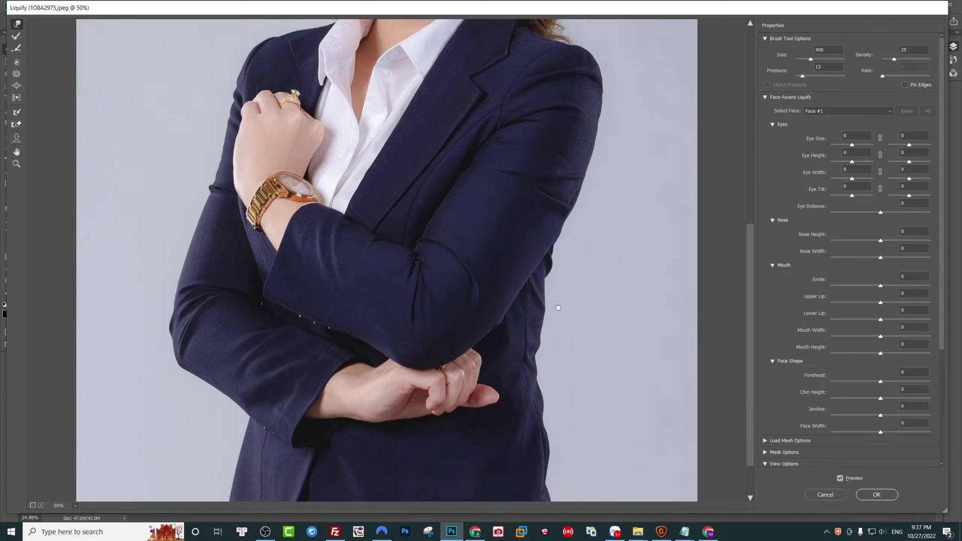
key(bracketleft)
key(bracketleft)
key(bracketleft)
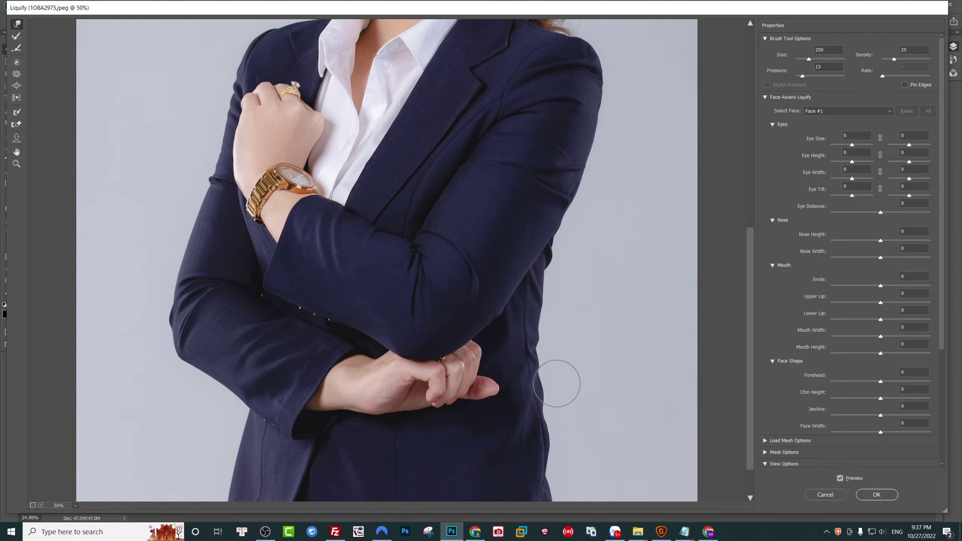
drag(559, 435, 558, 384)
key(bracketright)
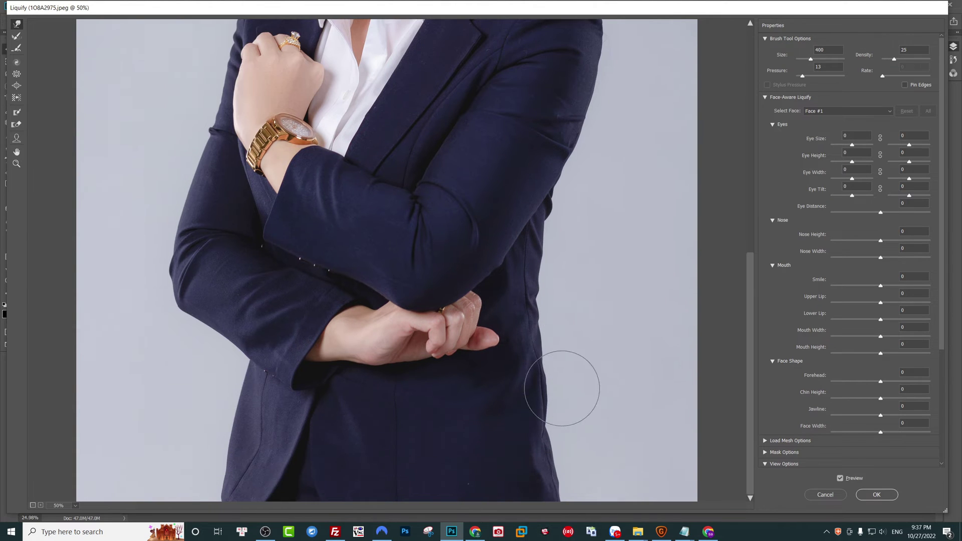
key(bracketleft)
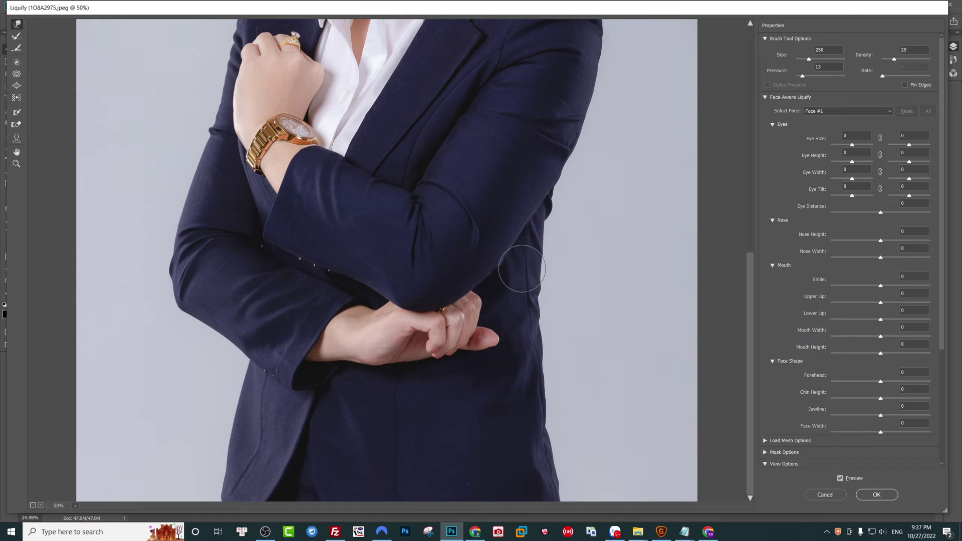
scroll(399, 264, up, 3)
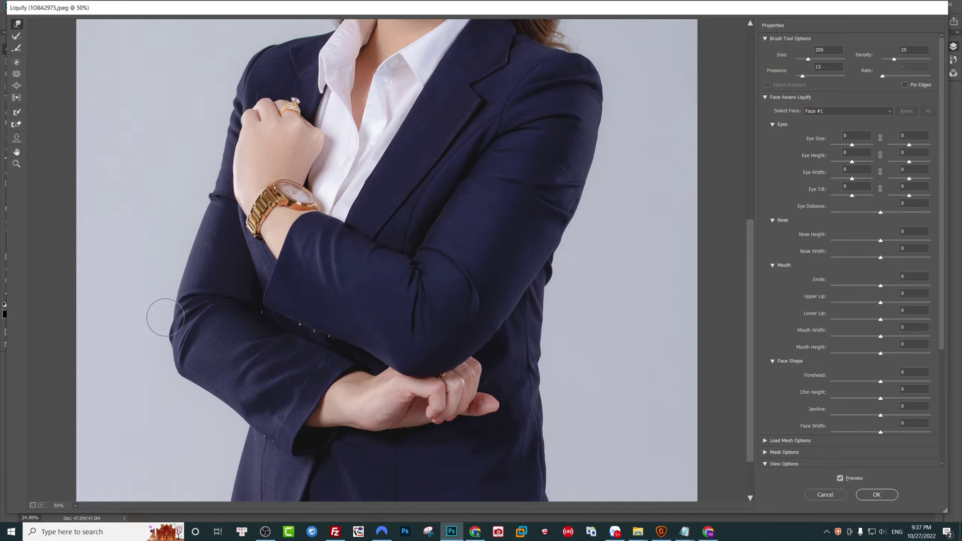
key(bracketright)
key(bracketright)
key(bracketright)
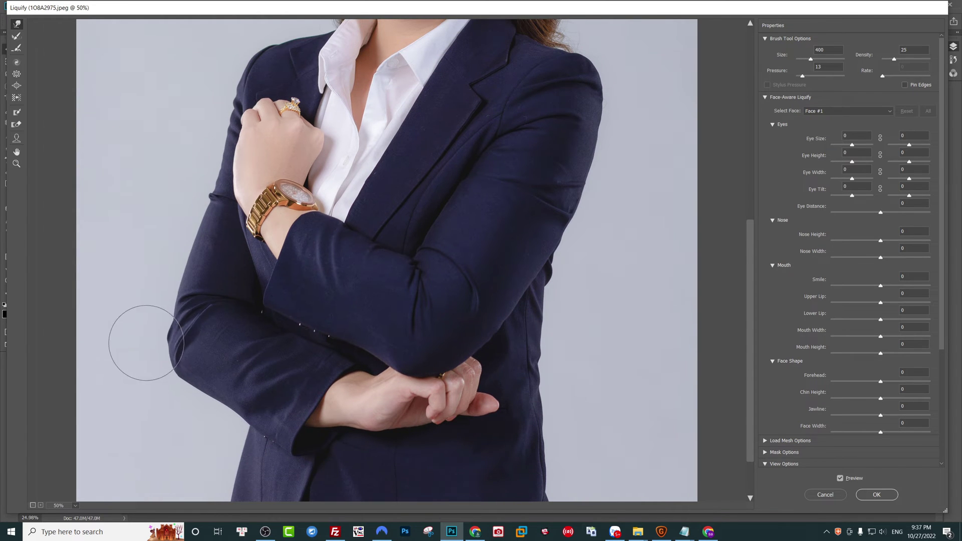
key(bracketright)
key(bracketright)
scroll(203, 265, up, 4)
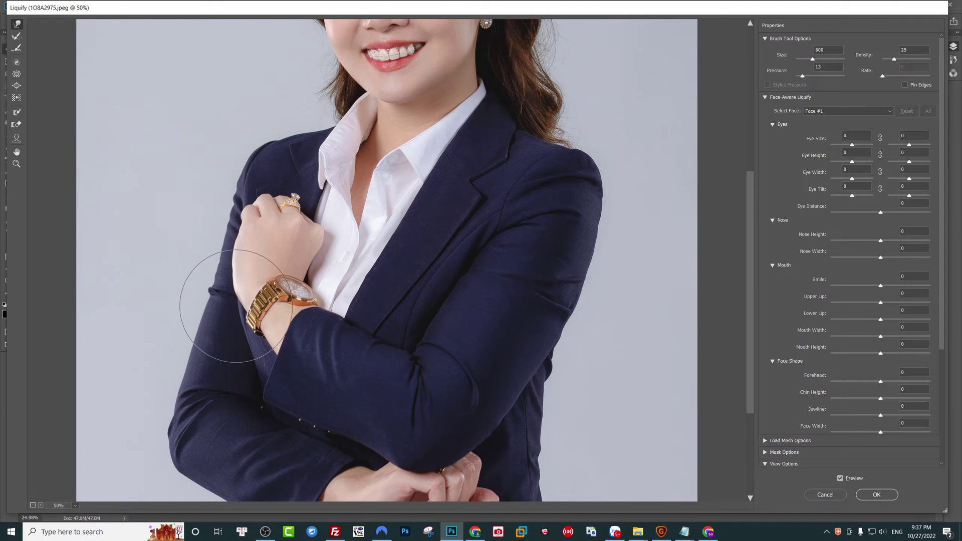
scroll(279, 346, down, 4)
scroll(316, 286, up, 3)
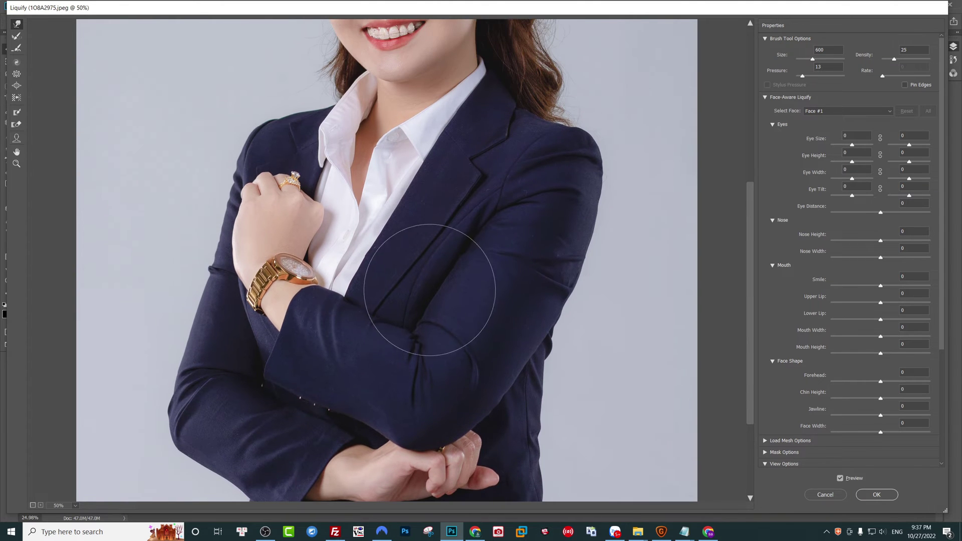
- Nudge the contours around her eyes with a small warp brush at close zoom
scroll(453, 195, up, 5)
key(bracketleft)
key(bracketleft)
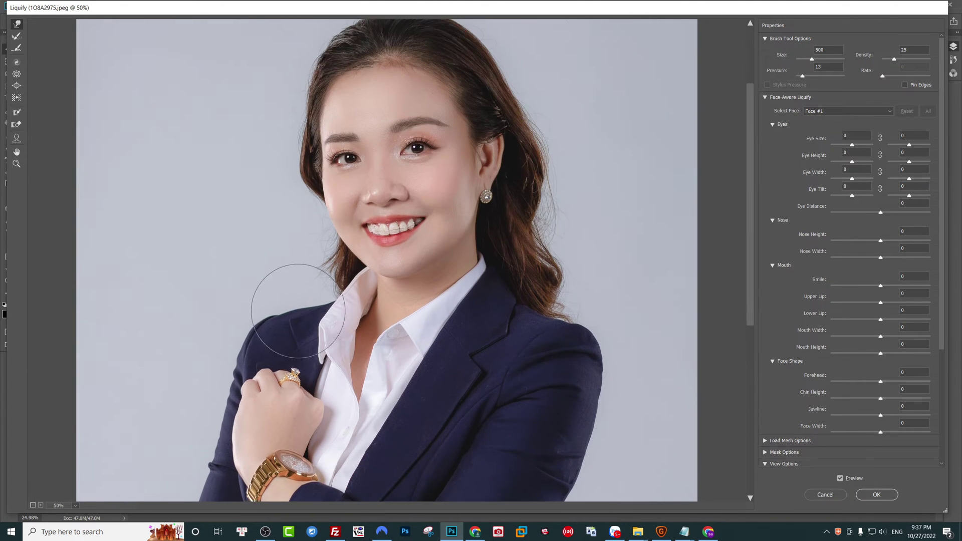
key(ctrl+plus)
key(ctrl+plus)
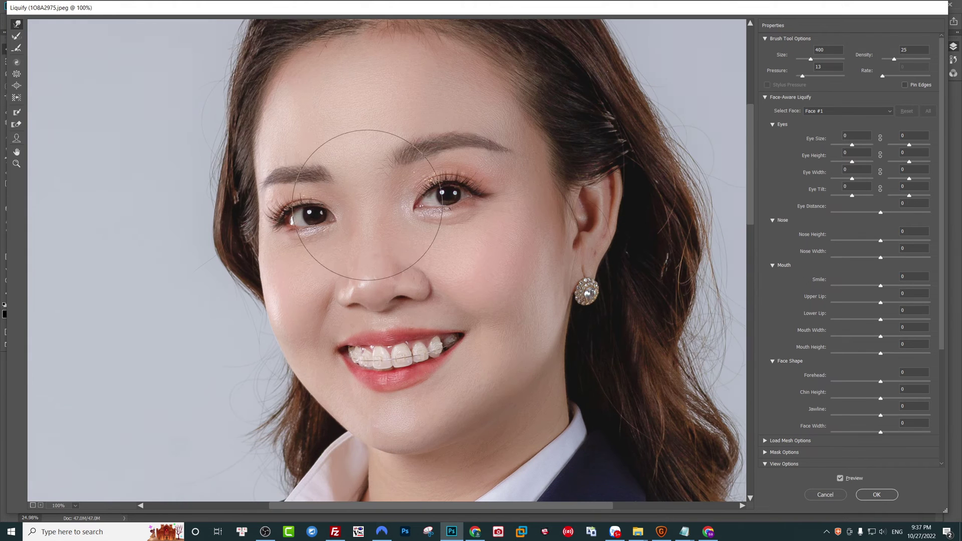
key(bracketleft)
key(bracketleft)
key(bracketleft)
key(ctrl+plus)
key(bracketleft)
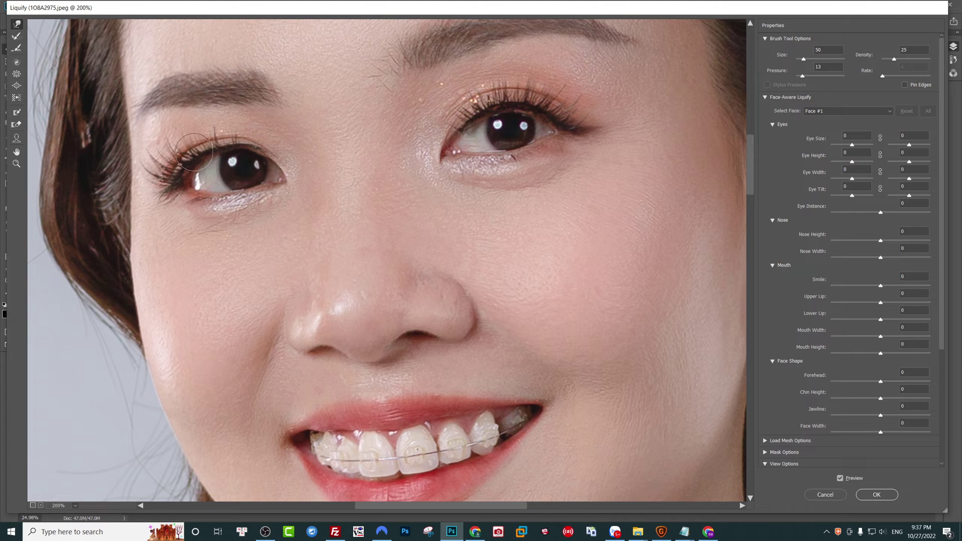
key(ctrl+minus)
key(bracketright)
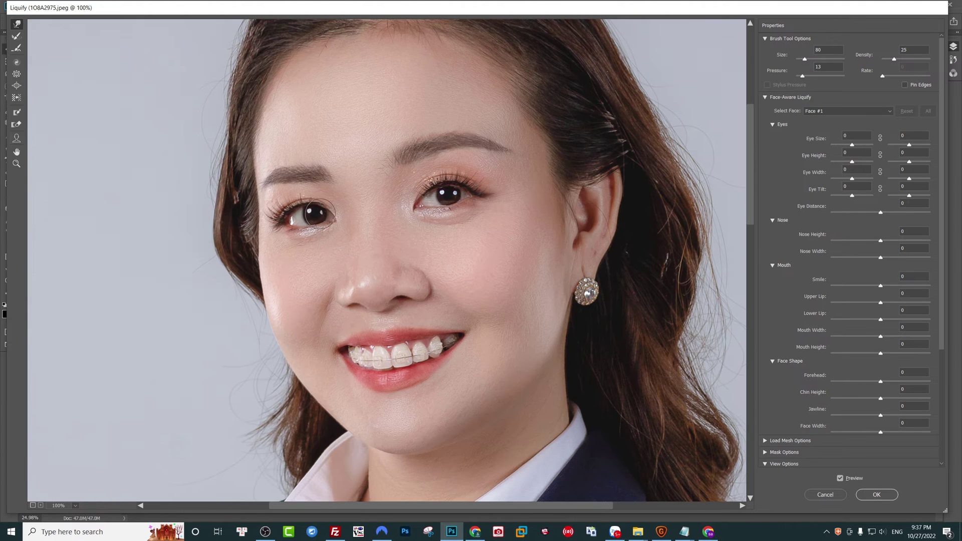
key(ctrl+plus)
key(bracketleft)
key(bracketleft)
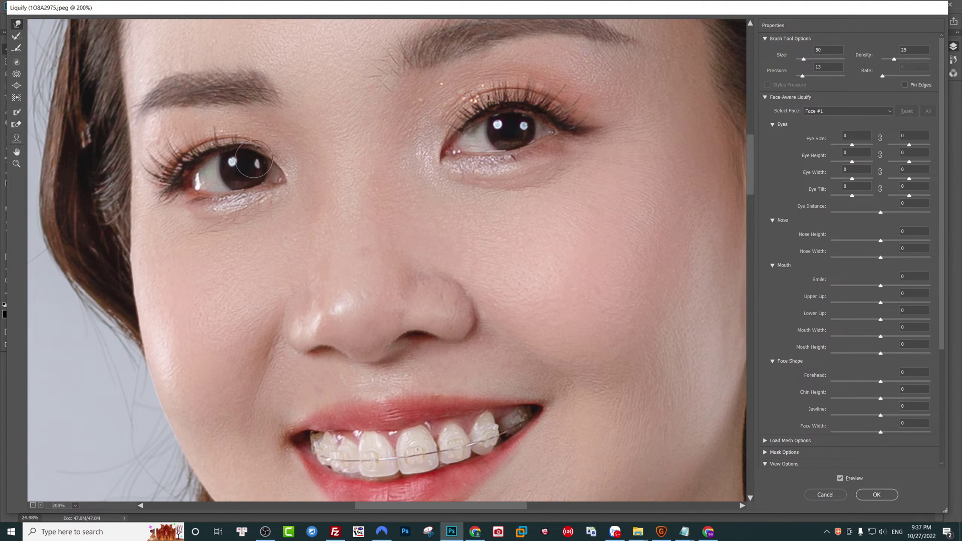
- Zoom out to the whole figure and set a size-500 brush for the lower jacket
key(ctrl+minus)
key(ctrl+minus)
key(bracketright)
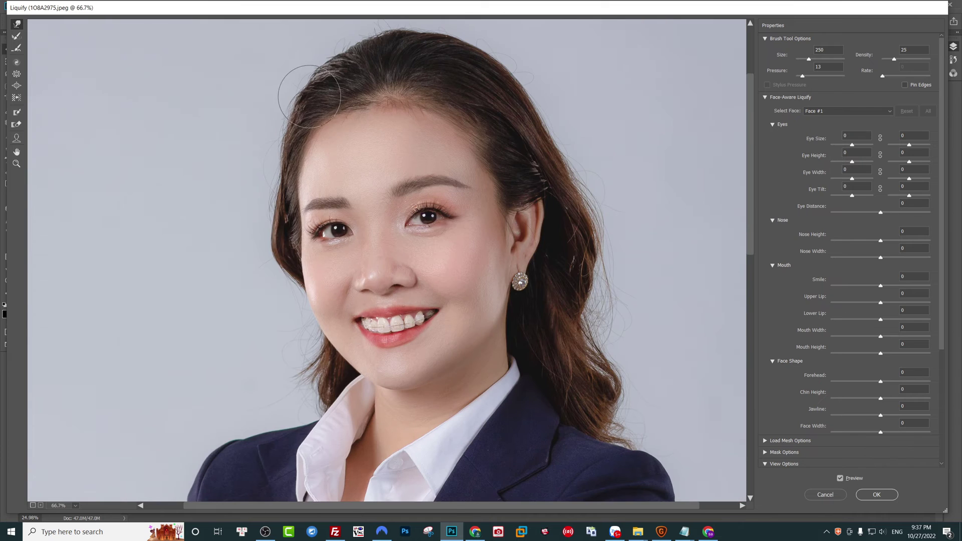
key(ctrl+minus)
drag(437, 362, 437, 166)
key(bracketright)
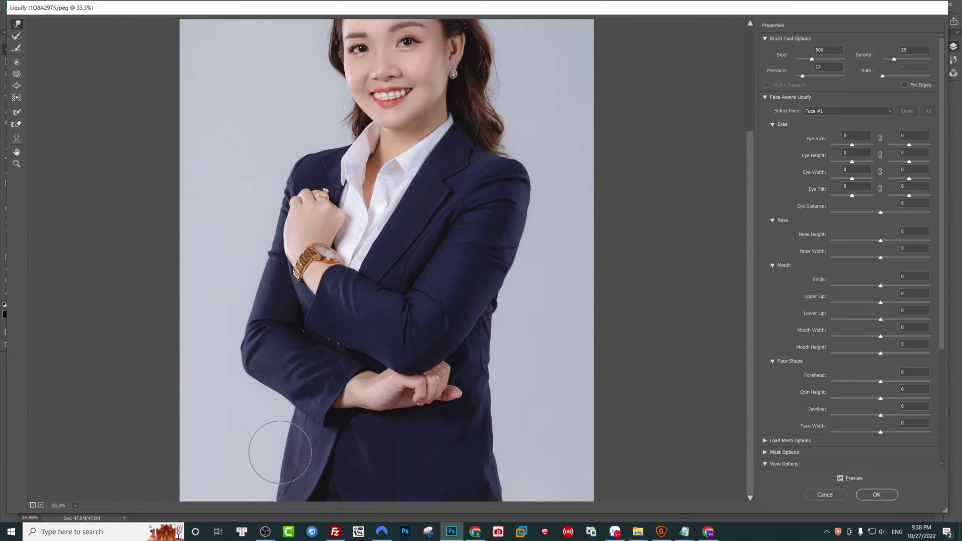
- Smooth the blazer's right edge by the waist with a smaller warp brush
key(bracketright)
key(bracketright)
key(ctrl+plus)
key(bracketleft)
key(bracketleft)
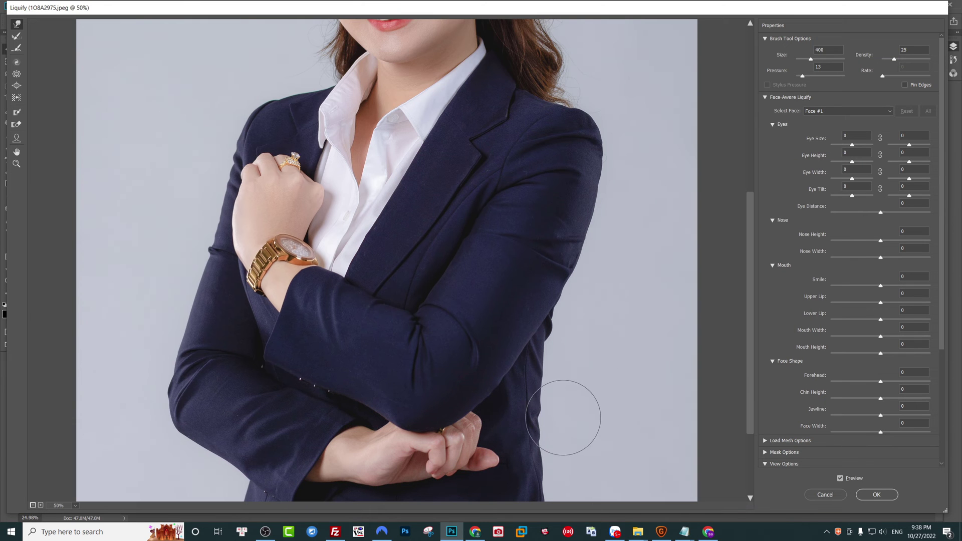
key(bracketleft)
key(bracketleft)
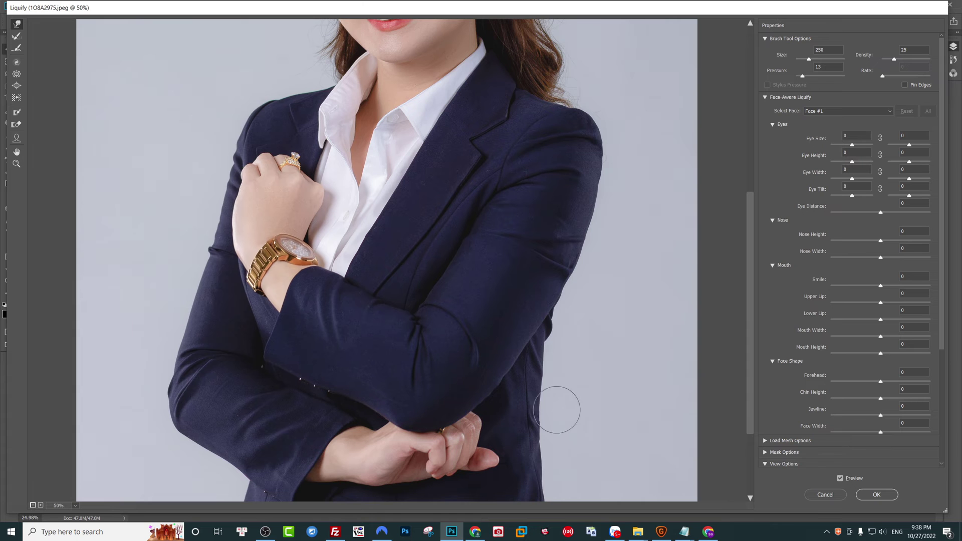
- Smooth the hairline with a 400 brush, then toggle Preview to compare with the original
mouse_move(588, 289)
mouse_down()
mouse_move(590, 382)
mouse_move(526, 174)
mouse_move(514, 380)
mouse_up()
key(bracketright)
key(bracketright)
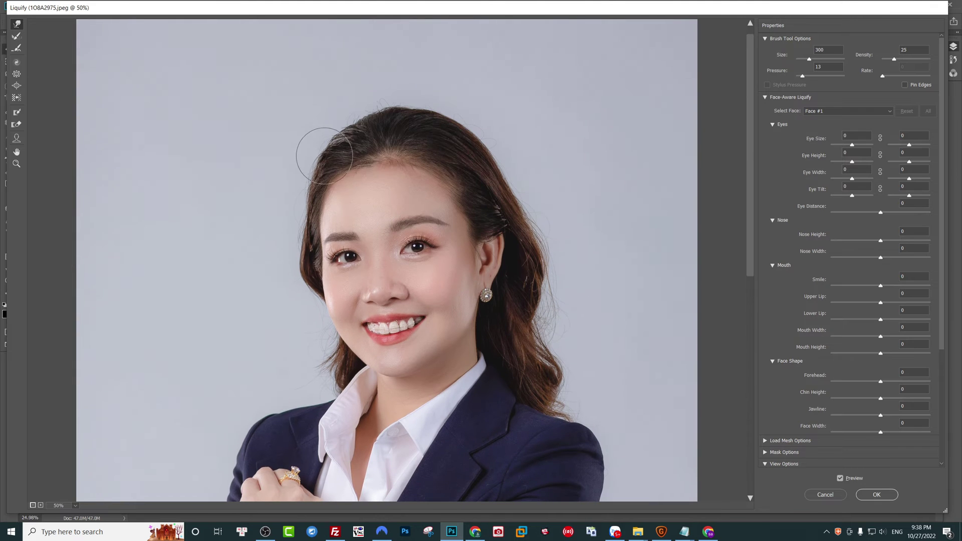
key(bracketright)
key(ctrl+minus)
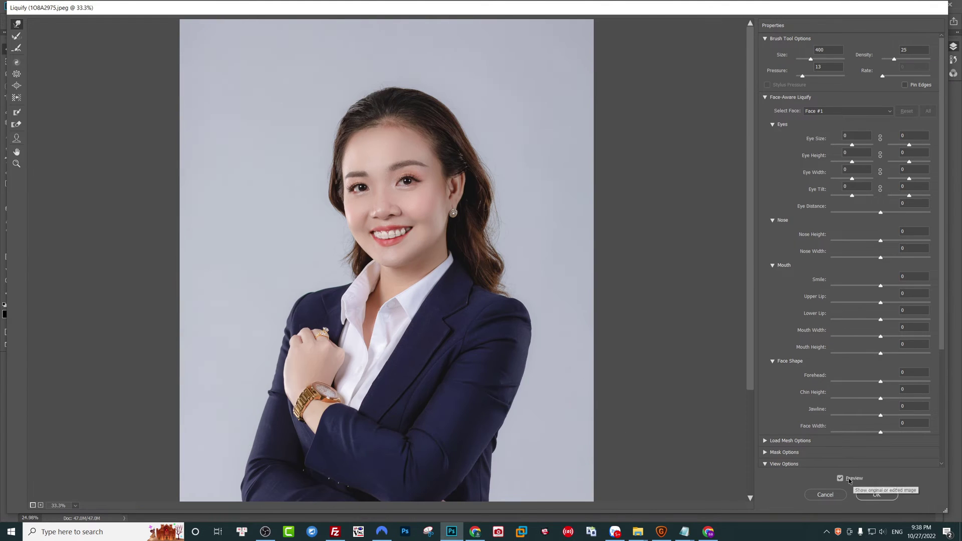
click(848, 481)
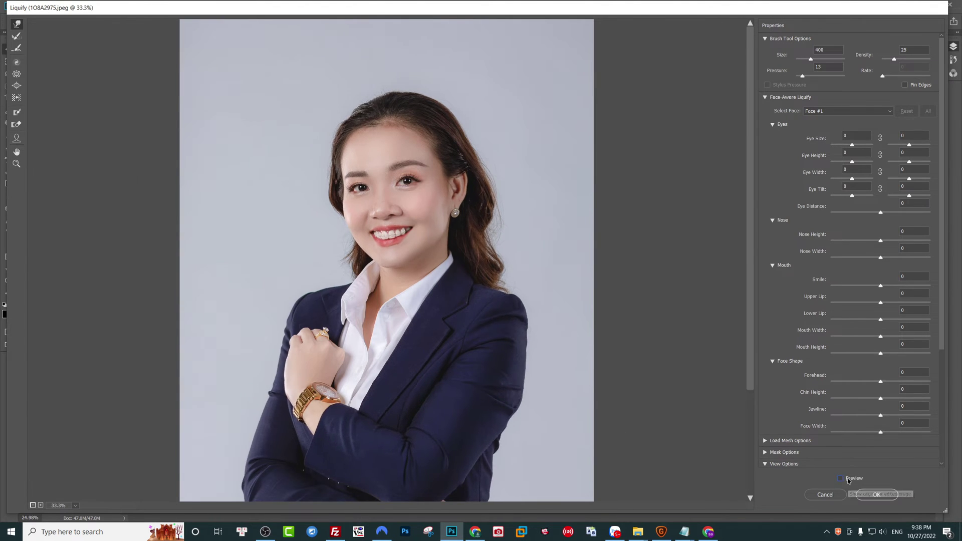
- Apply the Liquify reshaping to the portrait and inspect the result
key(Return)
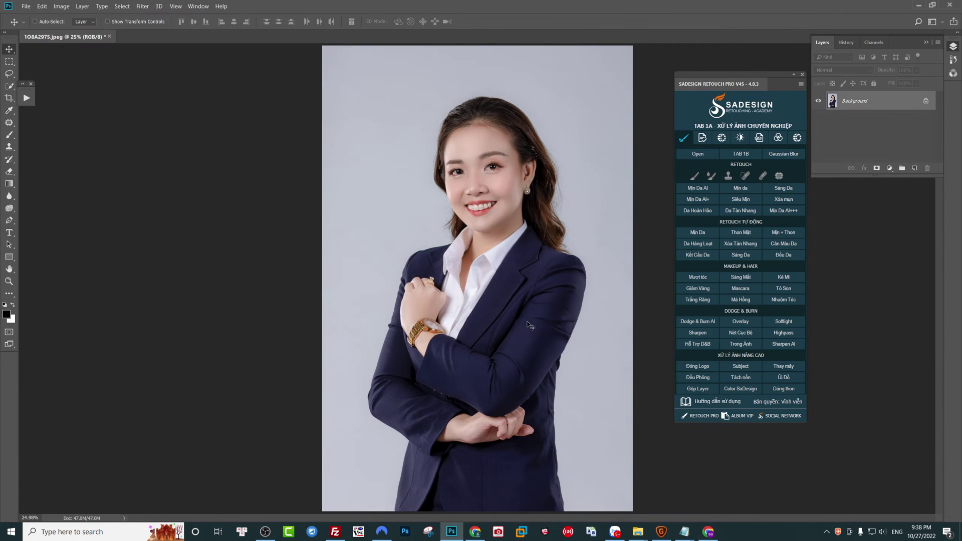
scroll(531, 280, up, 2)
scroll(531, 279, up, 1)
scroll(529, 282, up, 1)
scroll(529, 283, down, 1)
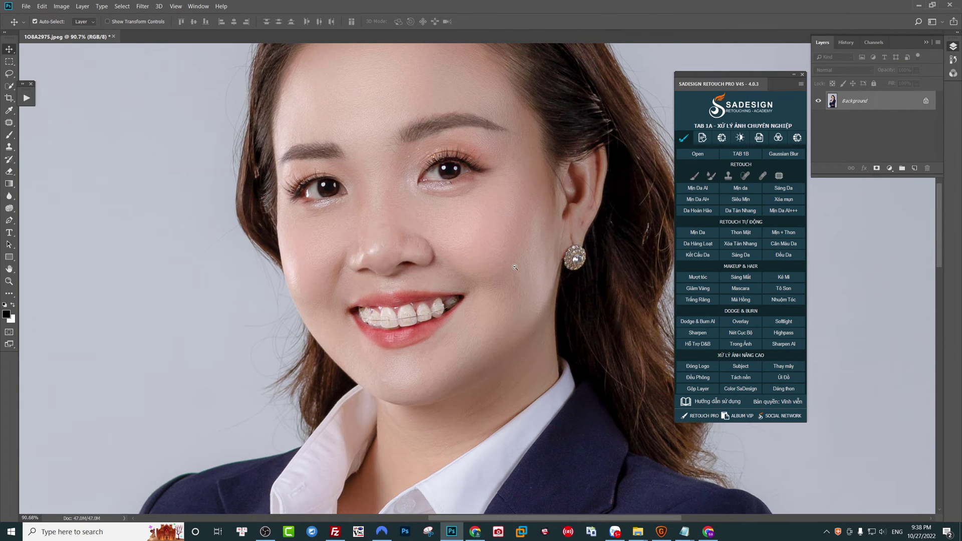
scroll(526, 283, down, 2)
scroll(503, 290, down, 1)
scroll(556, 211, up, 4)
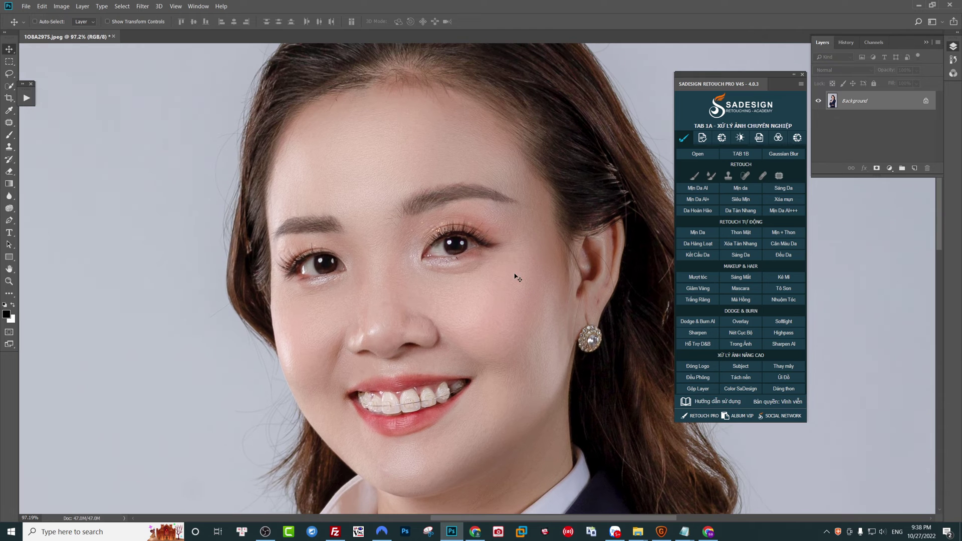
- Retouch the skin and lash area around the eye with the Clone Stamp
key(s)
scroll(432, 231, up, 3)
scroll(451, 255, up, 2)
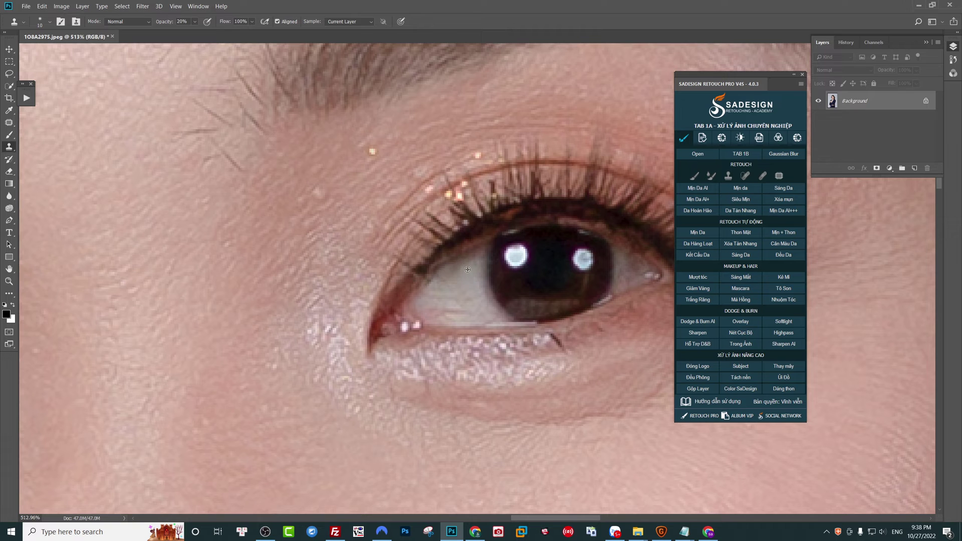
scroll(457, 251, up, 2)
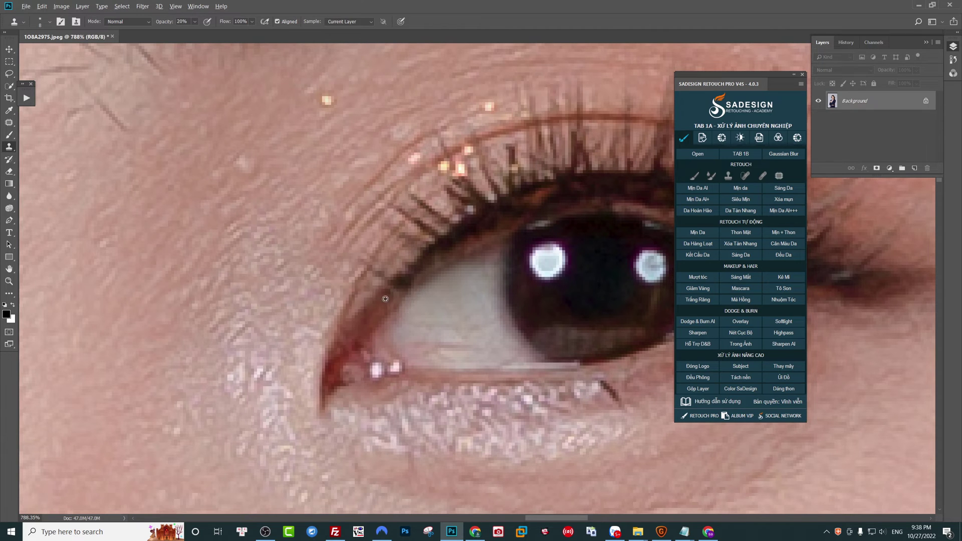
scroll(410, 280, down, 5)
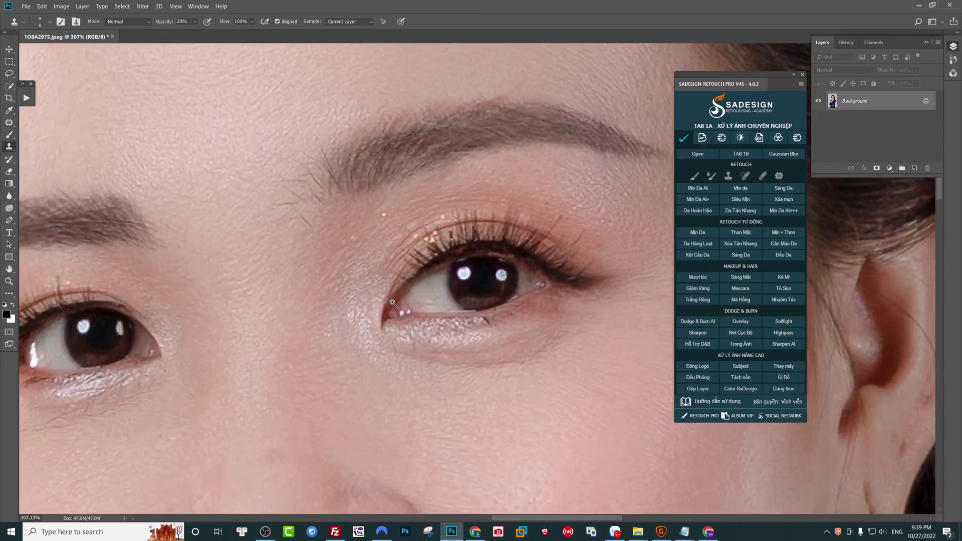
scroll(451, 266, up, 3)
scroll(459, 264, up, 1)
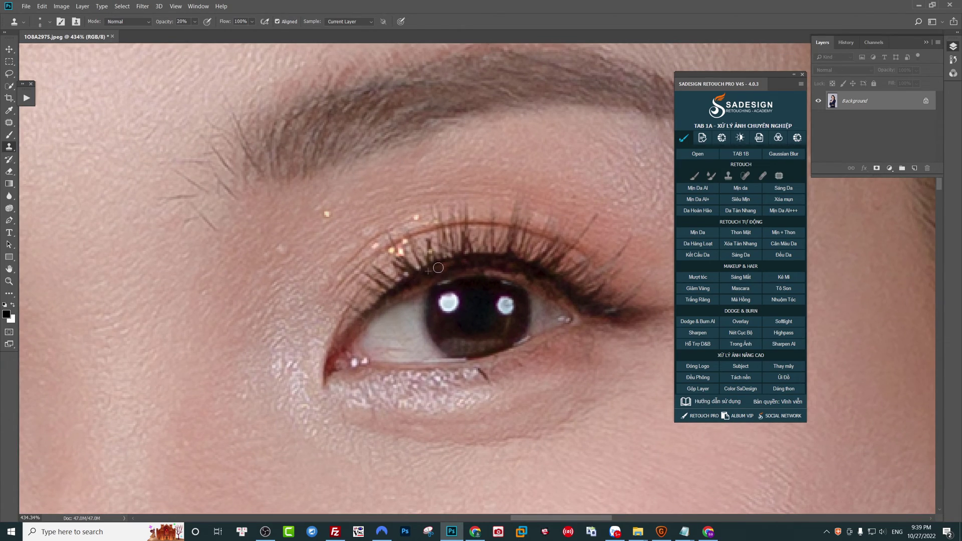
scroll(438, 268, down, 5)
scroll(381, 261, up, 4)
- Spot-heal remaining blemishes with a size-50 brush, then view at 100% and zoom out
key(j)
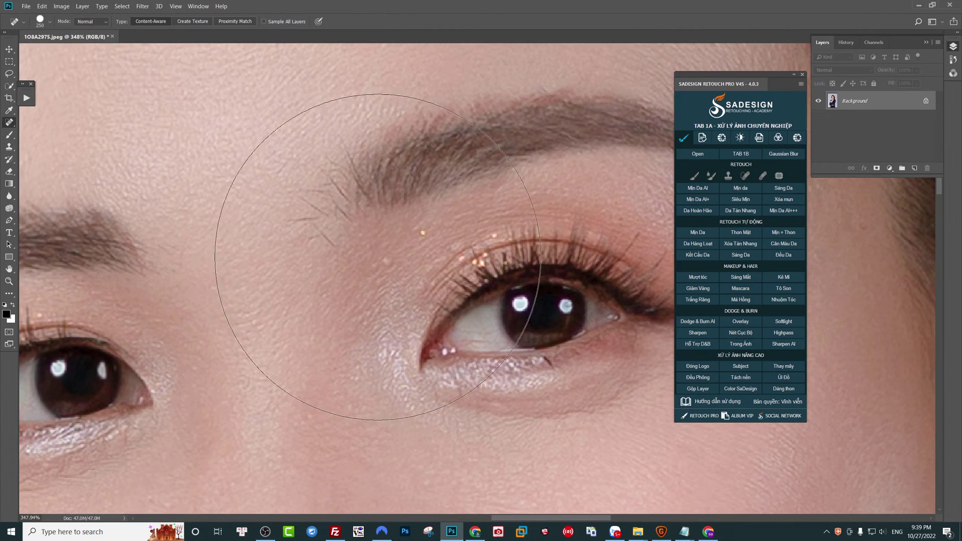
key(bracketleft)
key(bracketleft)
key(bracketleft)
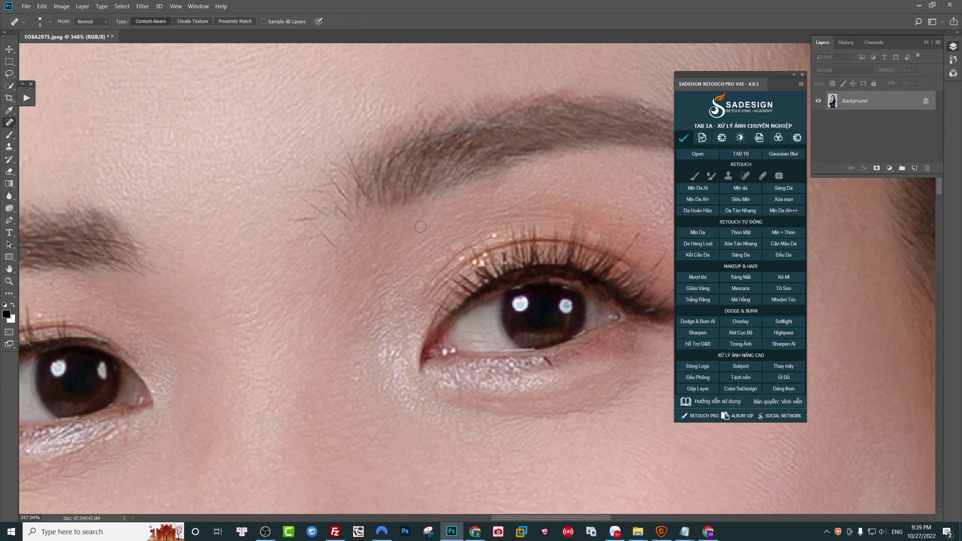
key(ctrl+1)
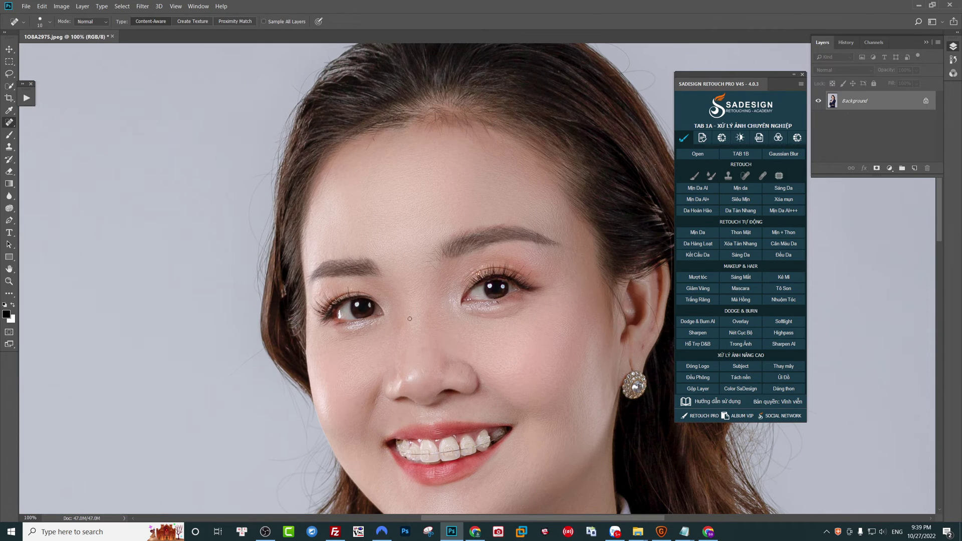
key(v)
scroll(439, 314, down, 1)
scroll(461, 308, down, 1)
scroll(504, 319, down, 1)
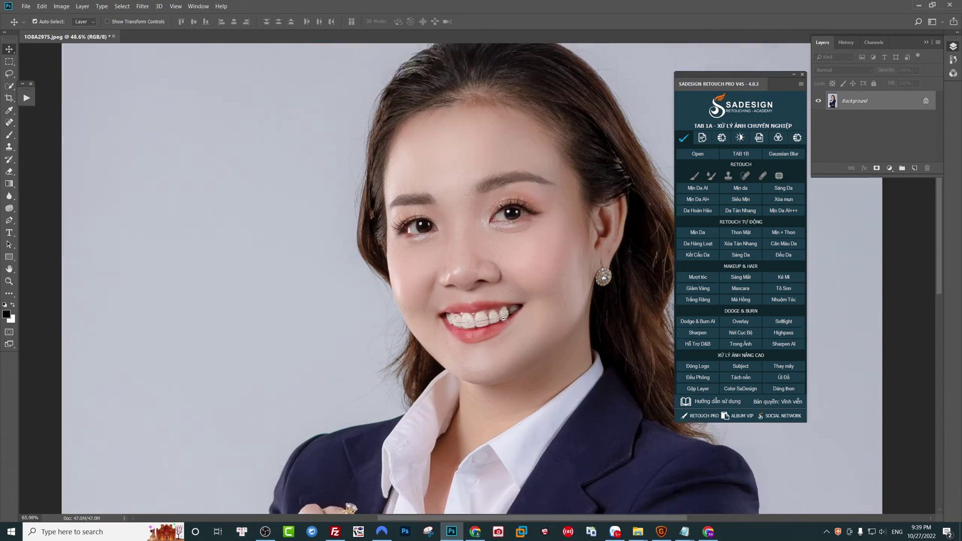
scroll(504, 319, up, 3)
- Quick-mask the upper teeth and whiten them with Color Balance -2/0/+5
key(q)
key(b)
mouse_move(518, 312)
mouse_down()
mouse_move(445, 323)
mouse_move(474, 331)
mouse_up()
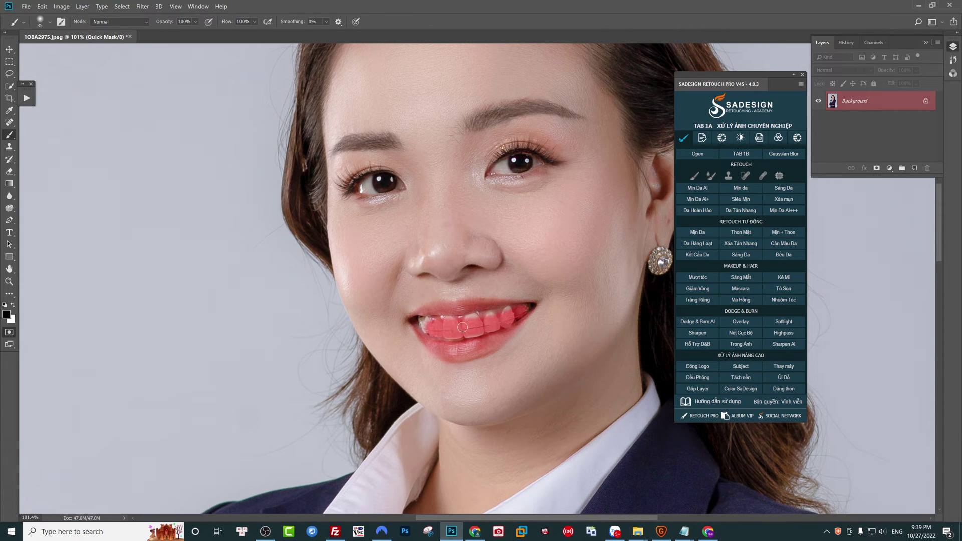
key(q)
key(ctrl+b)
drag(449, 433, 451, 456)
key(Return)
key(ctrl+d)
key(b)
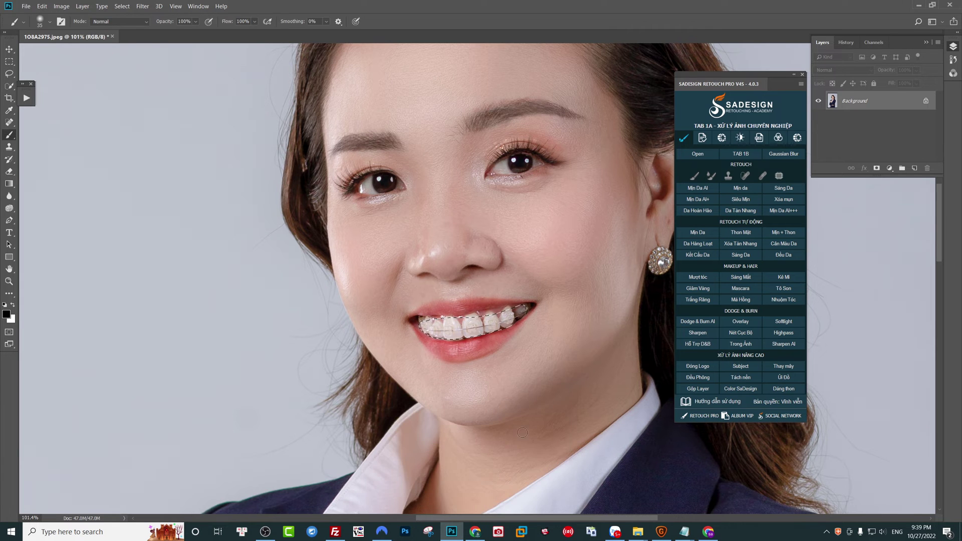
- Fit the portrait on screen and save it as JPEG '1O8A2975 ok.jpg' at quality 12
key(ctrl+minus)
key(ctrl+0)
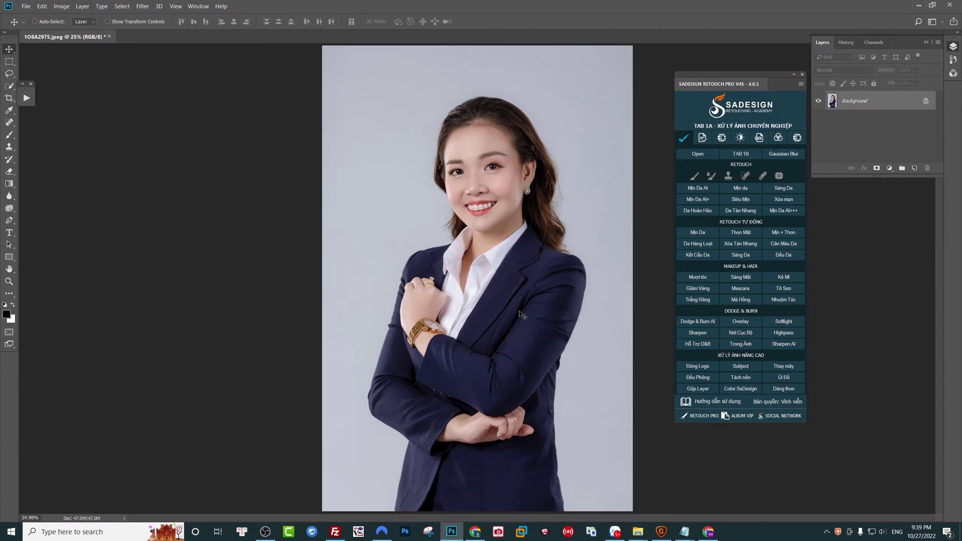
key(ctrl+shift+s)
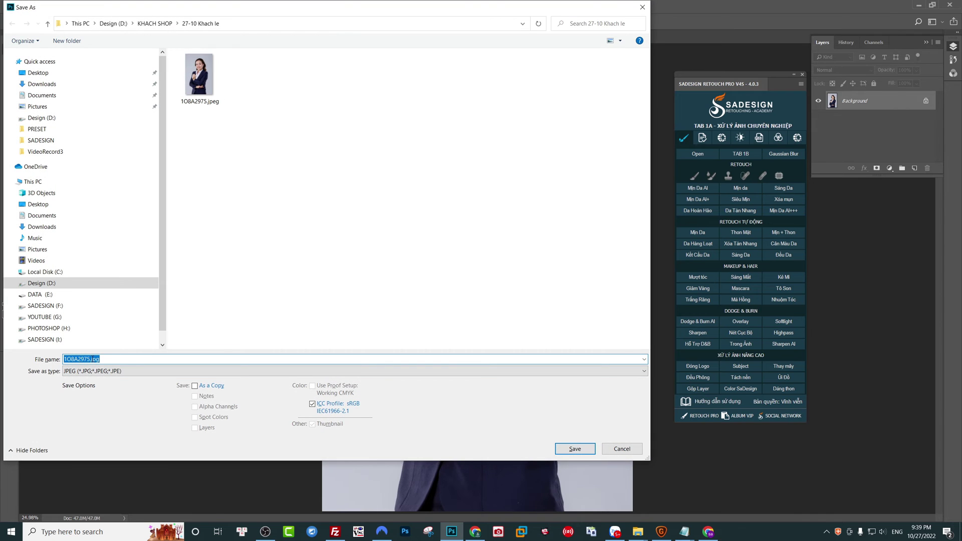
click(87, 359)
key(Return)
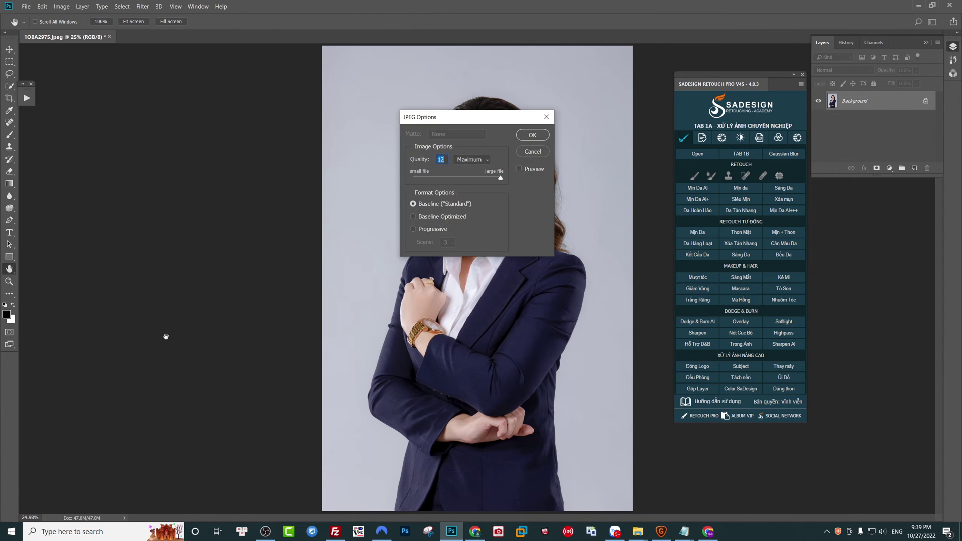
key(Return)
click(686, 381)
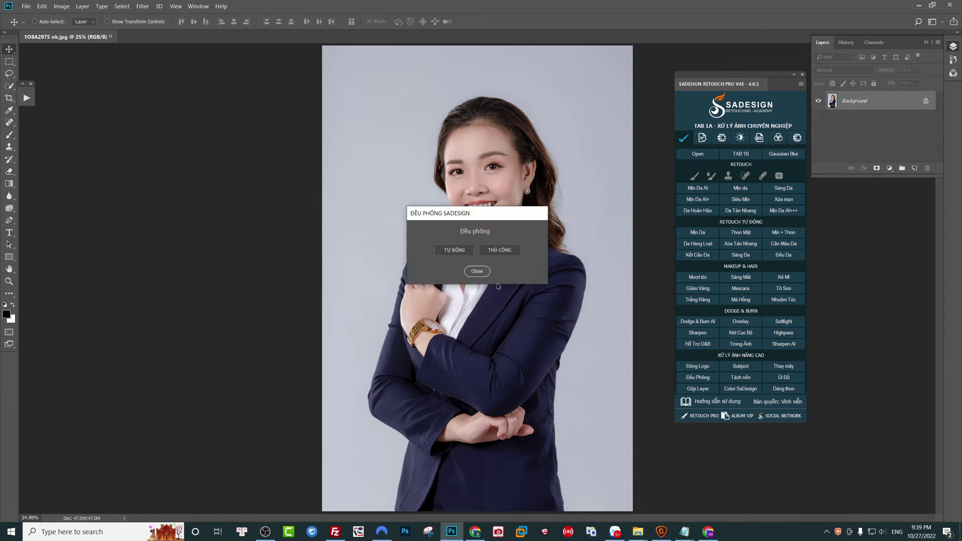
click(454, 249)
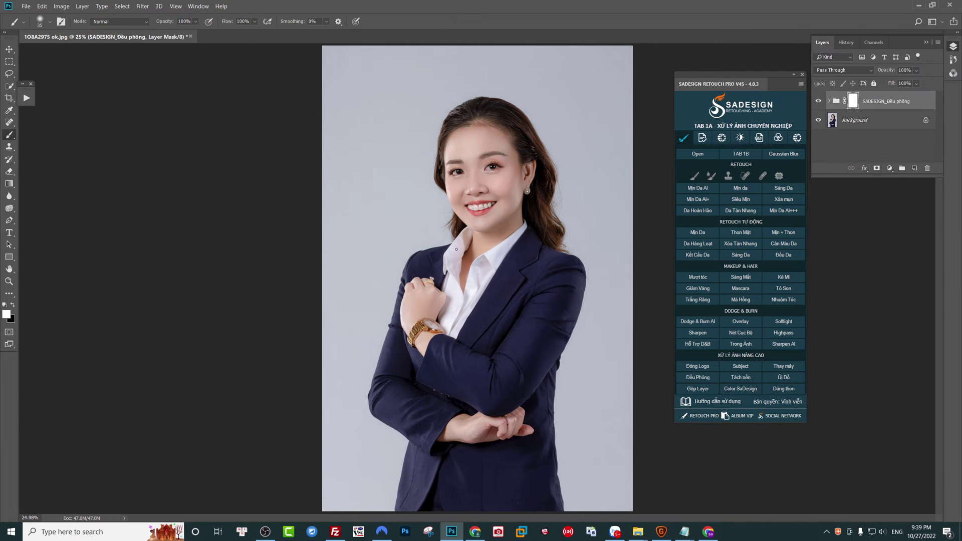
scroll(525, 199, up, 3)
key(bracketright)
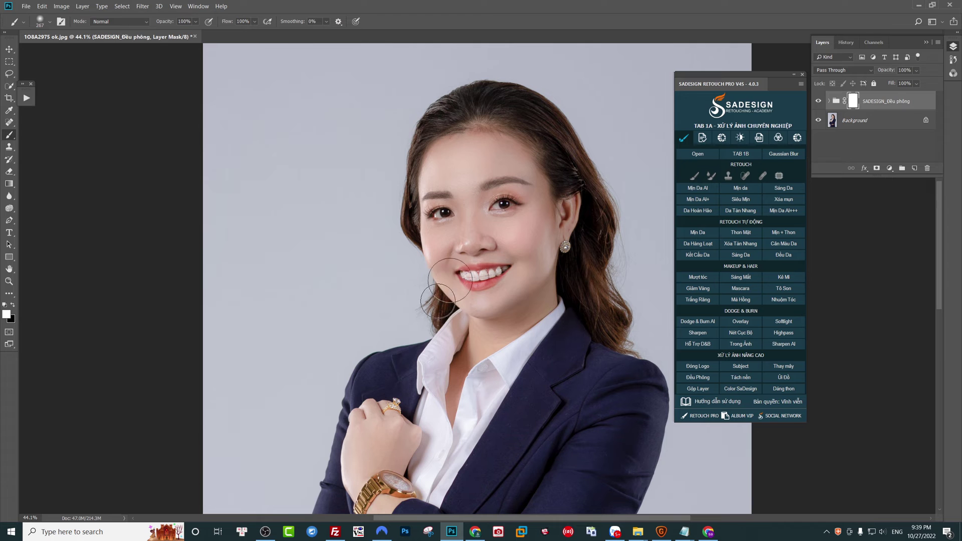
scroll(440, 274, up, 2)
key(x)
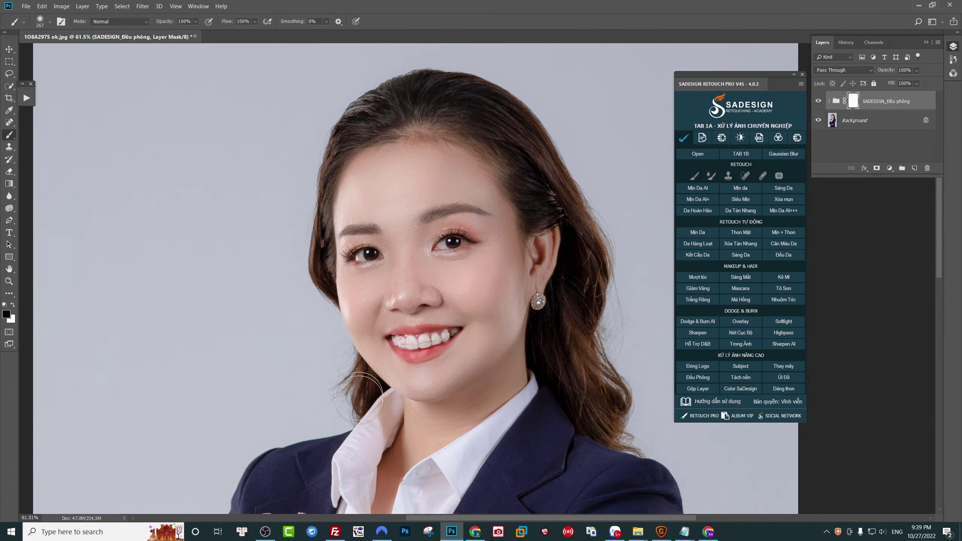
drag(333, 261, 607, 379)
scroll(608, 379, down, 2)
scroll(601, 294, down, 2)
key(v)
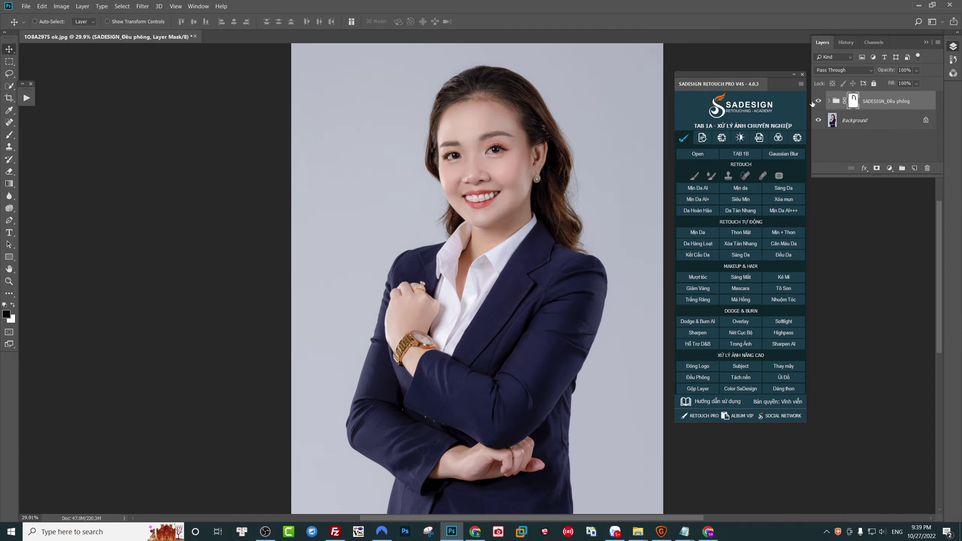
click(819, 101)
key(Delete)
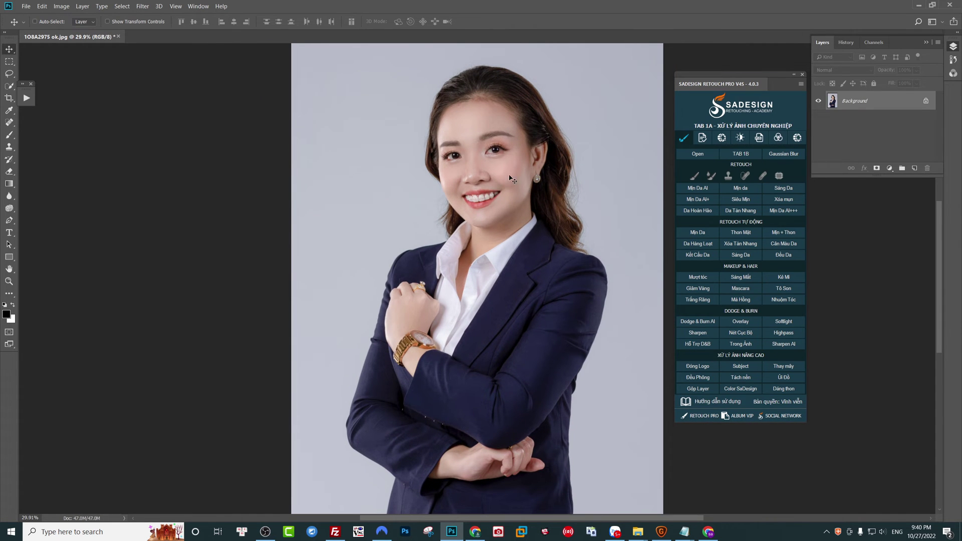
scroll(510, 178, up, 3)
scroll(500, 279, up, 2)
key(ctrl+0)
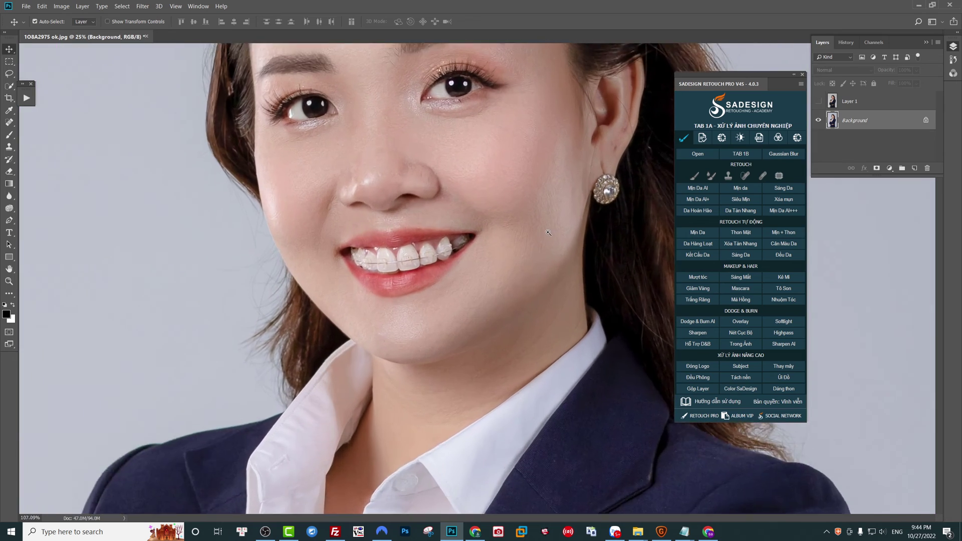
- Lasso the first stretches of braces wire on the left front teeth and Content-Aware fill them
scroll(494, 318, up, 2)
scroll(409, 369, up, 3)
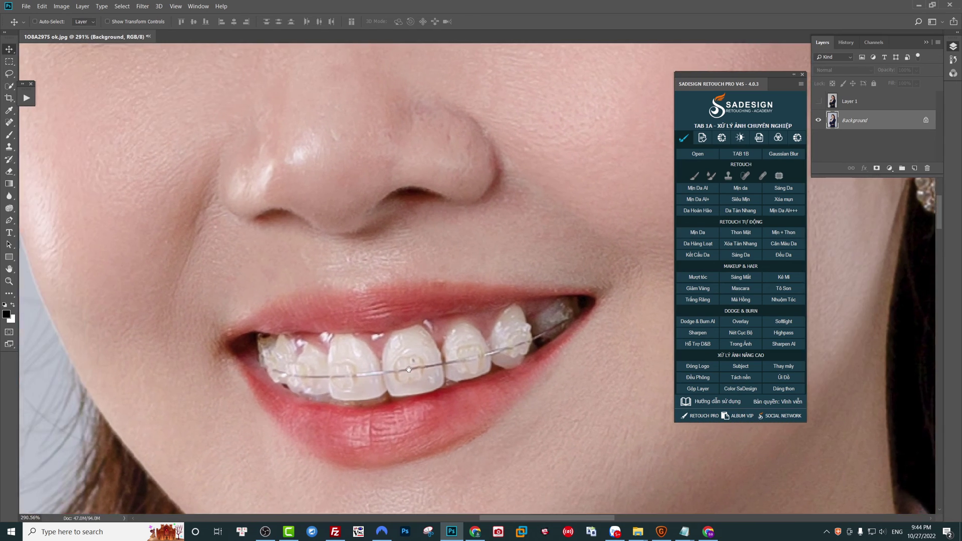
scroll(408, 369, up, 3)
key(l)
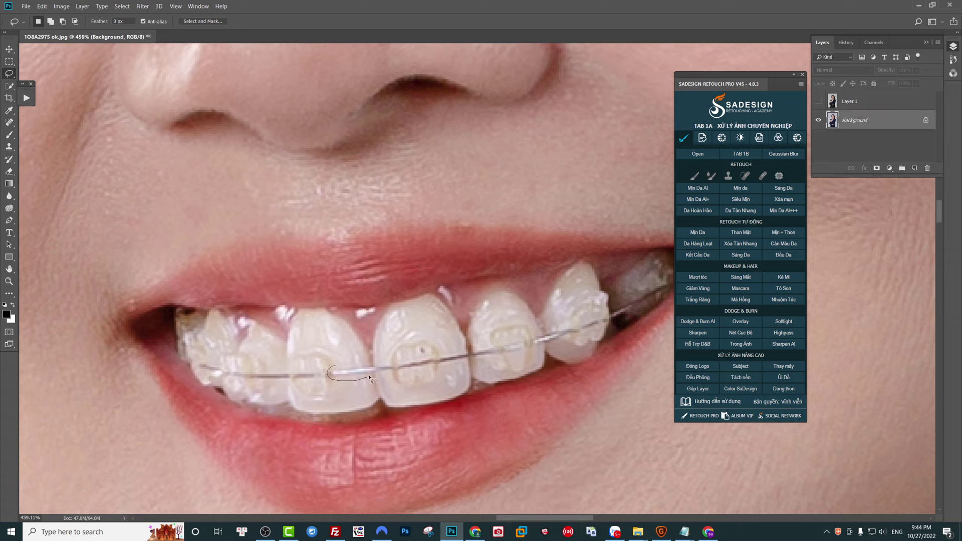
key(alt+e)
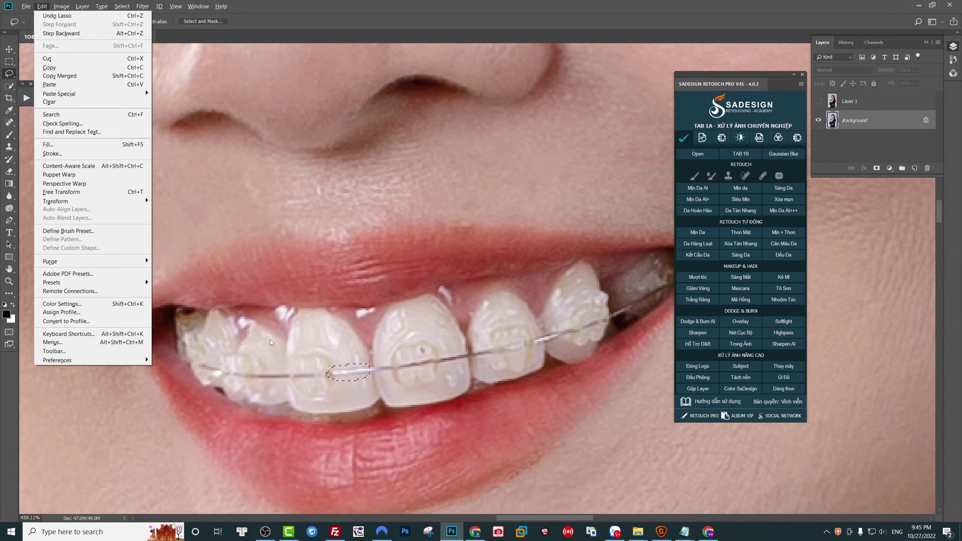
click(90, 145)
click(535, 143)
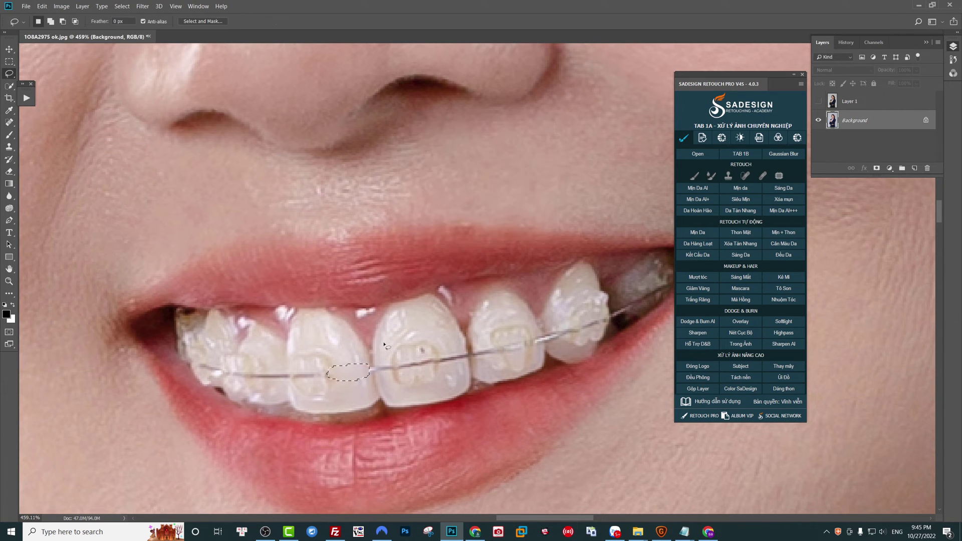
scroll(330, 382, up, 2)
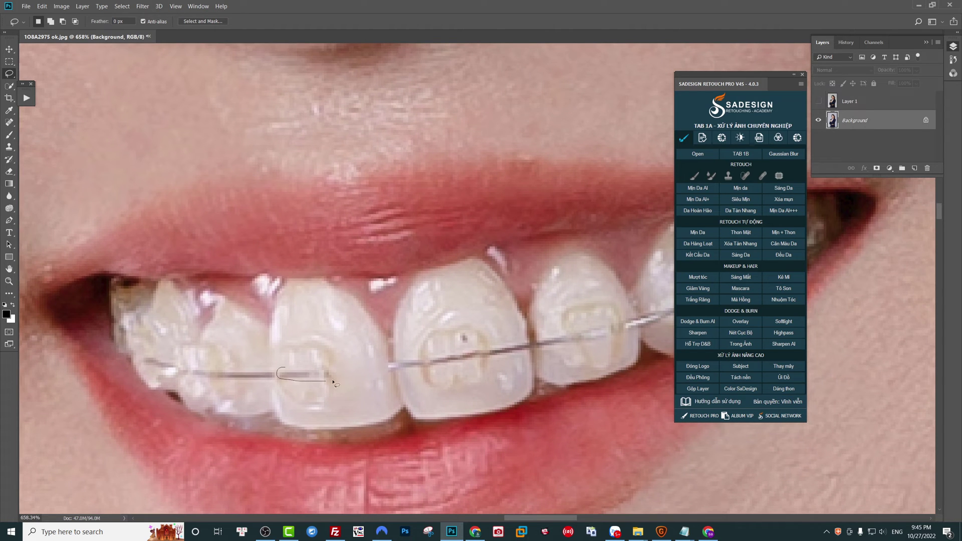
key(alt+e)
key(l)
key(Return)
key(ctrl+d)
key(alt+e)
key(l)
key(Return)
key(ctrl+d)
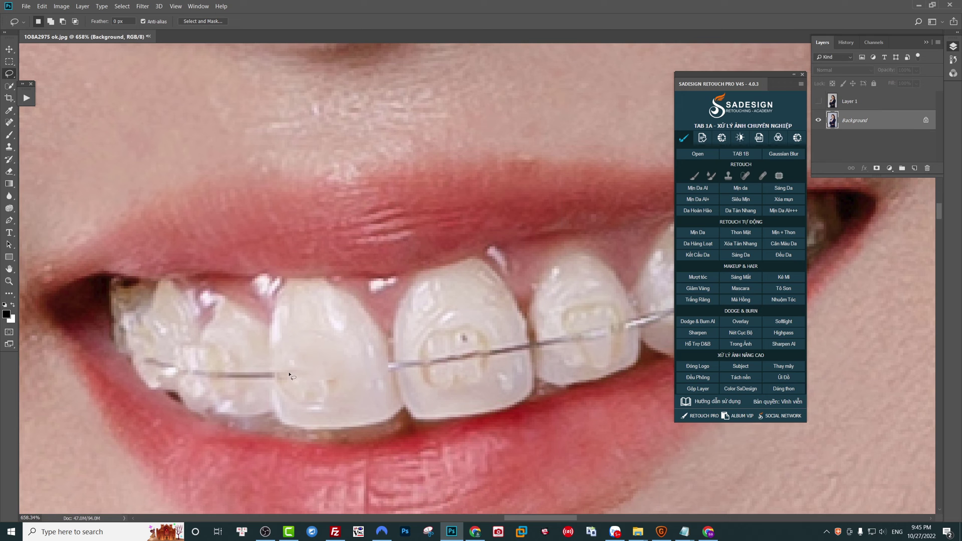
key(alt+e)
key(l)
key(Return)
key(ctrl+d)
- Content-Aware fill the next stretches of wire along the left front teeth, deselecting after each
mouse_move(325, 410)
mouse_down()
mouse_move(318, 373)
mouse_move(275, 374)
mouse_up()
key(alt+e)
key(l)
key(Return)
key(ctrl+d)
key(alt+e)
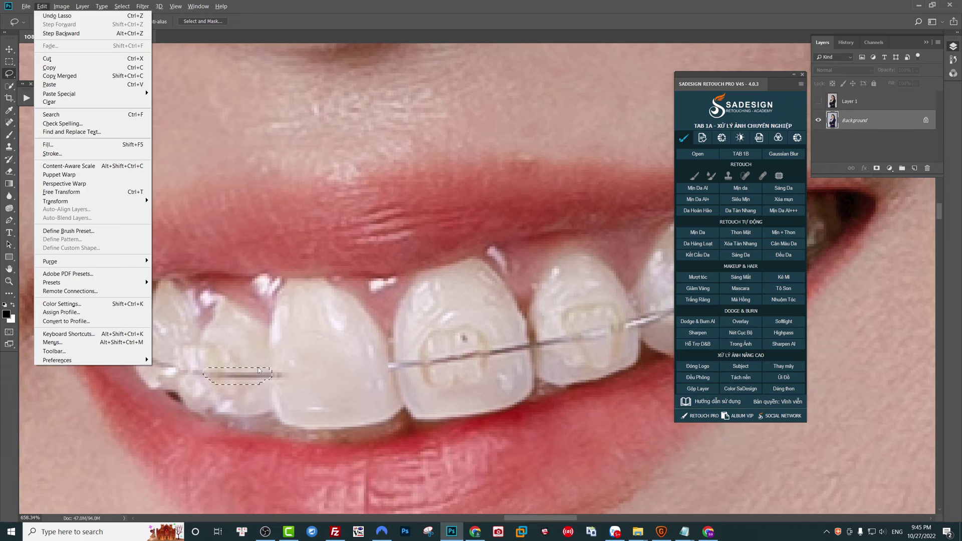
key(l)
key(Return)
key(ctrl+d)
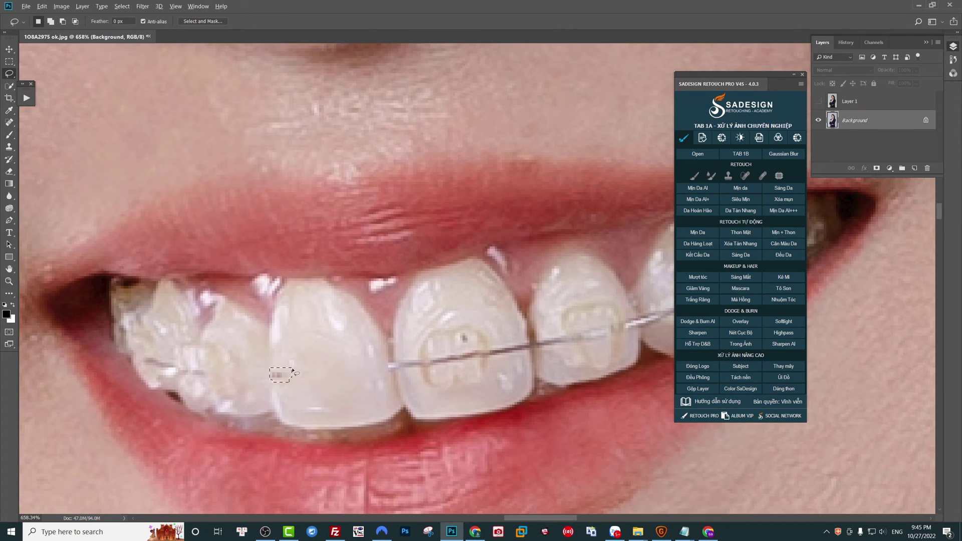
key(alt+e)
key(l)
key(Return)
key(ctrl+d)
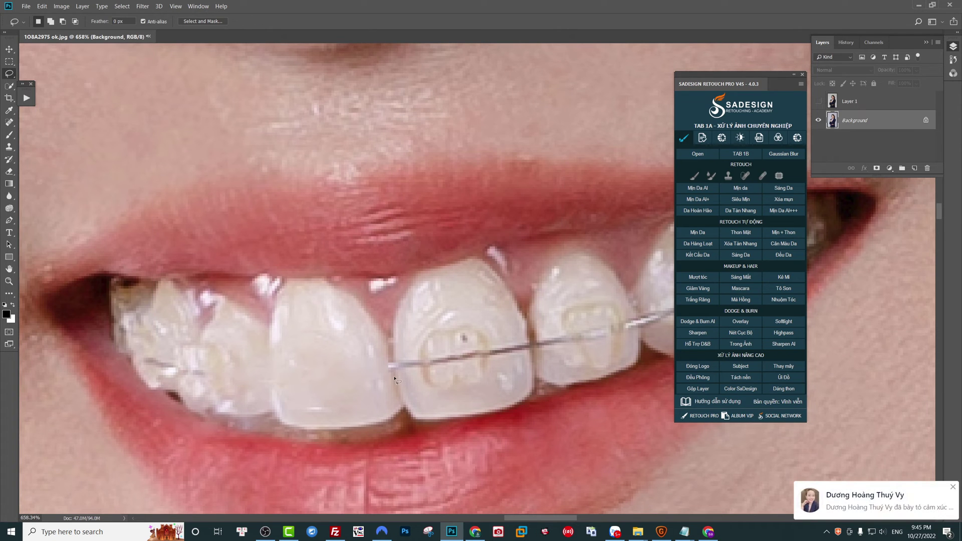
scroll(330, 394, up, 1)
- Patch the bright spot on the lower tooth and clone in the gap on its left edge
scroll(321, 398, up, 1)
key(j)
key(shift+j)
key(shift+j)
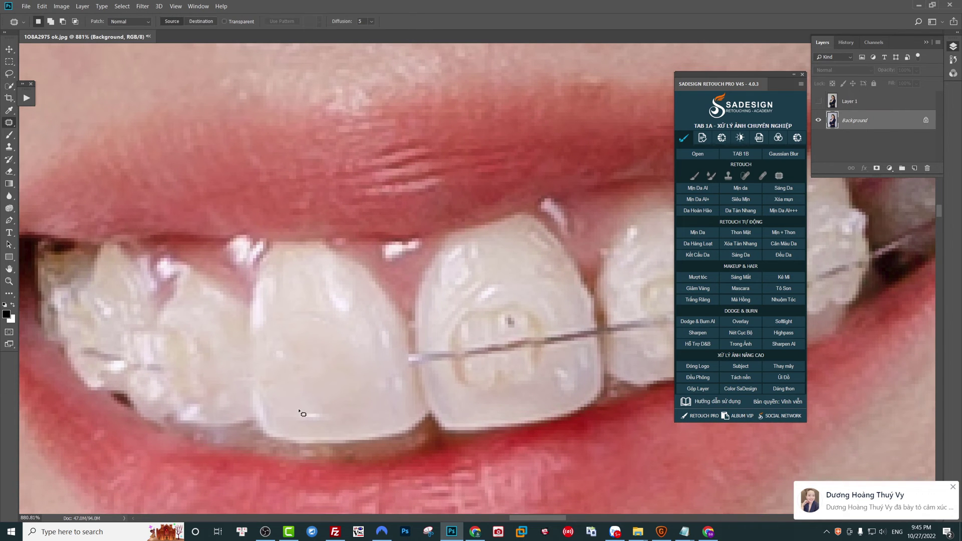
mouse_move(342, 426)
mouse_down()
mouse_move(288, 411)
mouse_move(329, 365)
mouse_up()
key(ctrl+d)
key(s)
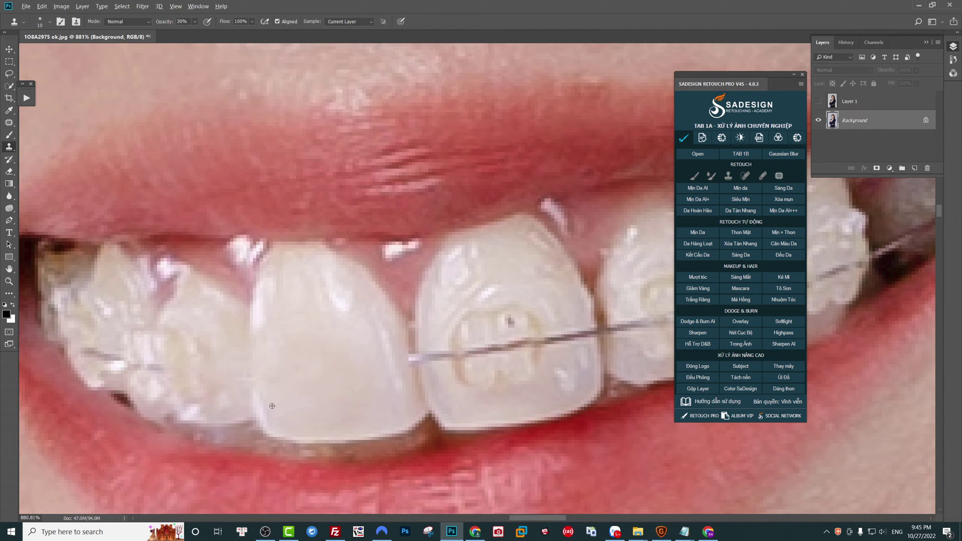
drag(256, 333, 258, 355)
scroll(279, 324, down, 5)
scroll(261, 392, up, 5)
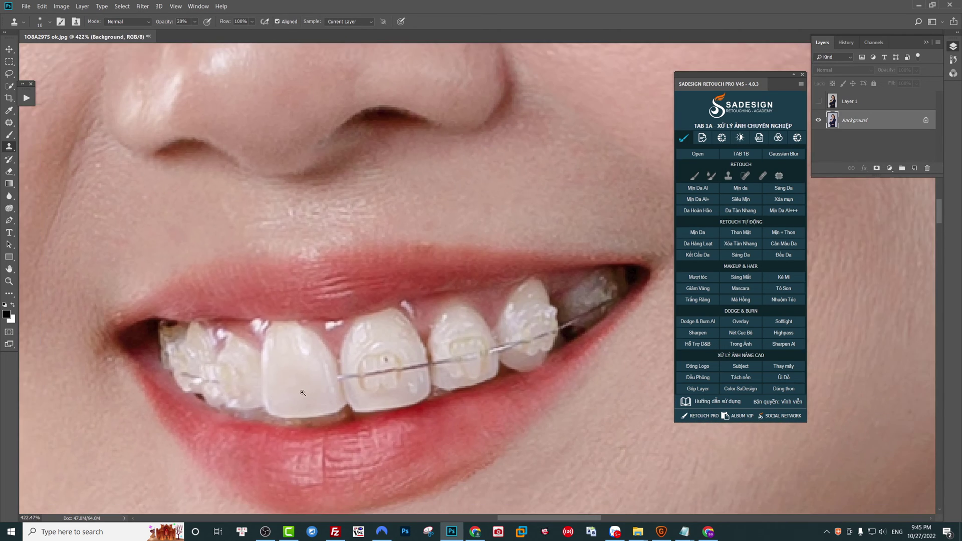
- Patch the tooth edge near the wire and the wire across the middle tooth
key(j)
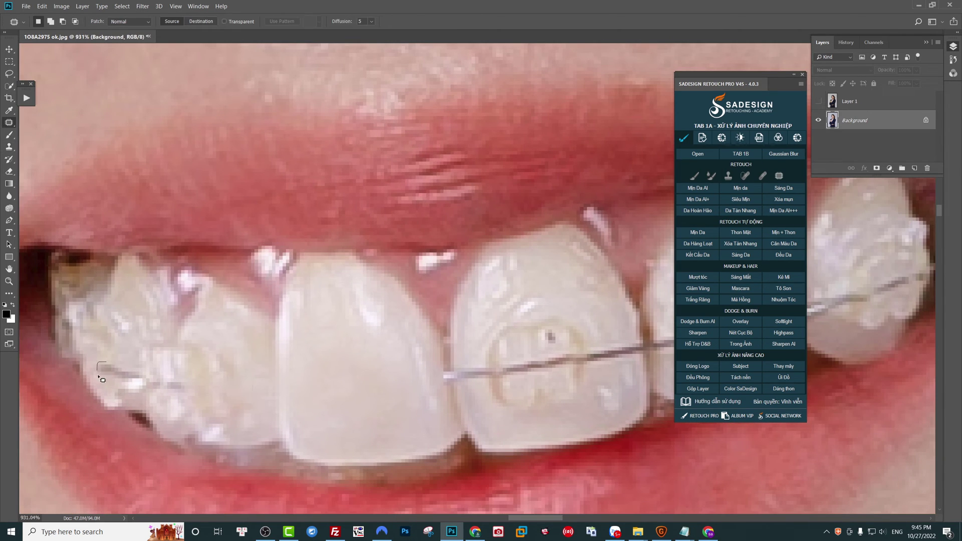
drag(100, 378, 135, 371)
scroll(200, 386, down, 1)
key(s)
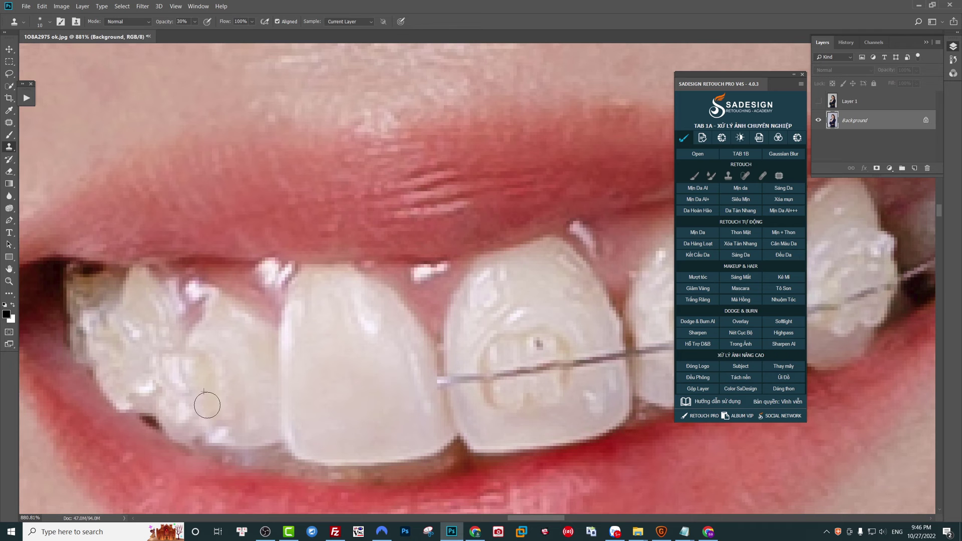
scroll(210, 411, down, 5)
scroll(297, 392, up, 5)
drag(298, 392, 173, 386)
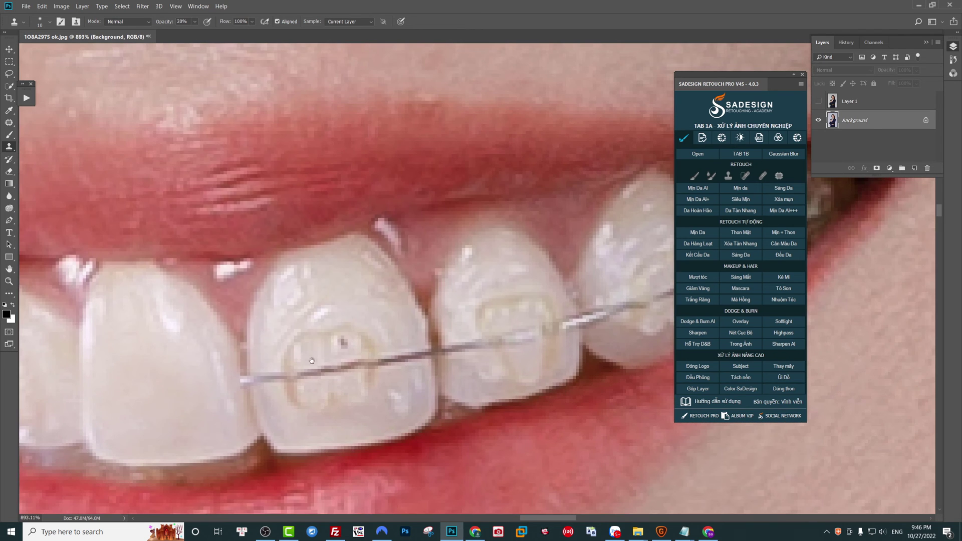
key(j)
scroll(324, 380, up, 1)
scroll(325, 380, down, 1)
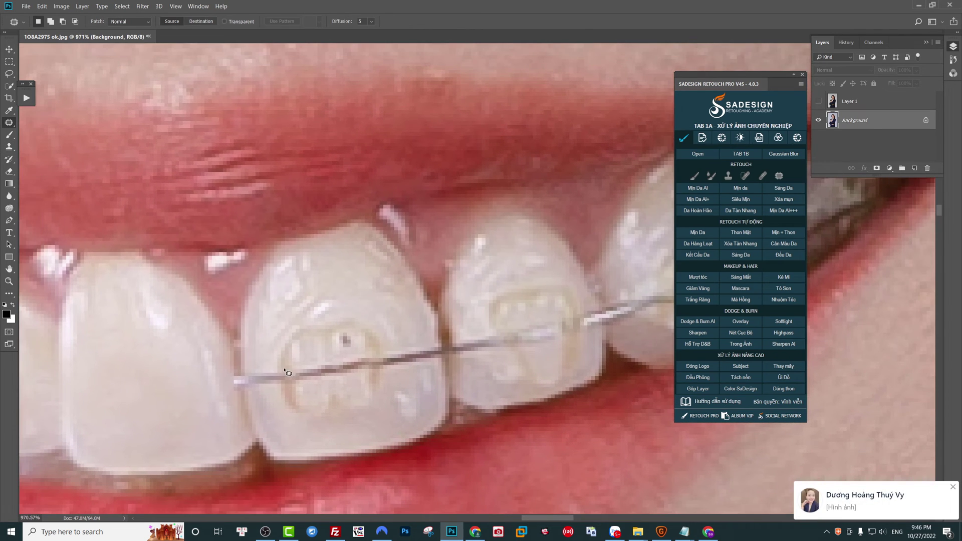
key(l)
key(j)
drag(247, 373, 301, 335)
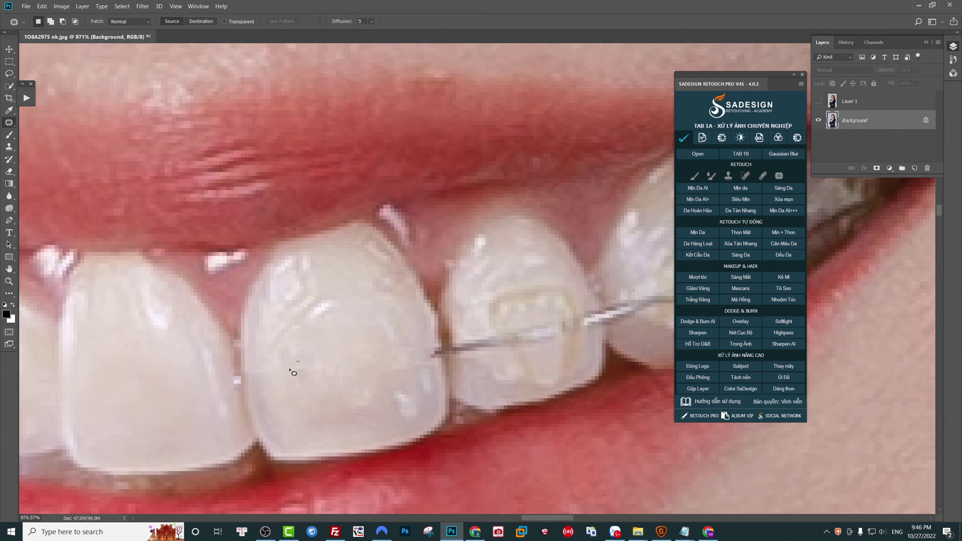
- Patch away the remaining wire across and between the middle teeth, with Clone Stamp at 30%
key(s)
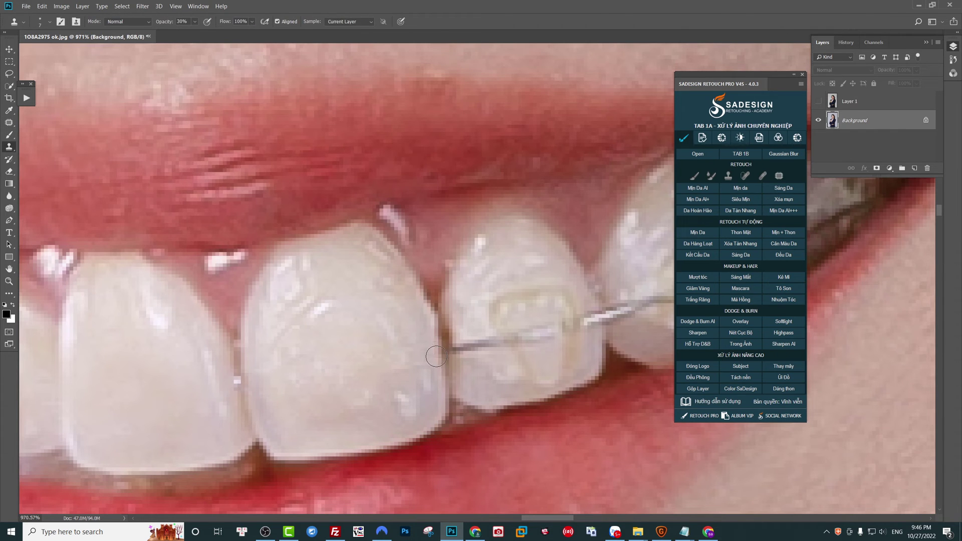
scroll(436, 357, down, 5)
scroll(335, 352, up, 5)
key(j)
mouse_move(353, 335)
mouse_down()
mouse_move(325, 351)
mouse_move(348, 369)
mouse_up()
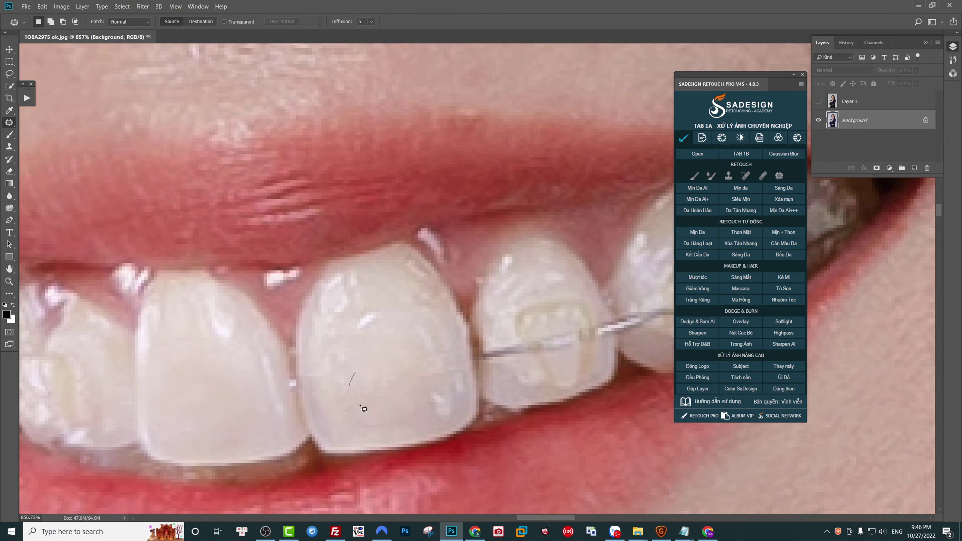
scroll(451, 371, down, 4)
scroll(461, 377, up, 4)
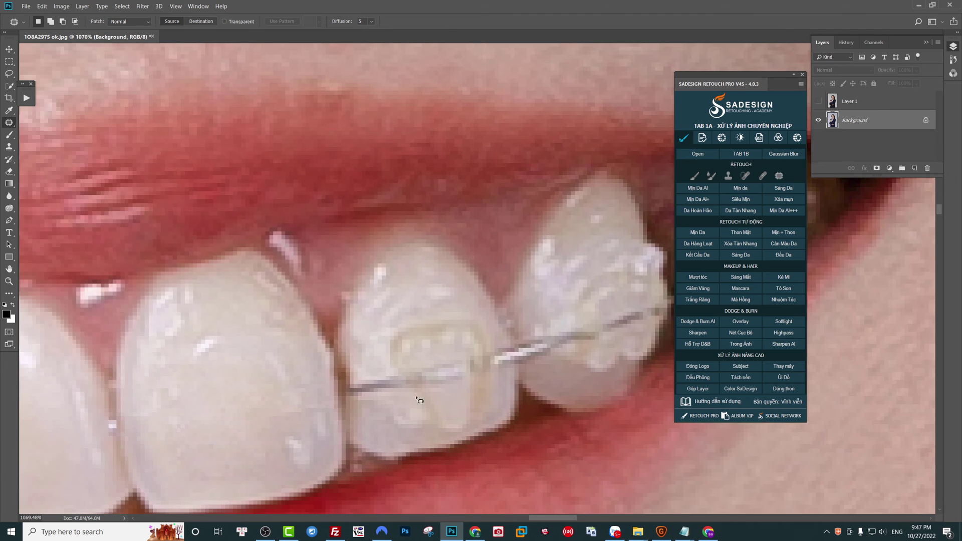
mouse_move(432, 414)
mouse_down()
mouse_move(393, 413)
mouse_move(376, 337)
mouse_up()
mouse_move(350, 388)
mouse_down()
mouse_move(377, 408)
mouse_move(401, 387)
mouse_move(422, 403)
mouse_up()
mouse_move(472, 360)
mouse_down()
mouse_move(496, 370)
mouse_move(501, 341)
mouse_up()
mouse_move(592, 331)
mouse_down()
mouse_move(651, 308)
mouse_move(586, 328)
mouse_move(552, 324)
mouse_up()
- Patch the bracket marks and blotchy areas on the front tooth with clean nearby texture
alt+scroll(581, 309, down, 5)
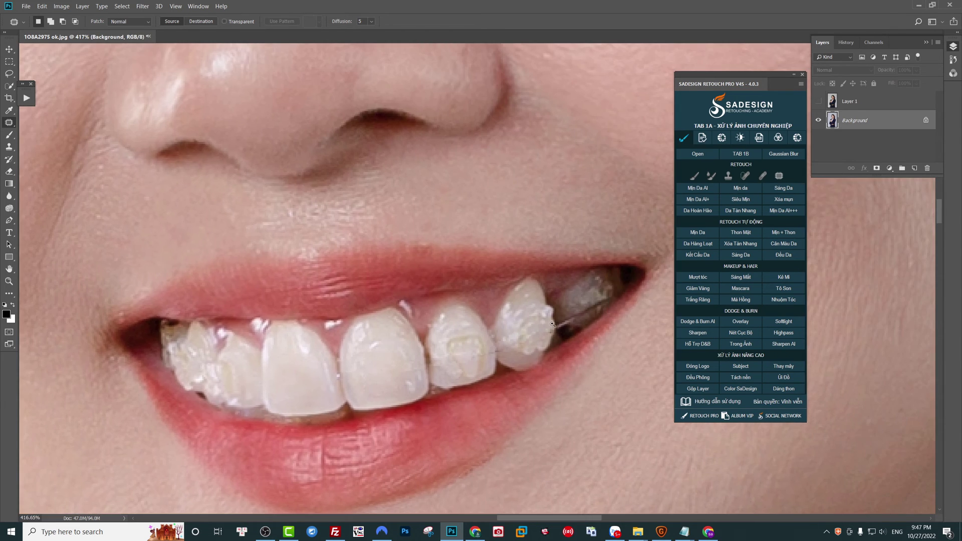
scroll(466, 354, up, 5)
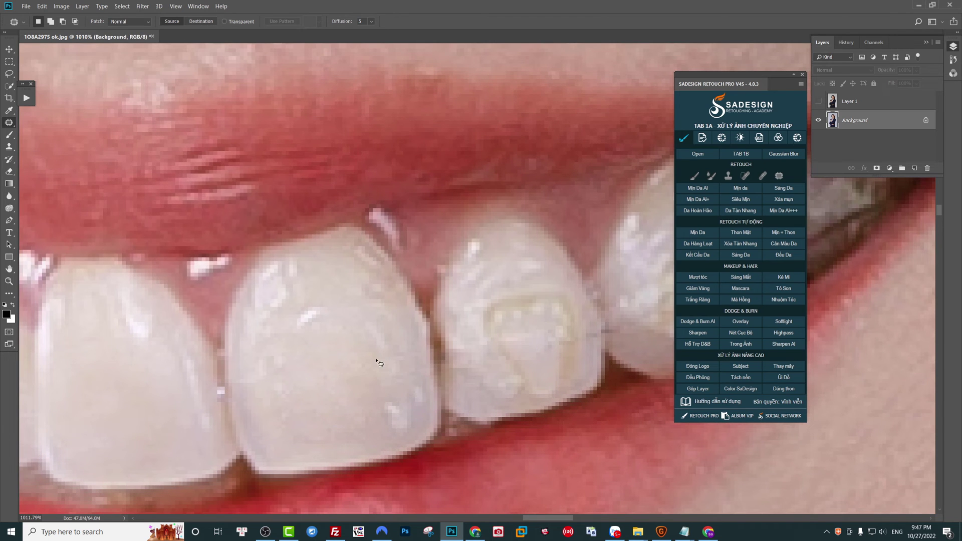
mouse_move(363, 355)
mouse_down()
mouse_move(386, 345)
mouse_move(345, 361)
mouse_up()
key(ctrl+d)
key(s)
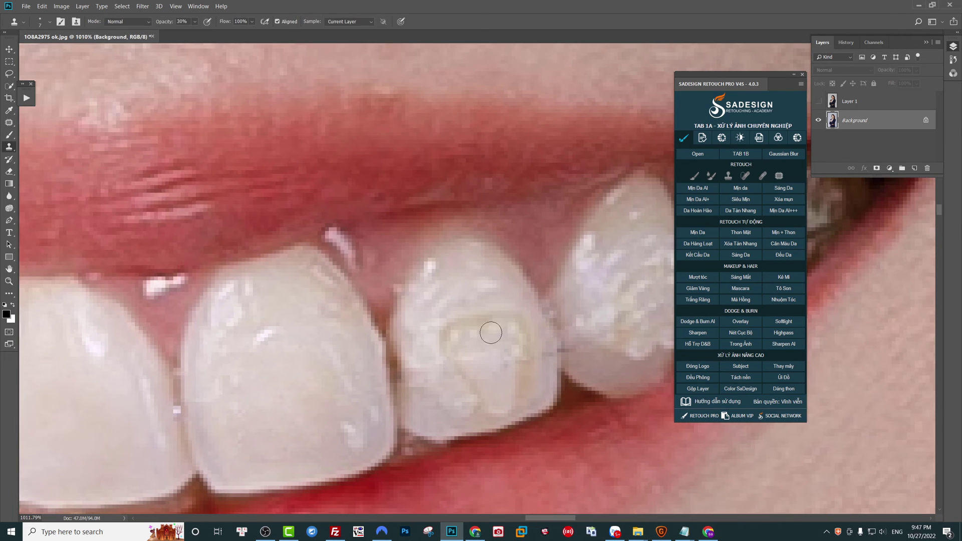
key(j)
drag(526, 330, 437, 323)
drag(471, 337, 466, 283)
key(ctrl+d)
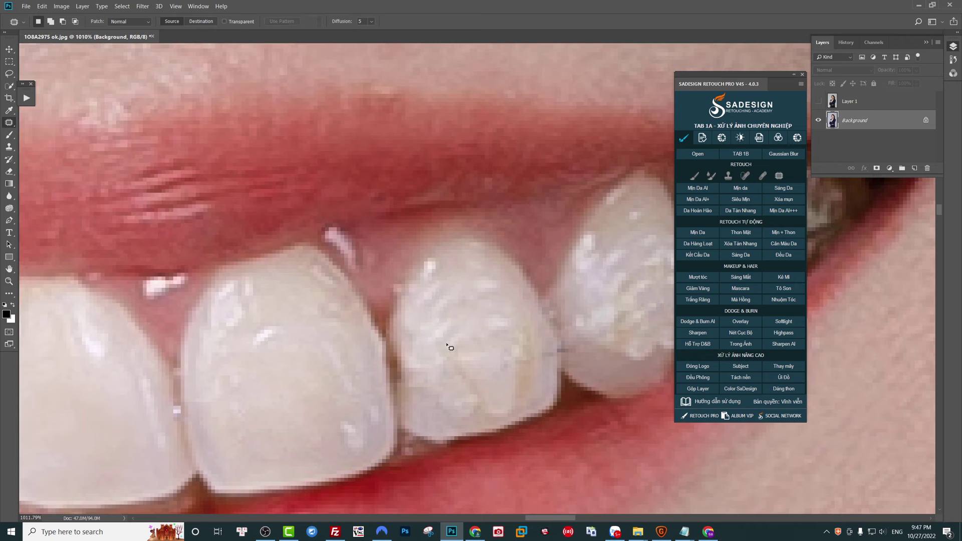
mouse_move(464, 328)
mouse_down()
mouse_move(441, 351)
mouse_move(524, 346)
mouse_up()
key(ctrl+d)
drag(488, 380, 436, 343)
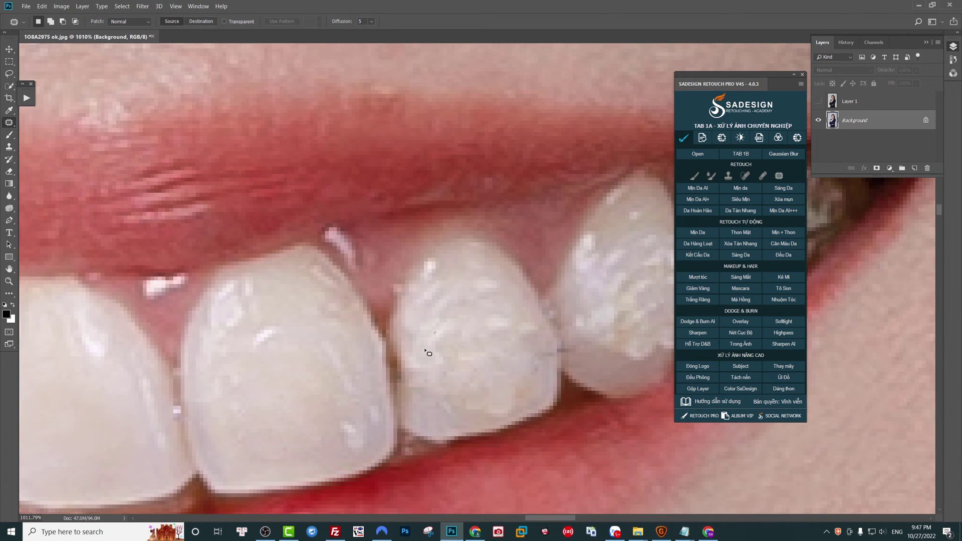
key(ctrl+d)
mouse_move(499, 321)
mouse_down()
mouse_move(493, 350)
mouse_move(461, 371)
mouse_move(475, 386)
mouse_move(448, 376)
mouse_move(498, 382)
mouse_move(466, 340)
mouse_move(506, 363)
mouse_up()
key(ctrl+d)
key(ctrl+d)
key(ctrl+d)
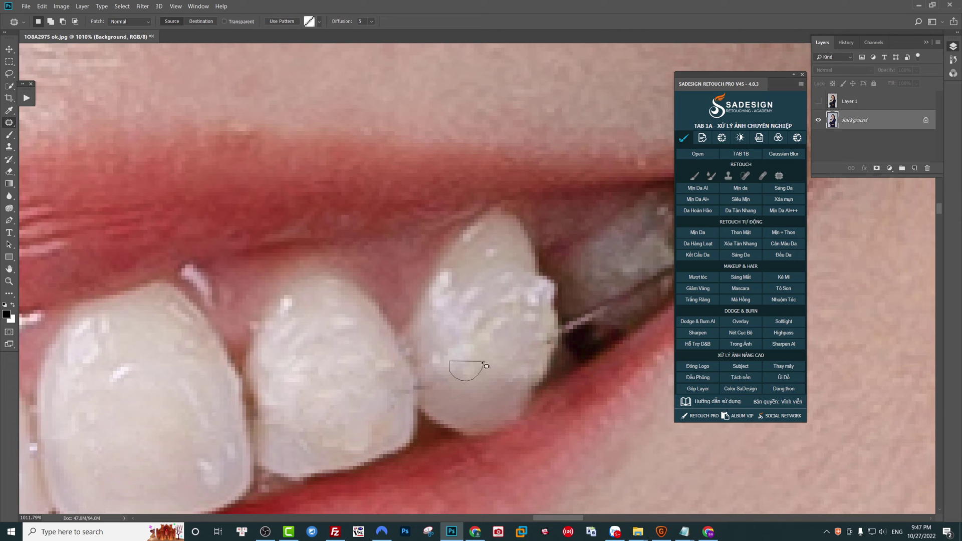
key(ctrl+d)
- Patch the bright spot, the rough tooth edge and the white streak beside the grey tooth
mouse_move(484, 246)
mouse_down()
mouse_move(494, 251)
mouse_move(474, 311)
mouse_up()
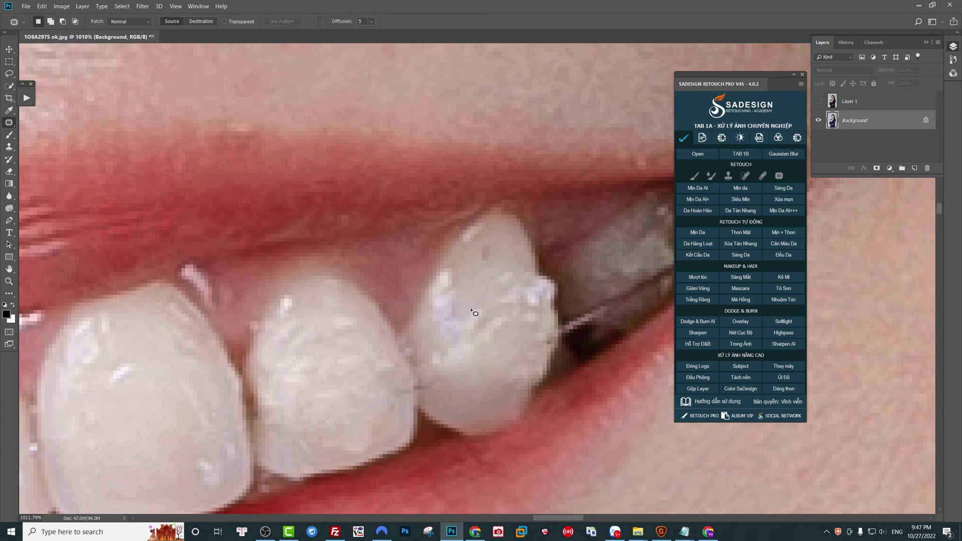
key(ctrl+d)
scroll(494, 312, right, 2)
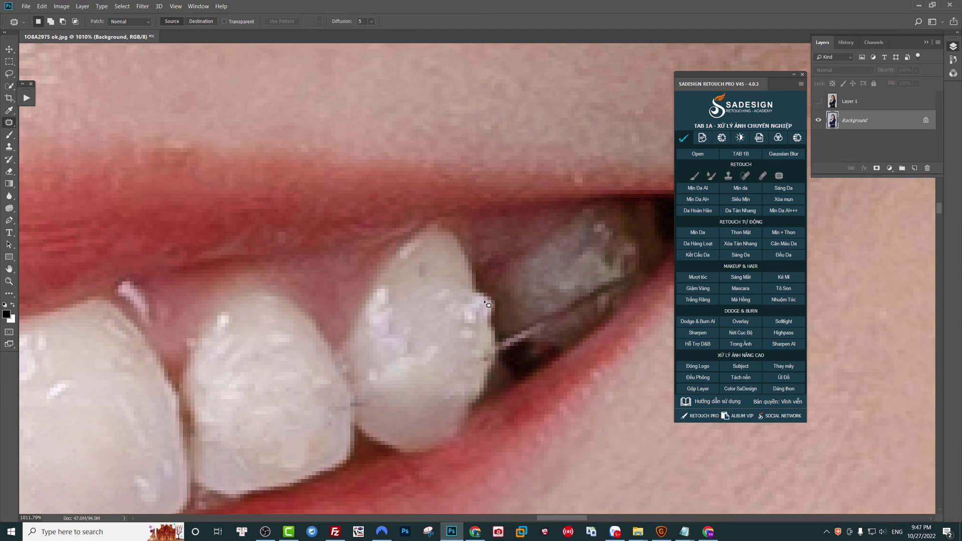
mouse_move(495, 323)
mouse_down()
mouse_move(481, 316)
mouse_move(471, 330)
mouse_up()
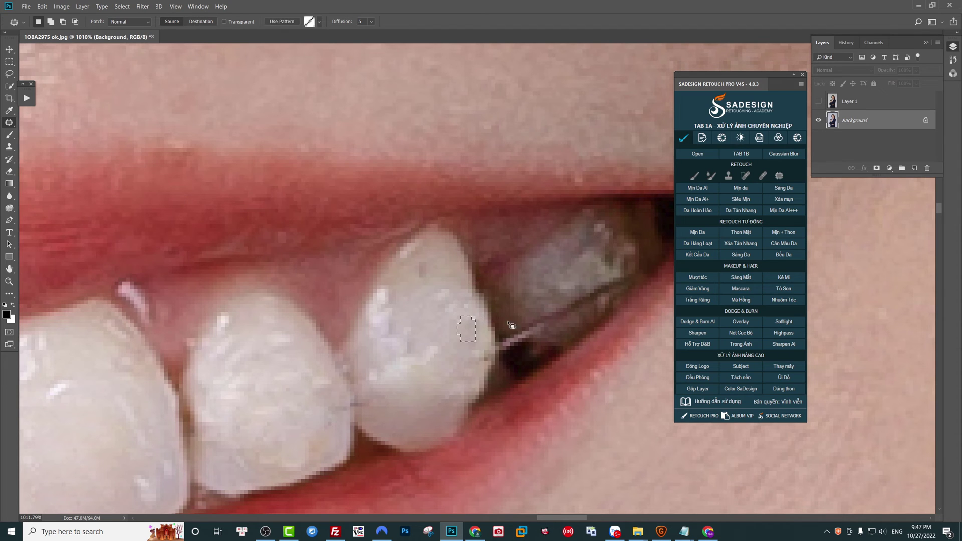
key(ctrl+d)
drag(551, 317, 581, 291)
key(ctrl+d)
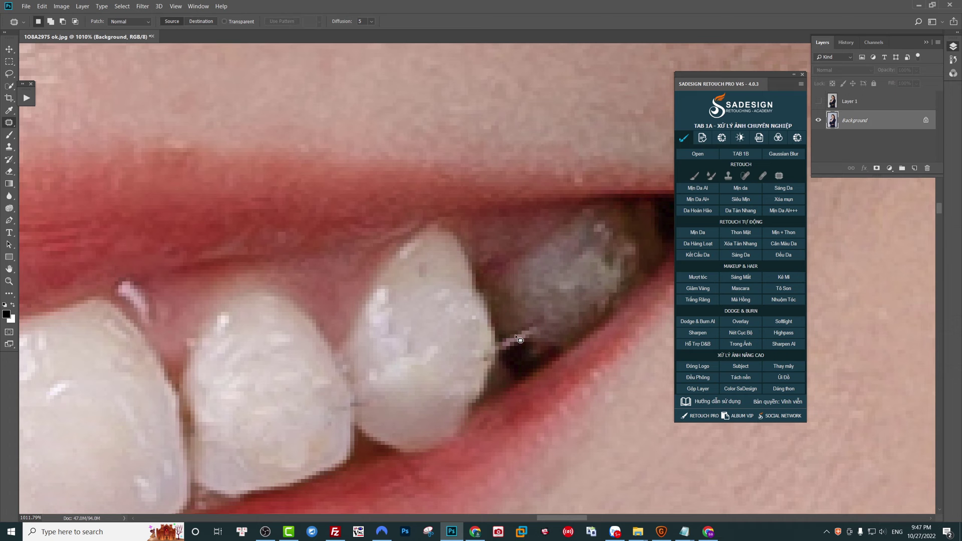
mouse_move(515, 355)
mouse_down()
mouse_move(501, 334)
mouse_move(531, 315)
mouse_move(516, 334)
mouse_move(560, 329)
mouse_move(530, 345)
mouse_up()
key(ctrl+d)
key(ctrl+d)
scroll(559, 329, down, 10)
scroll(560, 329, up, 10)
key(ctrl+d)
- Clone Stamp over the remaining bright spots on the tooth using brush sizes 15 and 10
key(s)
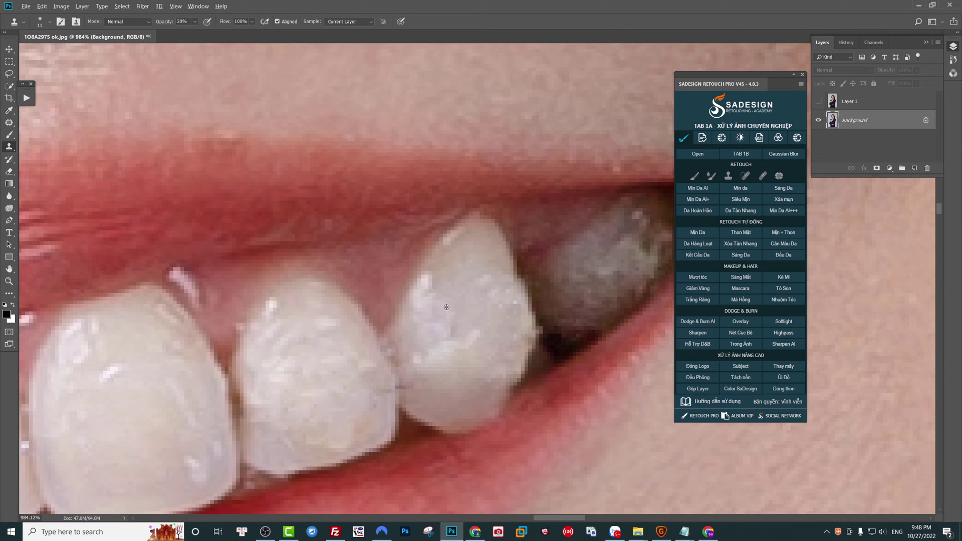
mouse_move(446, 307)
mouse_down()
mouse_move(473, 331)
mouse_move(421, 361)
mouse_up()
key(bracketright)
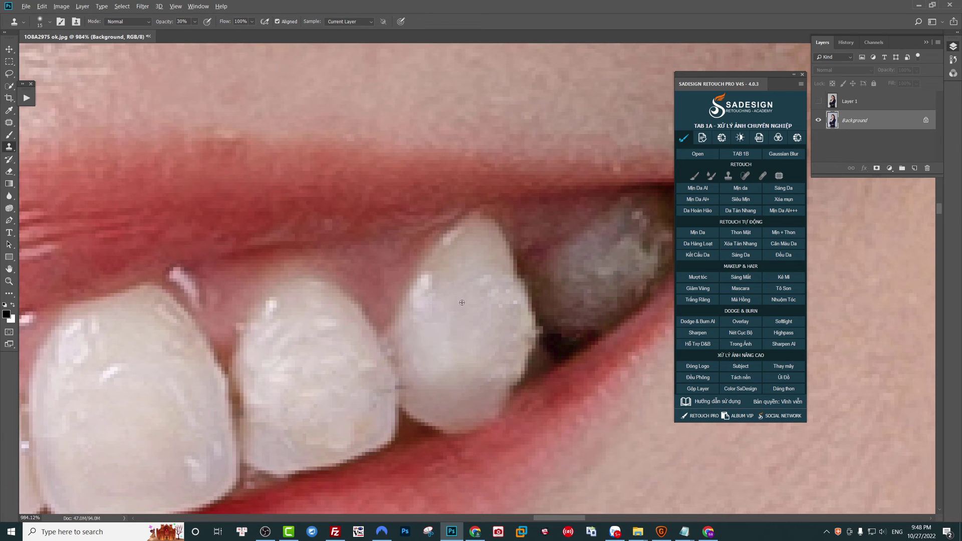
alt+click(418, 311)
drag(426, 280, 440, 262)
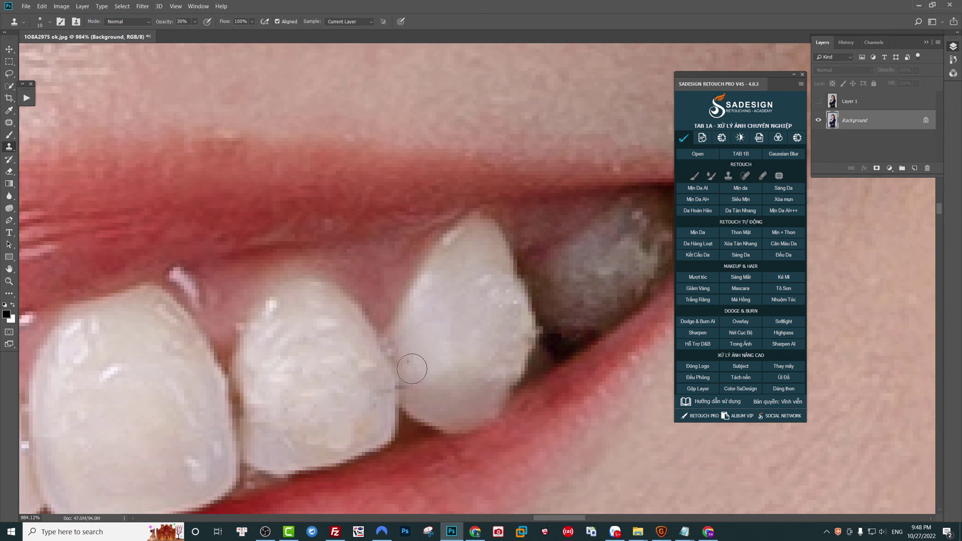
drag(489, 369, 503, 347)
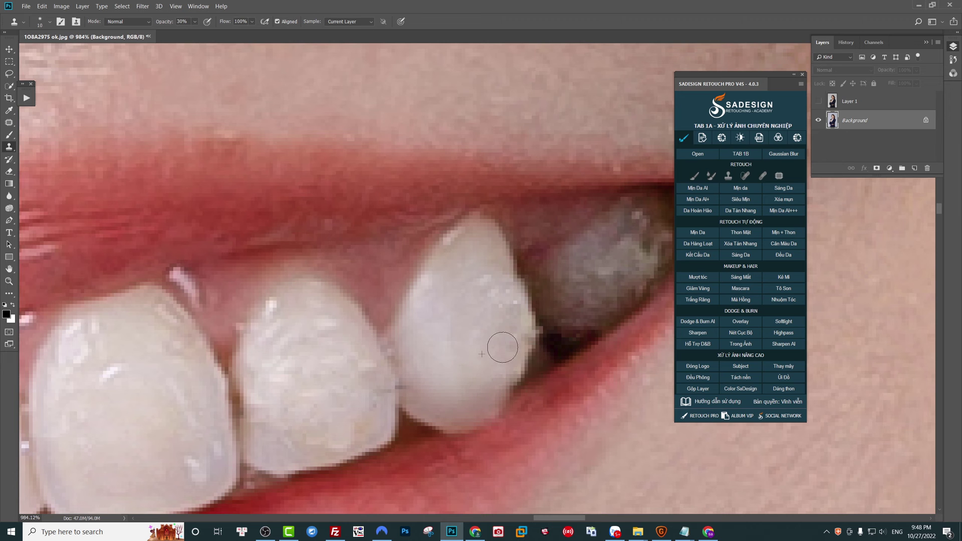
scroll(496, 329, down, 5)
scroll(289, 328, up, 3)
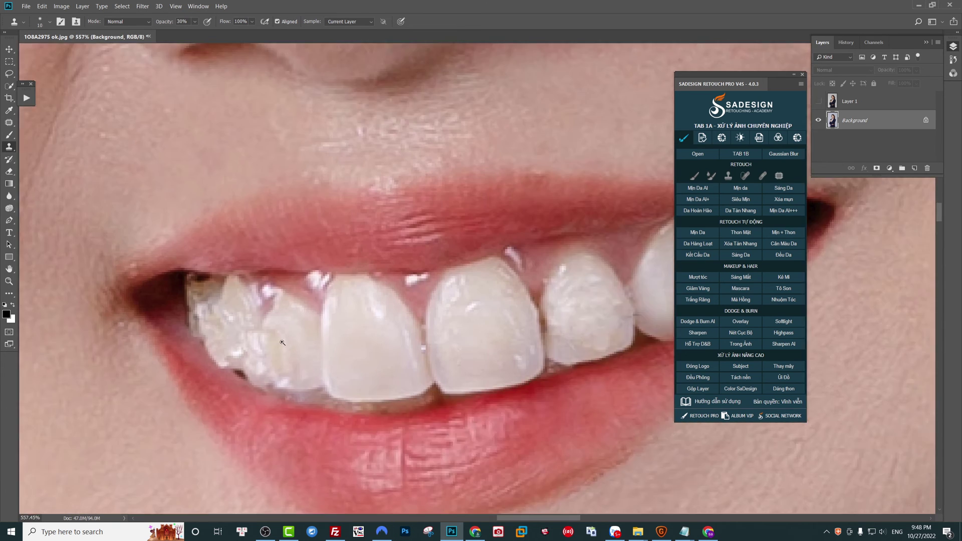
scroll(289, 329, up, 2)
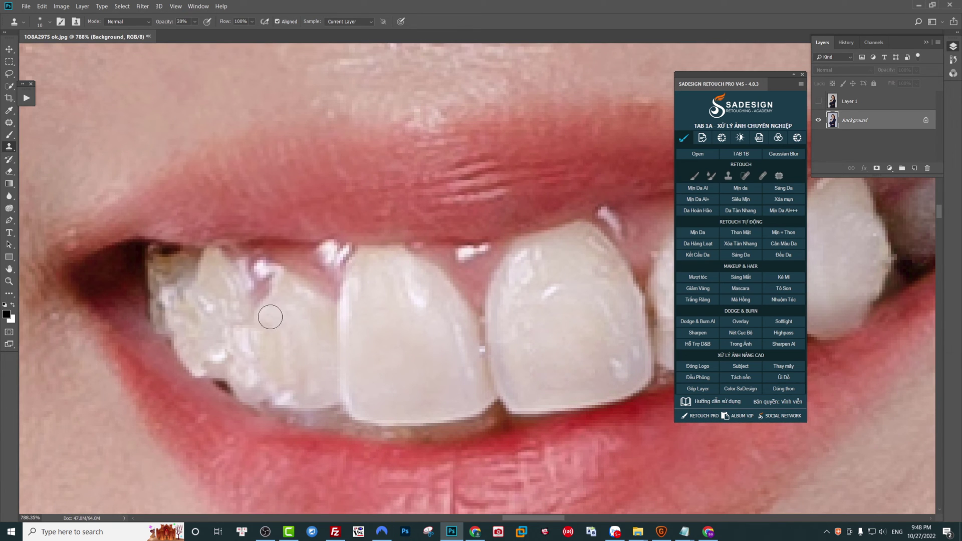
scroll(270, 357, down, 3)
scroll(270, 357, up, 2)
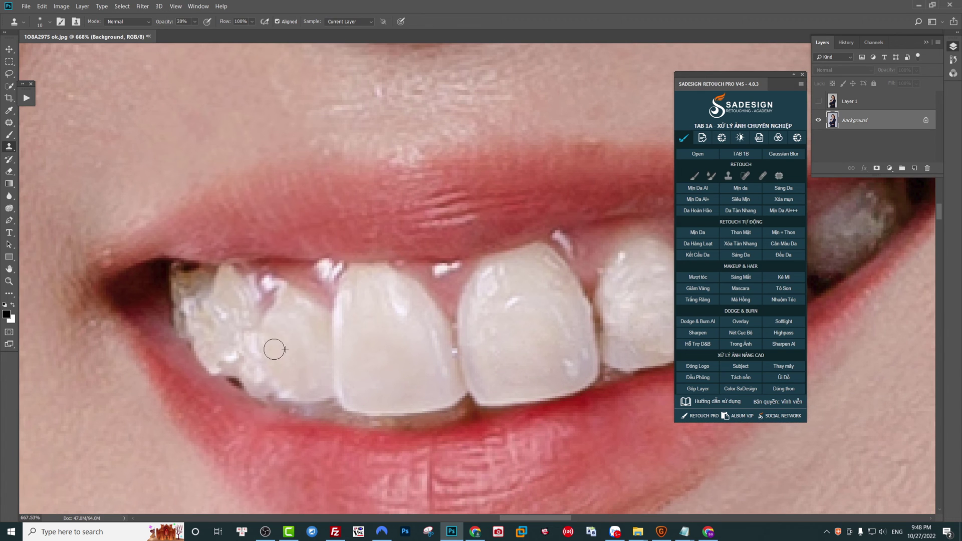
scroll(274, 350, down, 3)
key(v)
scroll(381, 328, up, 1)
- Switch to the Mixer Brush and blend away the bright highlight on the front tooth
scroll(416, 358, up, 1)
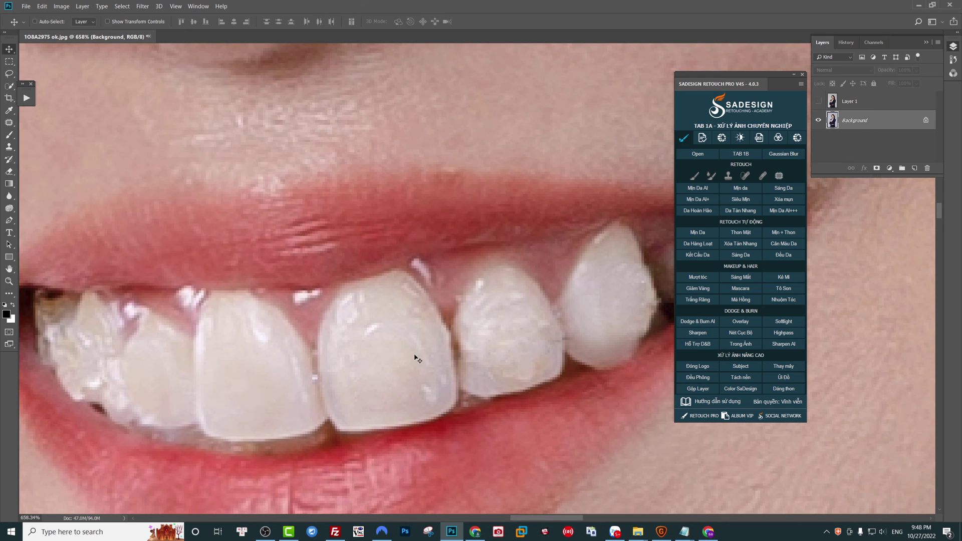
key(j)
scroll(371, 344, down, 1)
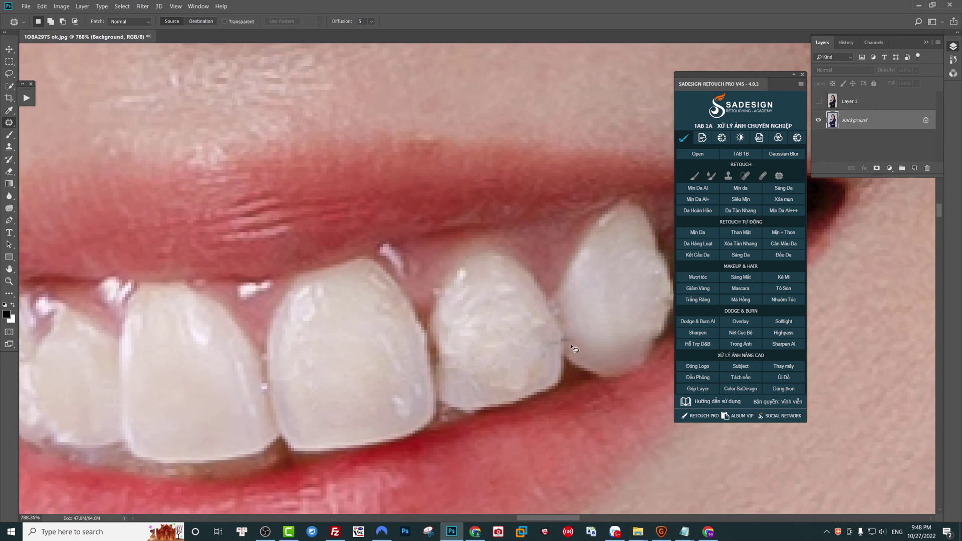
scroll(371, 344, down, 2)
drag(493, 324, 452, 341)
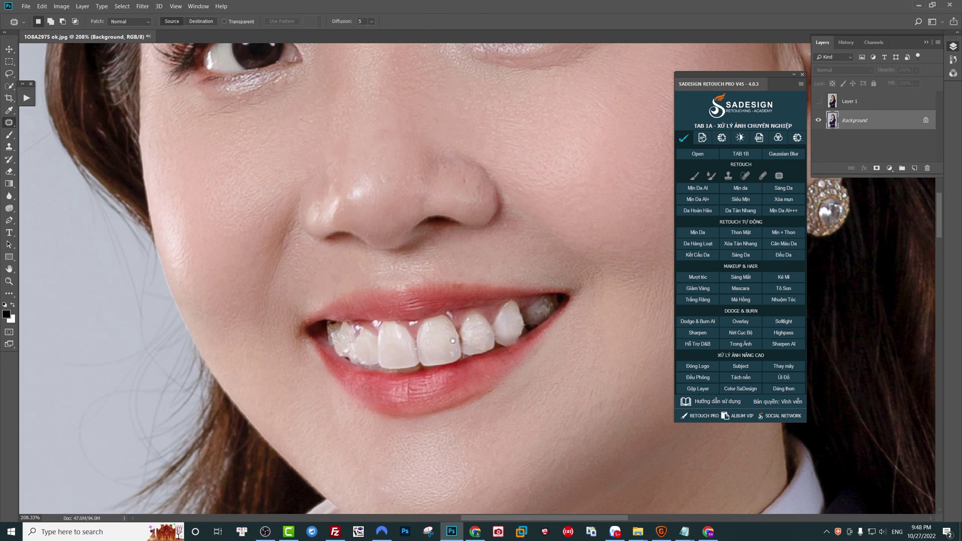
right_click(11, 137)
click(50, 165)
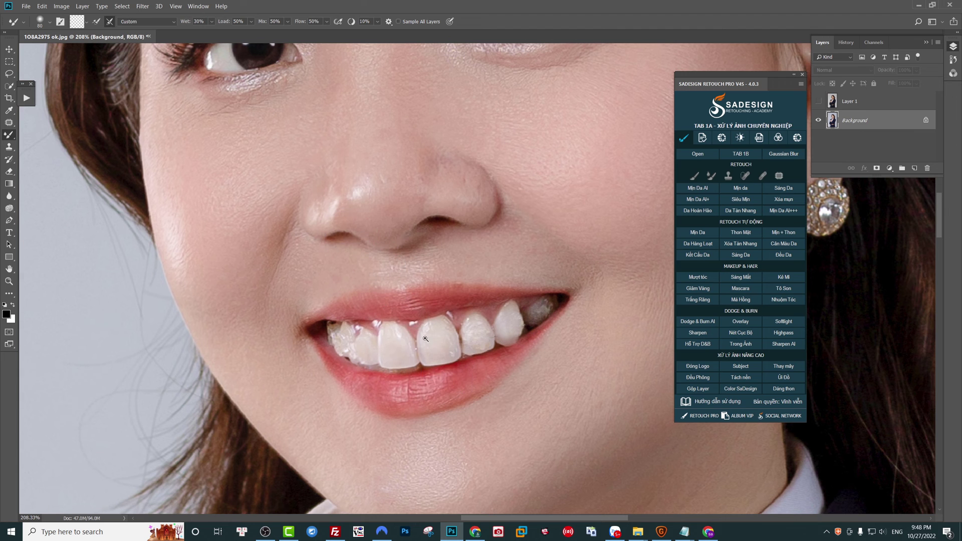
scroll(425, 339, up, 5)
key(bracketleft)
key(bracketleft)
key(bracketleft)
key(bracketleft)
key(bracketleft)
key(bracketleft)
key(bracketleft)
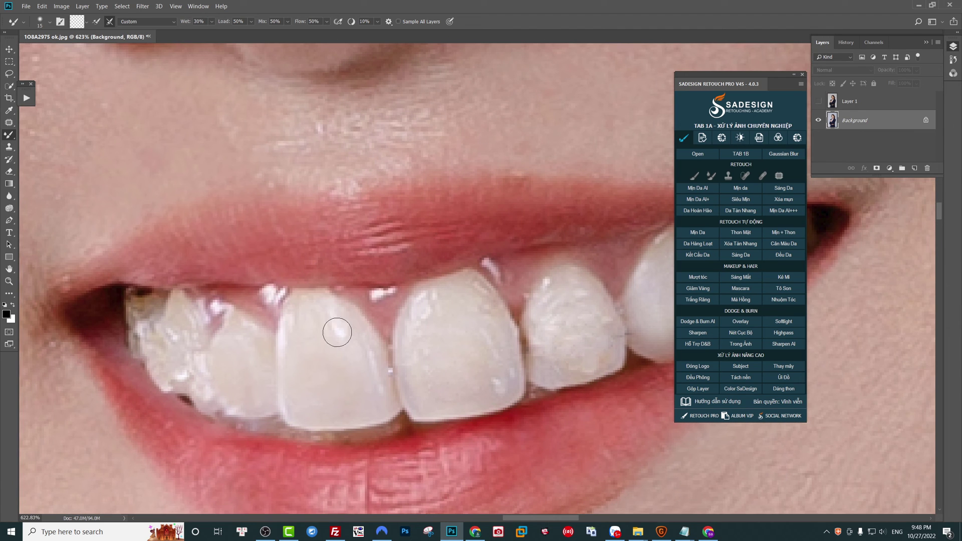
mouse_move(337, 332)
mouse_down()
mouse_move(339, 350)
mouse_move(323, 327)
mouse_move(293, 354)
mouse_move(311, 393)
mouse_move(326, 397)
mouse_move(344, 375)
mouse_move(365, 372)
mouse_move(350, 404)
mouse_move(329, 402)
mouse_move(301, 338)
mouse_up()
key(bracketleft)
- At 400% zoom with brush size 10, blend out the jagged texture on the left front teeth
key(ctrl+minus)
key(bracketright)
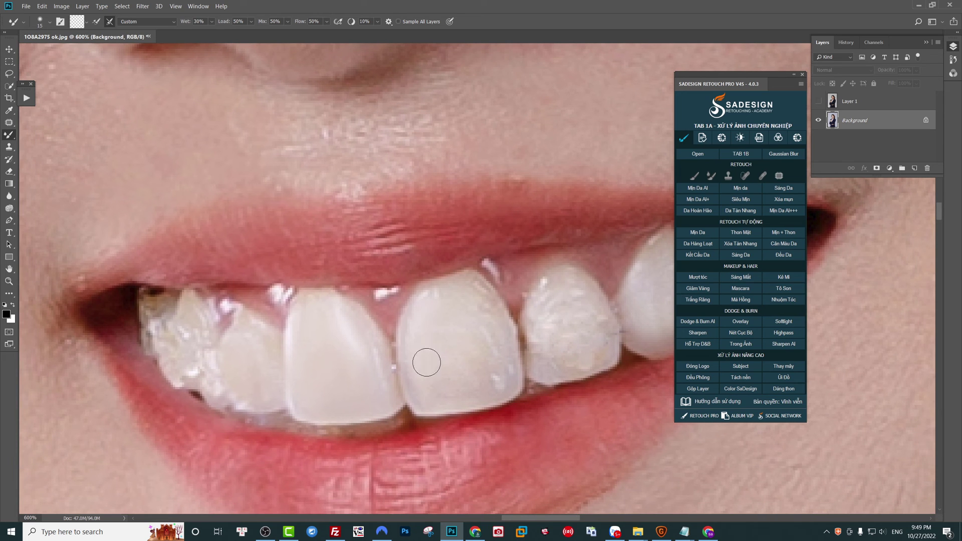
key(bracketleft)
key(ctrl+minus)
key(ctrl+minus)
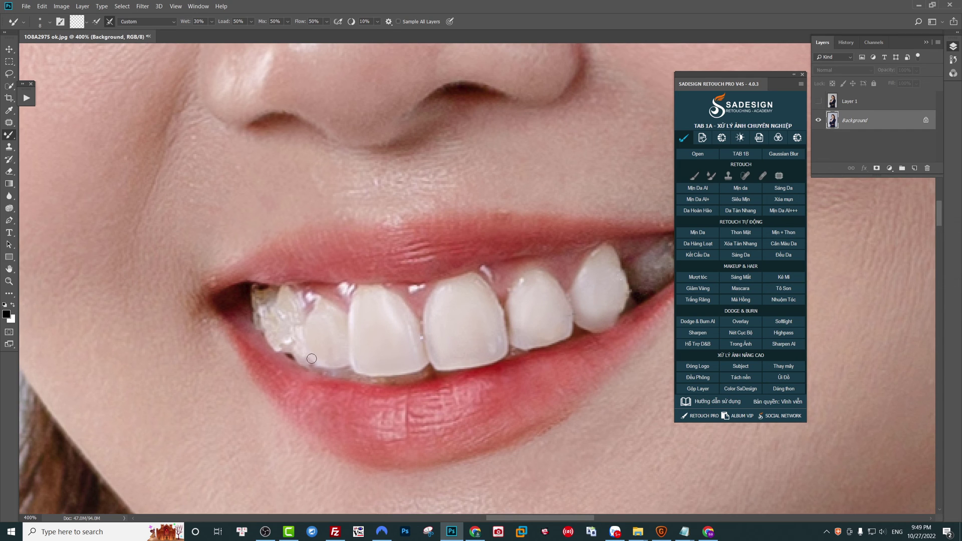
mouse_move(302, 339)
mouse_down()
mouse_move(277, 312)
mouse_move(283, 345)
mouse_move(269, 335)
mouse_move(271, 304)
mouse_move(261, 324)
mouse_move(270, 310)
mouse_move(286, 327)
mouse_up()
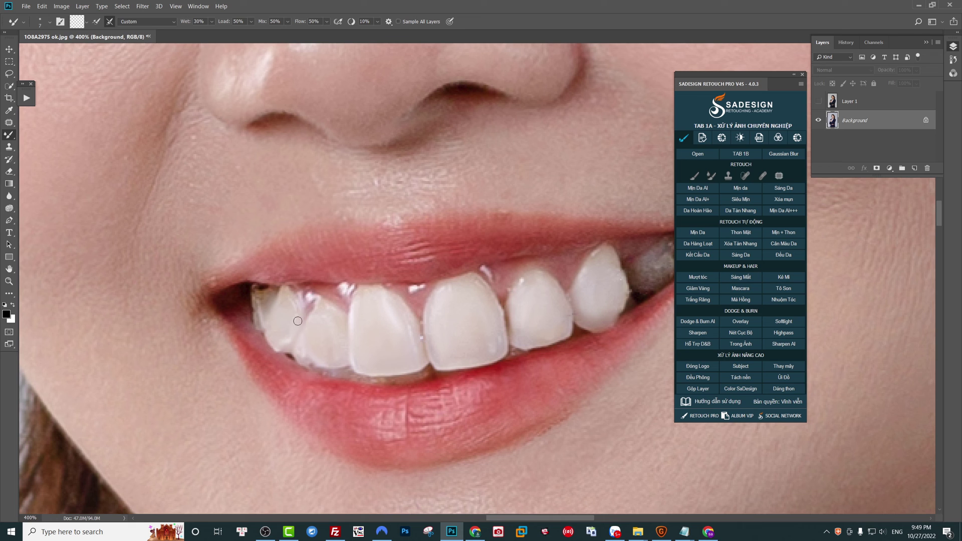
key(bracketright)
key(ctrl+minus)
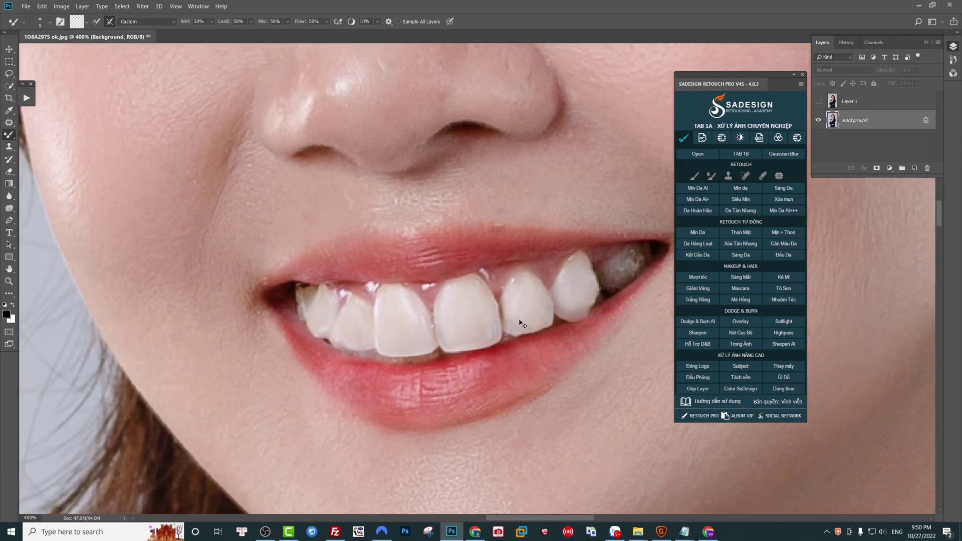
key(bracketright)
key(bracketright)
key(bracketright)
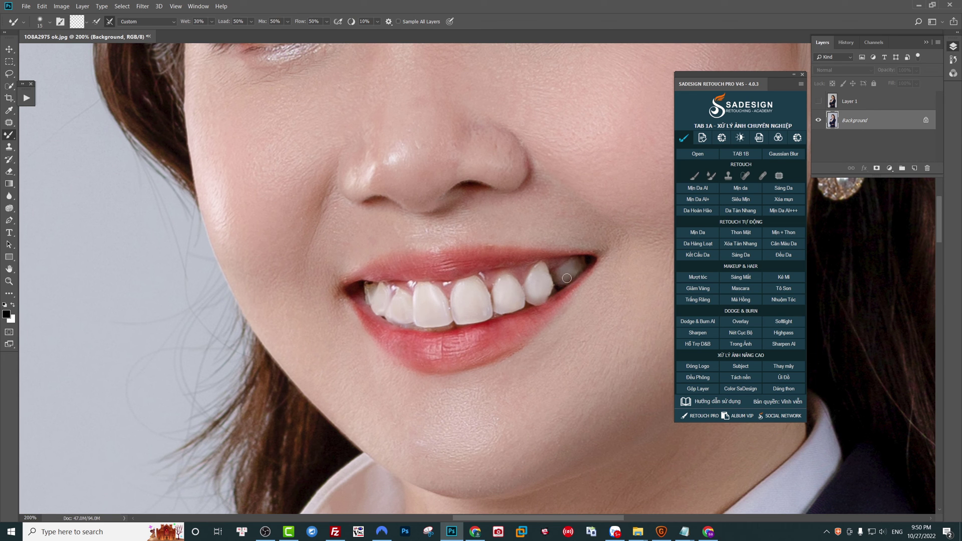
key(ctrl+0)
key(v)
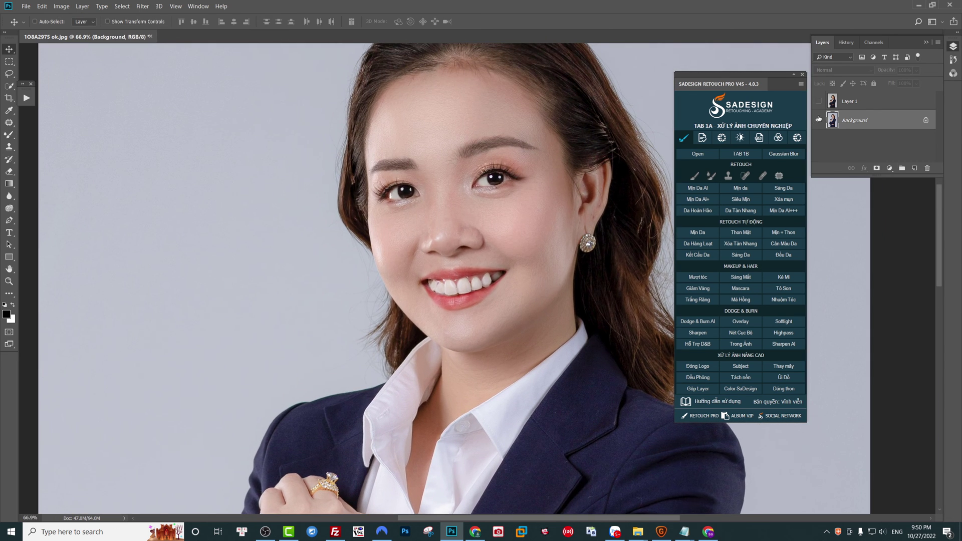
click(818, 101)
click(819, 101)
click(818, 102)
key(ctrl+1)
click(819, 102)
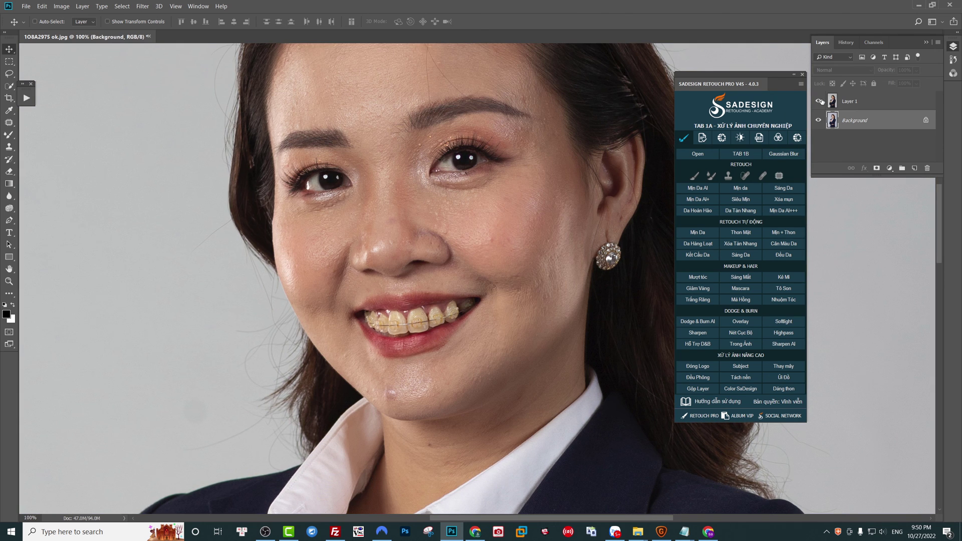
click(820, 102)
scroll(478, 209, down, 5)
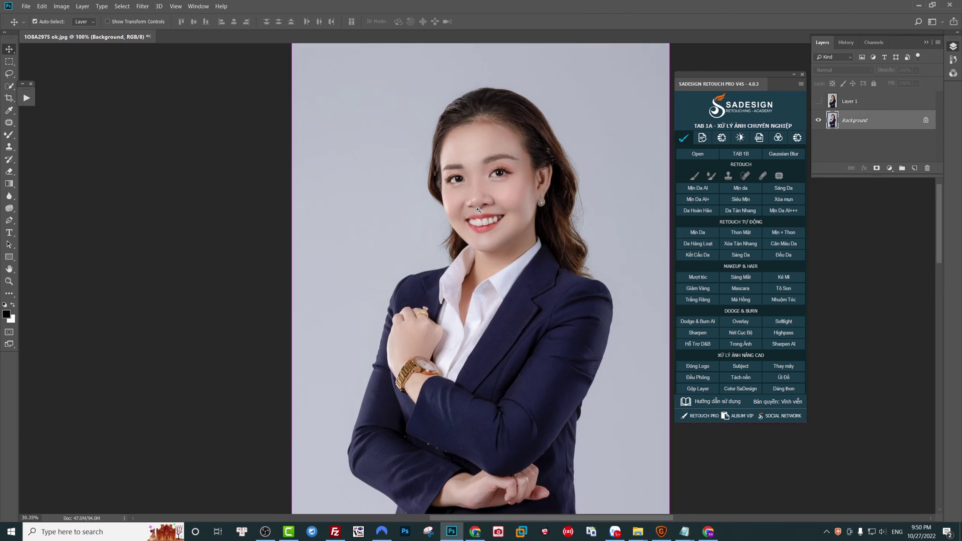
scroll(478, 209, up, 2)
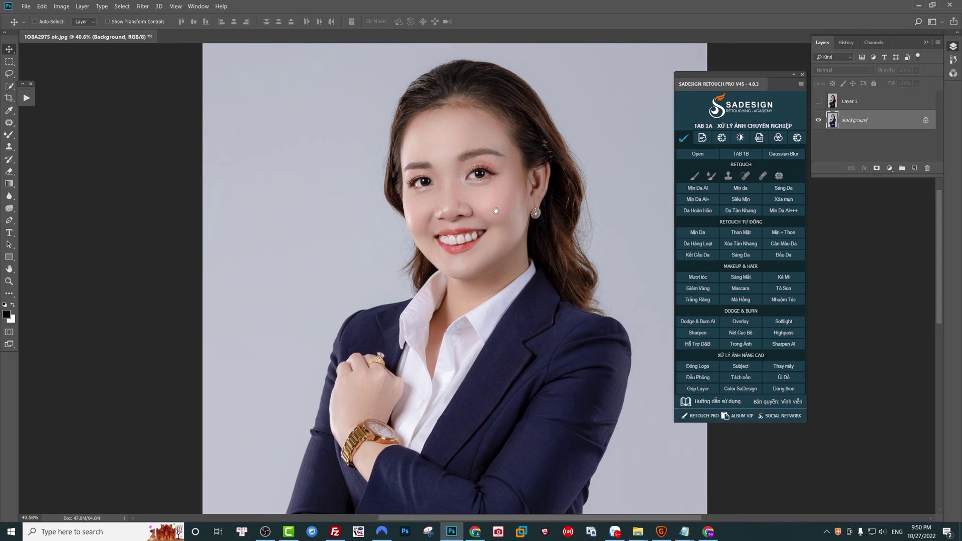
scroll(505, 242, up, 2)
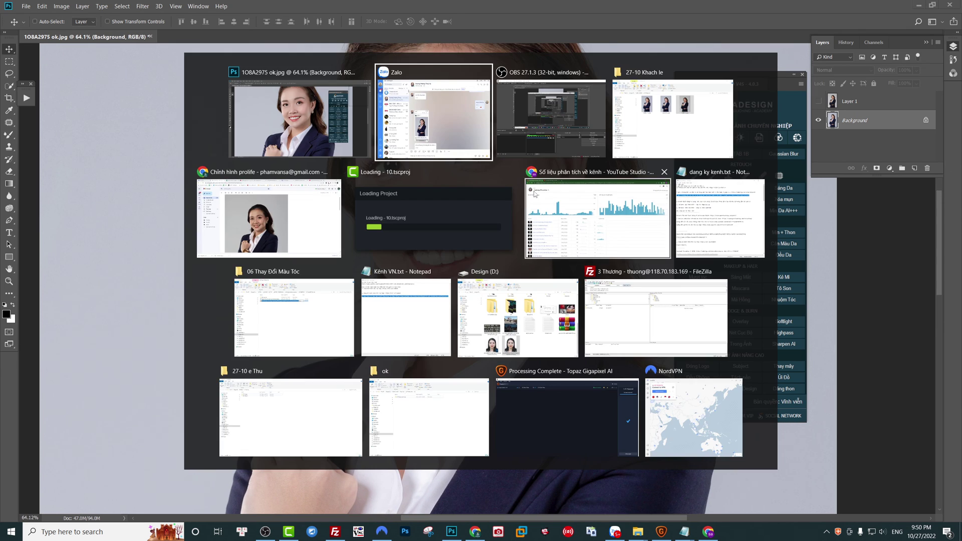
key(alt+Tab)
click(667, 139)
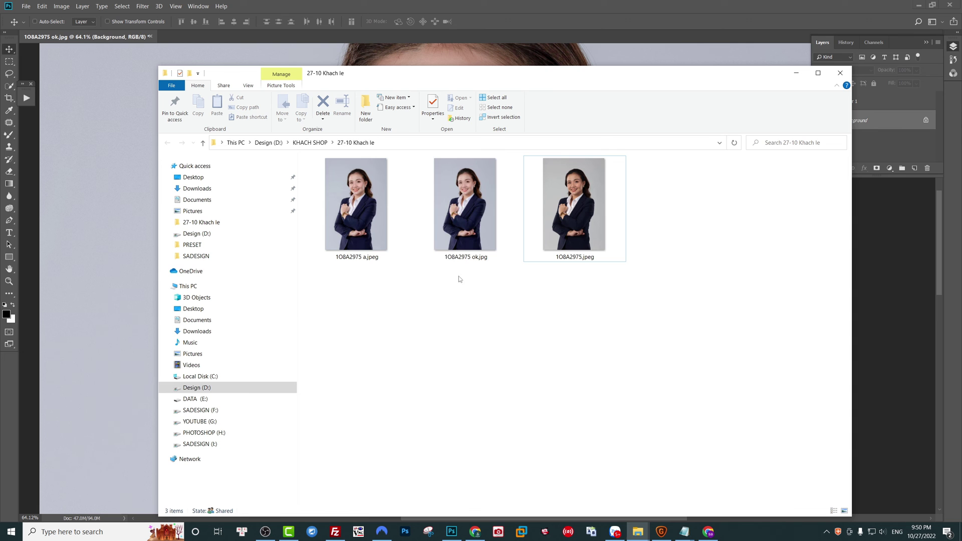
click(463, 215)
key(alt+Tab)
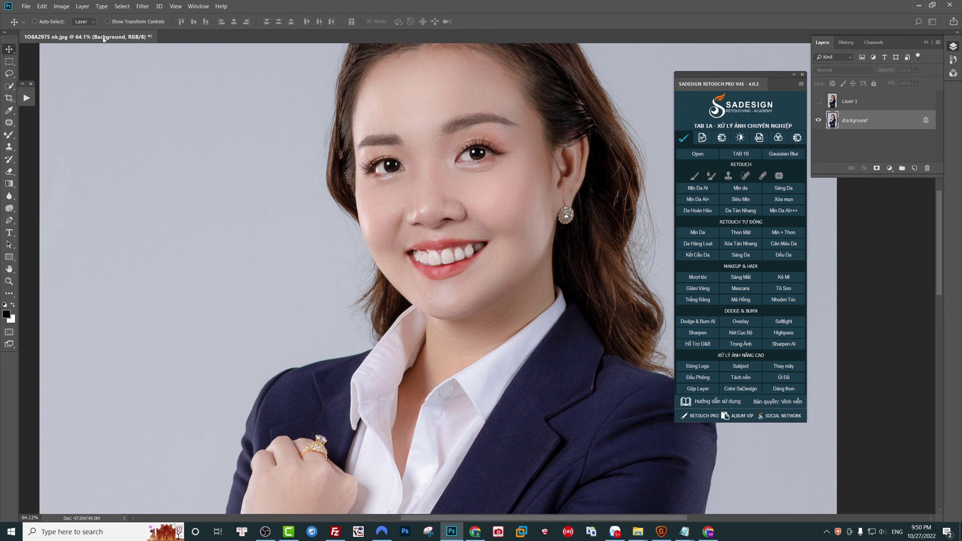
- Lightly restore part of the front tooth with the History Brush at 10% opacity
scroll(486, 226, up, 1)
scroll(486, 226, up, 1)
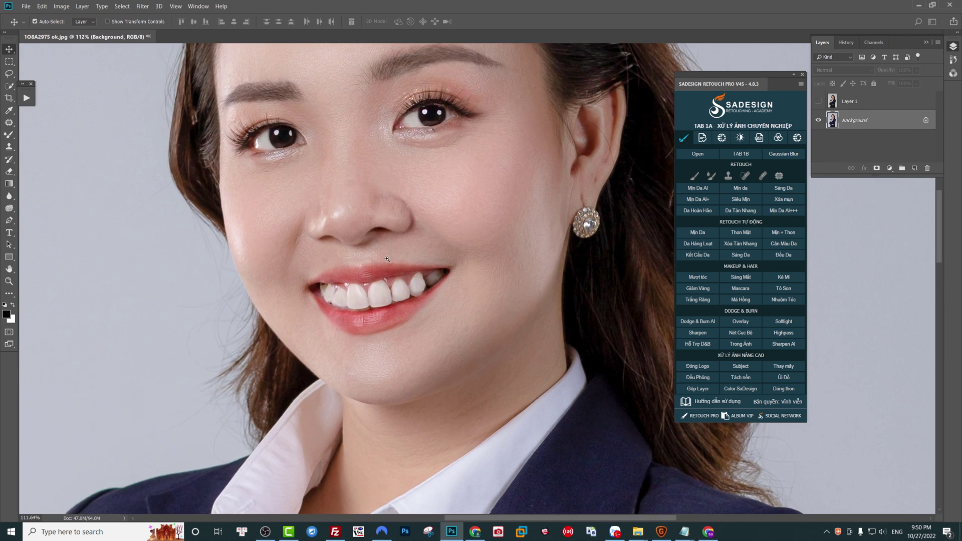
scroll(486, 225, up, 2)
key(y)
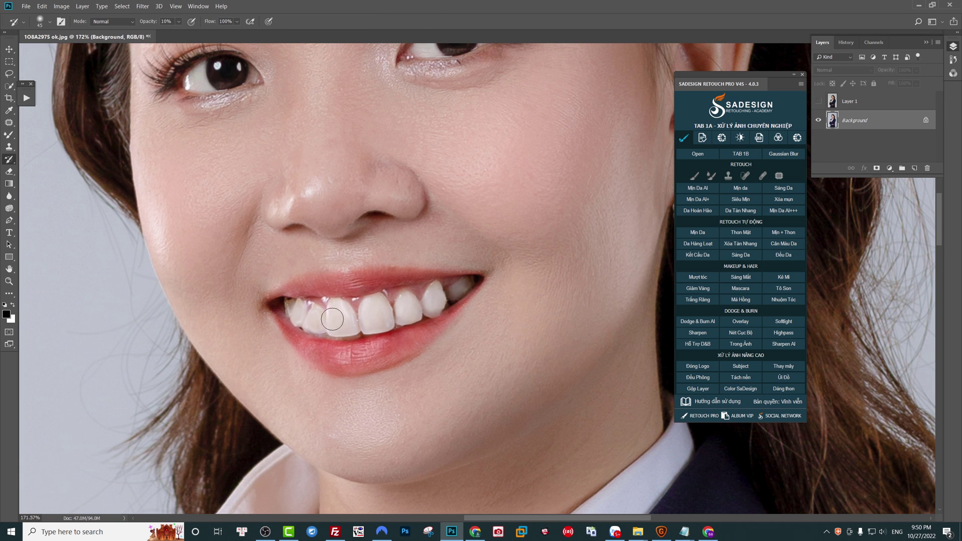
mouse_move(323, 320)
mouse_down()
mouse_move(339, 309)
mouse_move(426, 320)
mouse_up()
- Toggle Layer 1's visibility to compare the original braces photo with the retouched smile
key(v)
scroll(450, 300, down, 2)
scroll(476, 286, down, 2)
scroll(495, 272, up, 3)
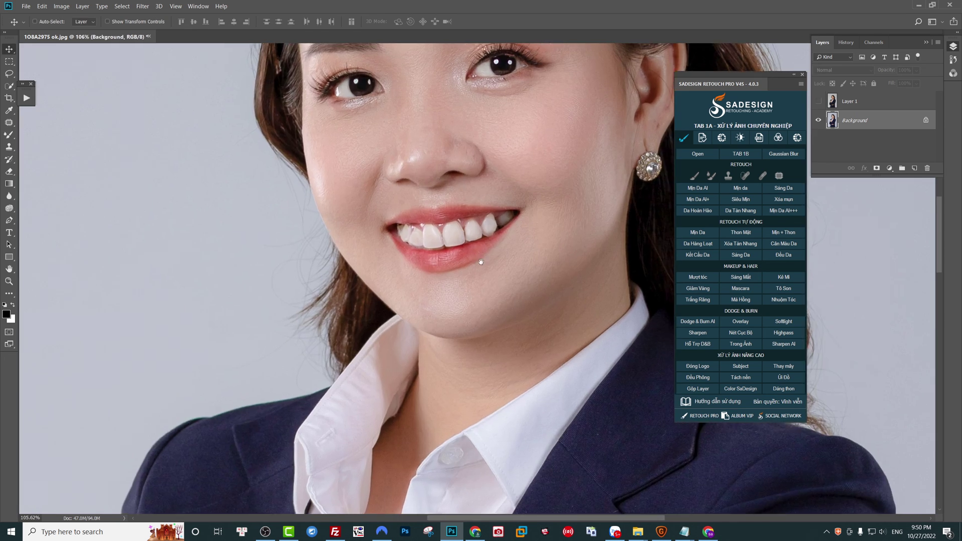
scroll(495, 272, down, 1)
scroll(466, 288, up, 3)
scroll(501, 318, up, 1)
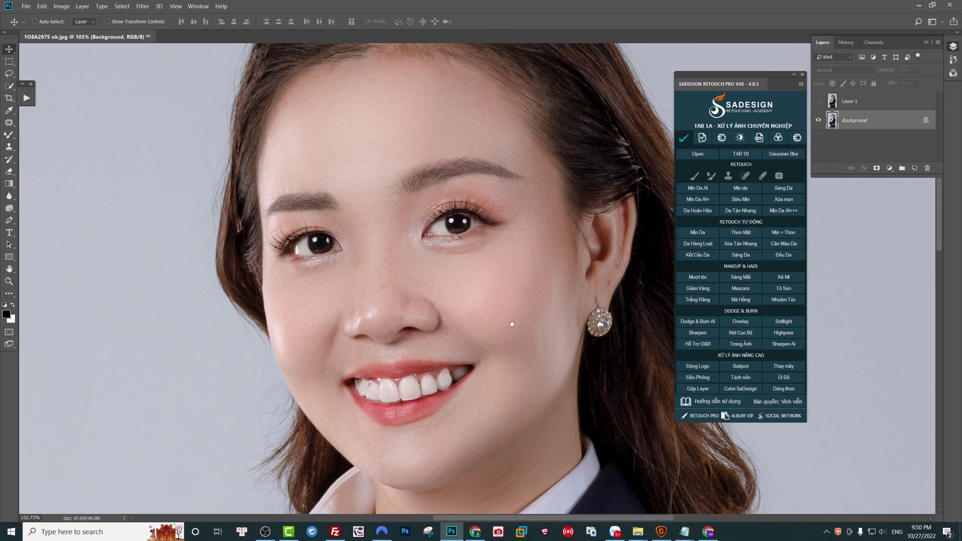
click(818, 102)
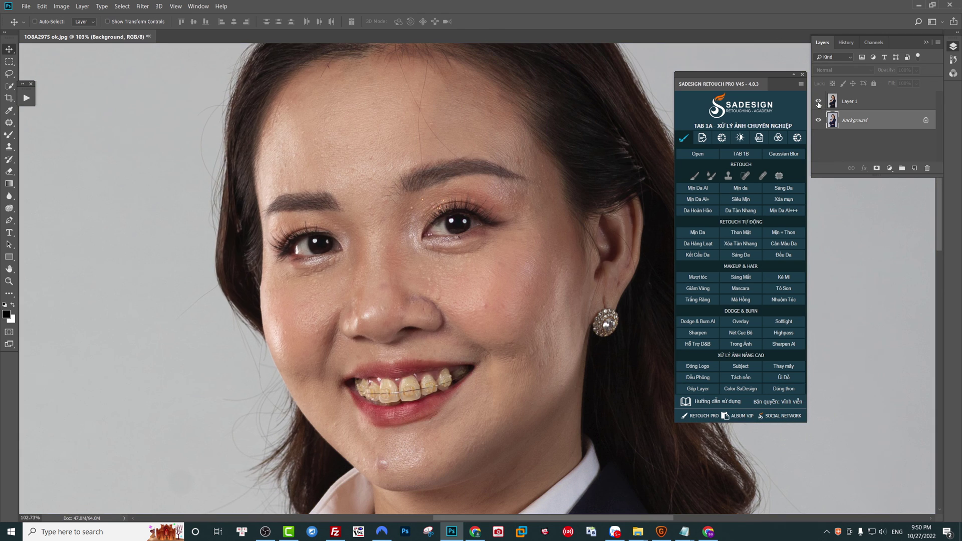
click(819, 101)
click(819, 102)
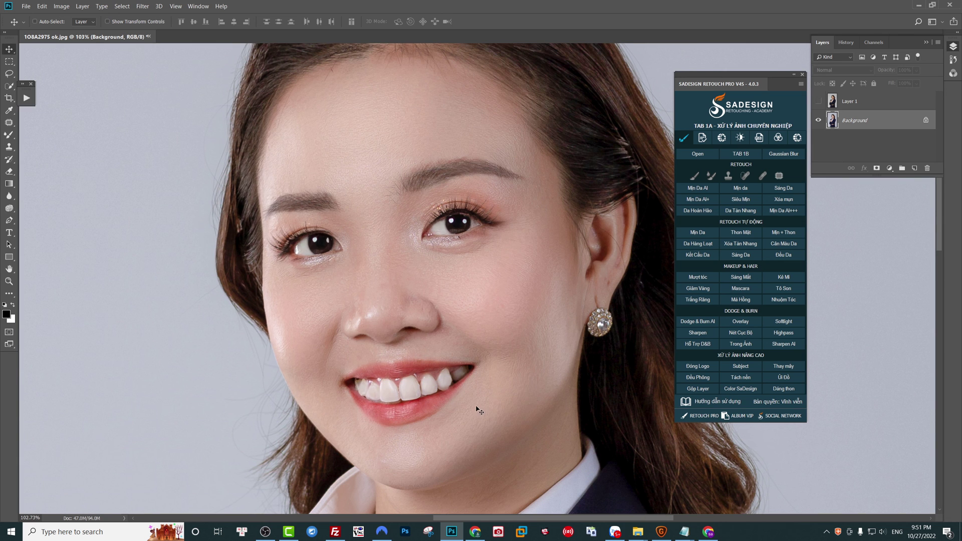
scroll(451, 386, up, 5)
- In Liquify, push the rightmost tooth's lower edge into a neater outline with a small Forward Warp brush
key(b)
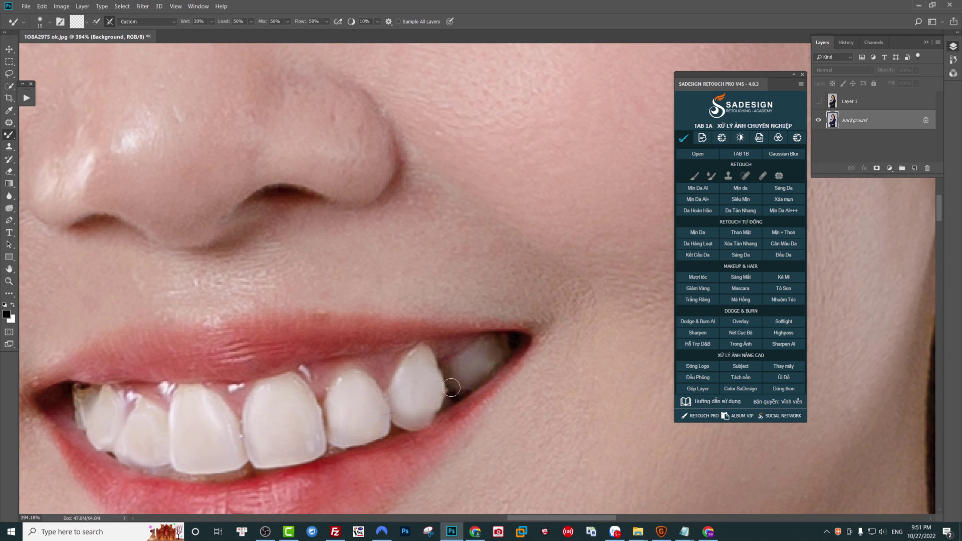
key(v)
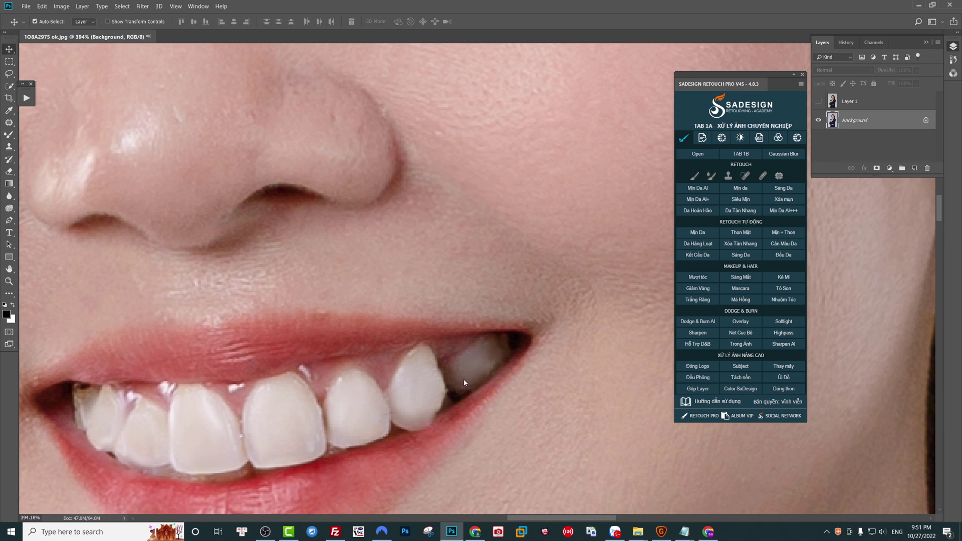
key(ctrl+shift+x)
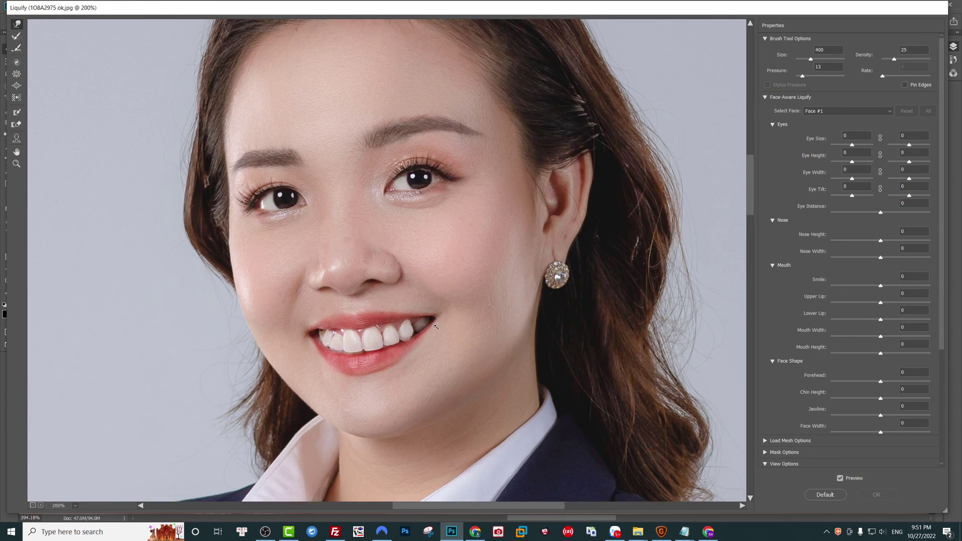
click(435, 326)
key(bracketleft)
key(bracketleft)
key(bracketleft)
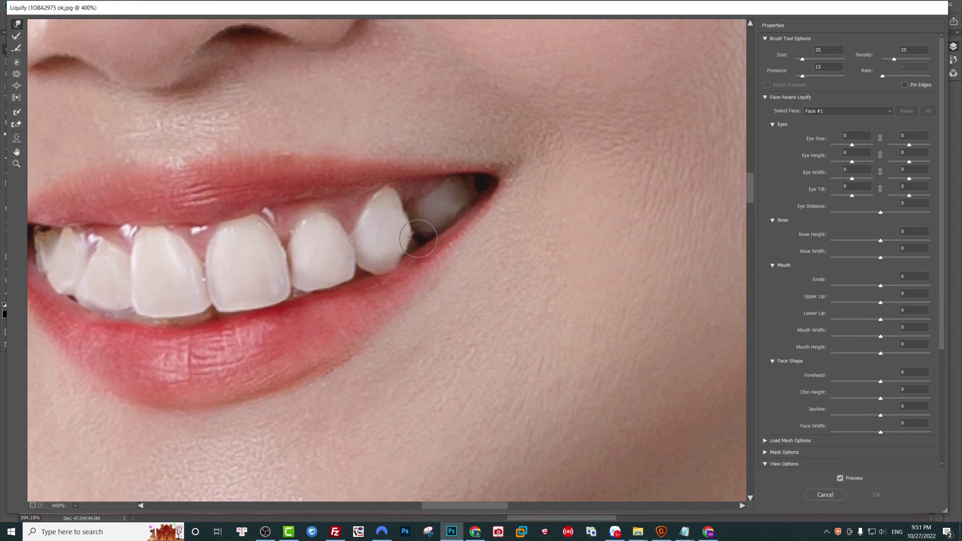
key(bracketleft)
drag(418, 238, 415, 236)
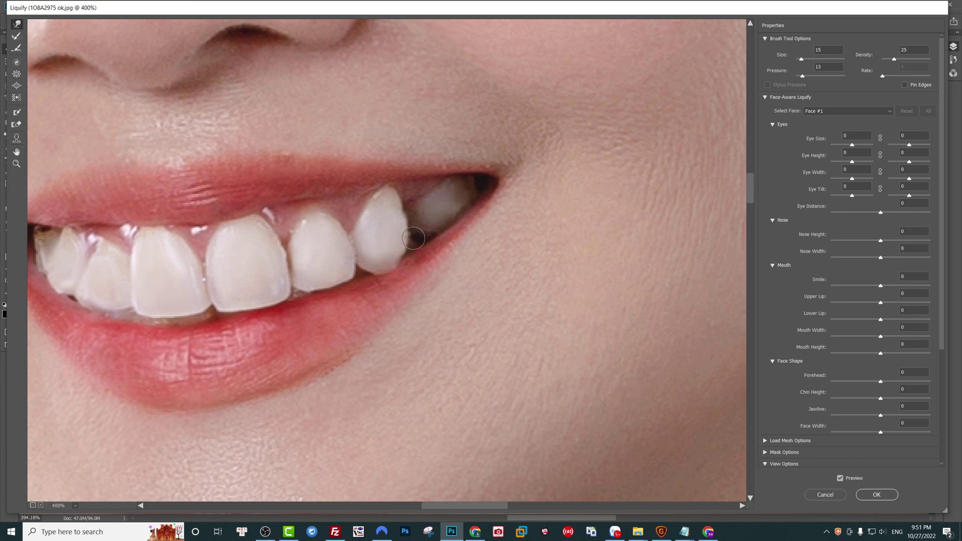
key(Return)
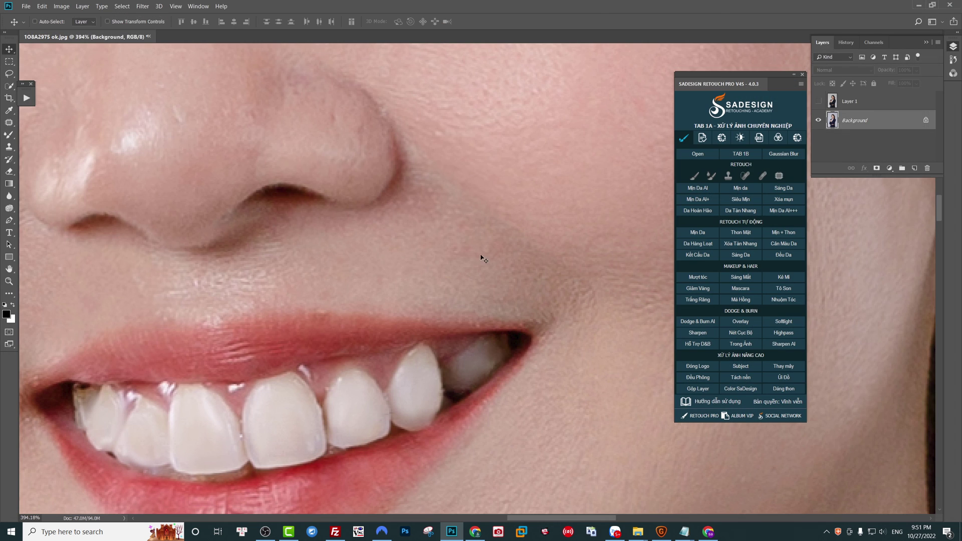
- Zoom out, select Layer 1 and toggle it off and on, leaving the original braces photo visible
key(b)
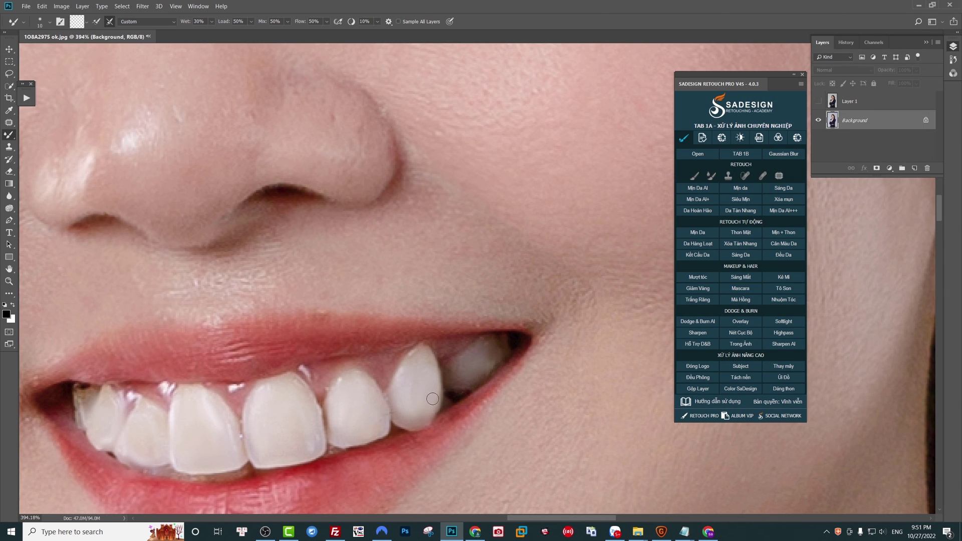
scroll(243, 411, down, 2)
scroll(408, 337, down, 2)
scroll(476, 247, down, 3)
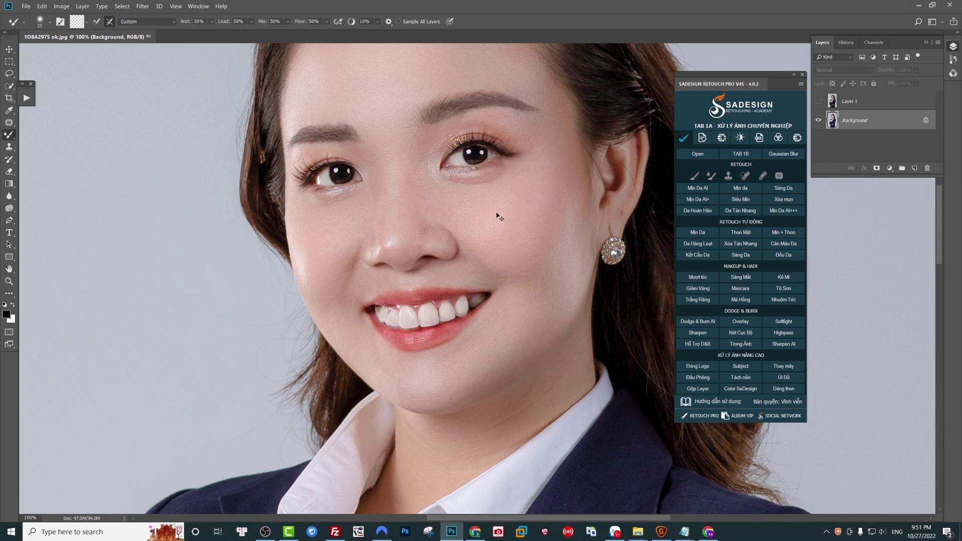
key(v)
click(852, 101)
click(818, 102)
click(818, 102)
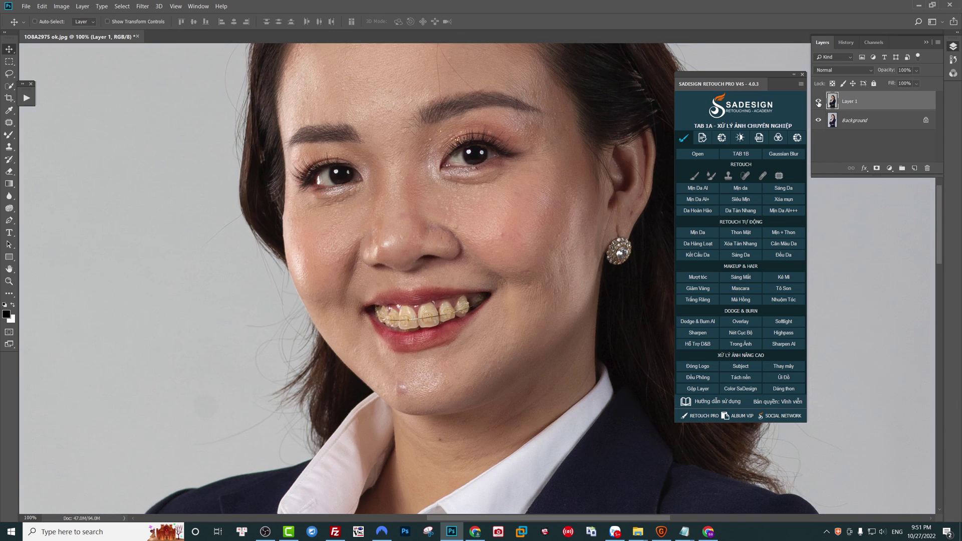